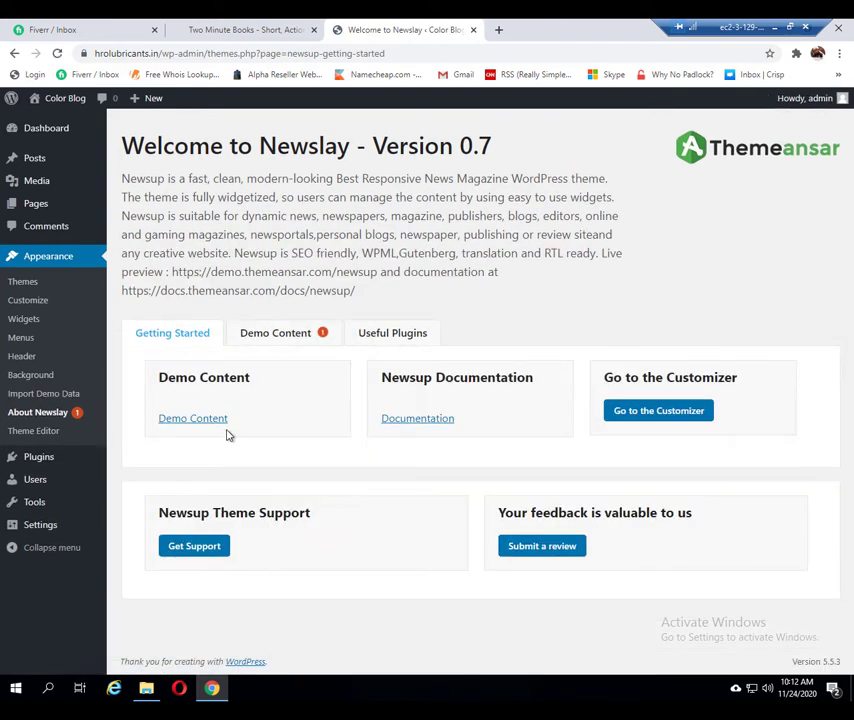
Open the Newsup Detail page linked in the Newslay theme's demo content instructions in a new tab and view it.
left_click(289, 338)
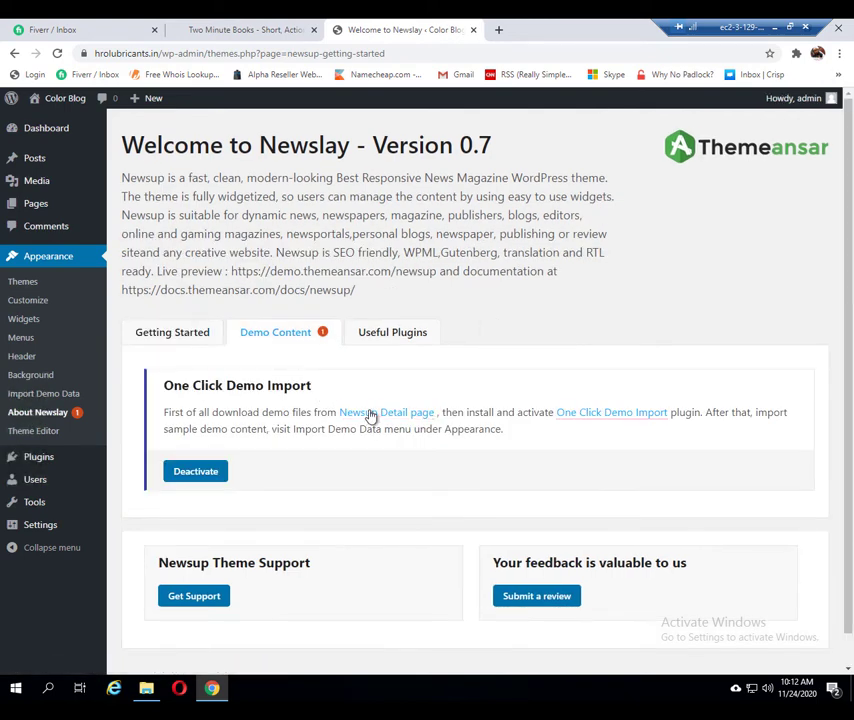
right_click(371, 415)
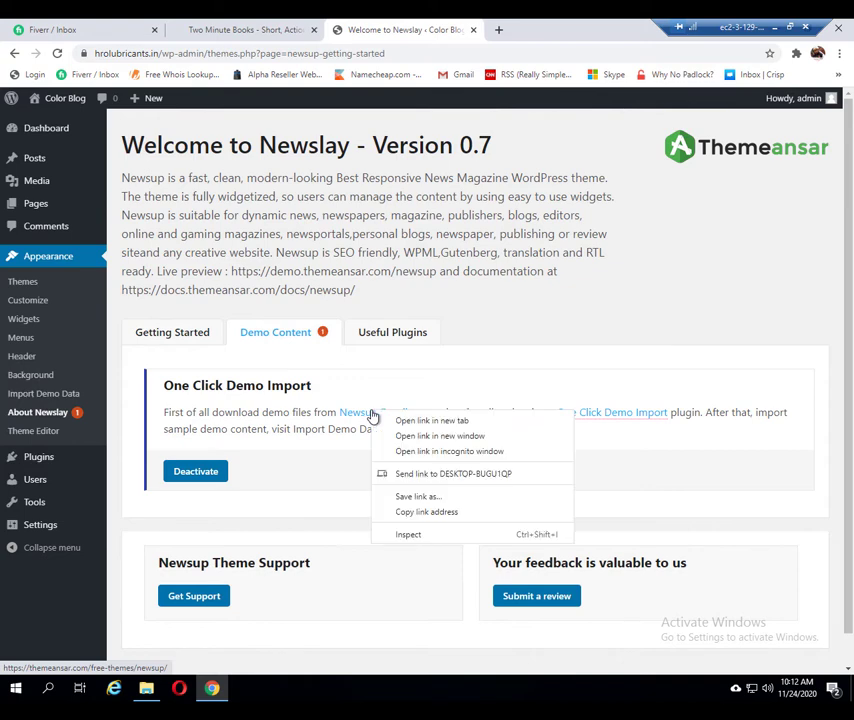
left_click(383, 421)
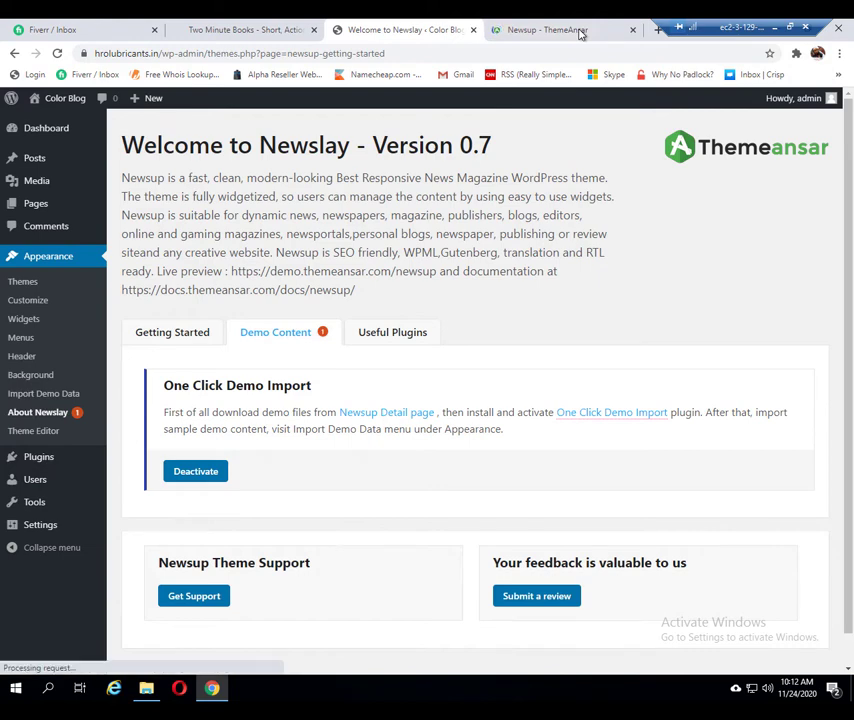
left_click(548, 30)
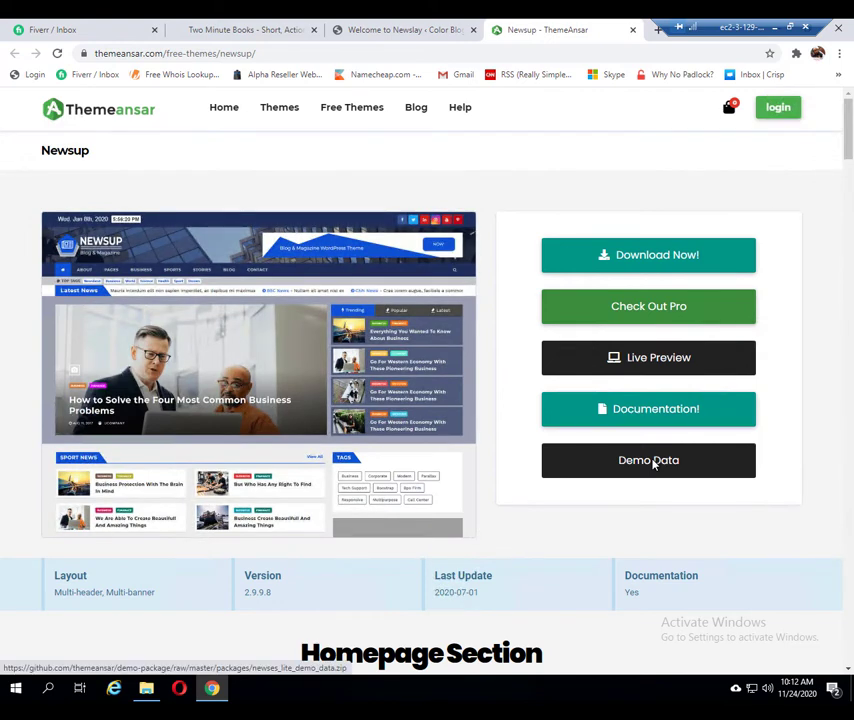
Check the browser's downloads list for newses_lite_demo_data.zip, and return to the Newslay welcome page.
left_click(425, 32)
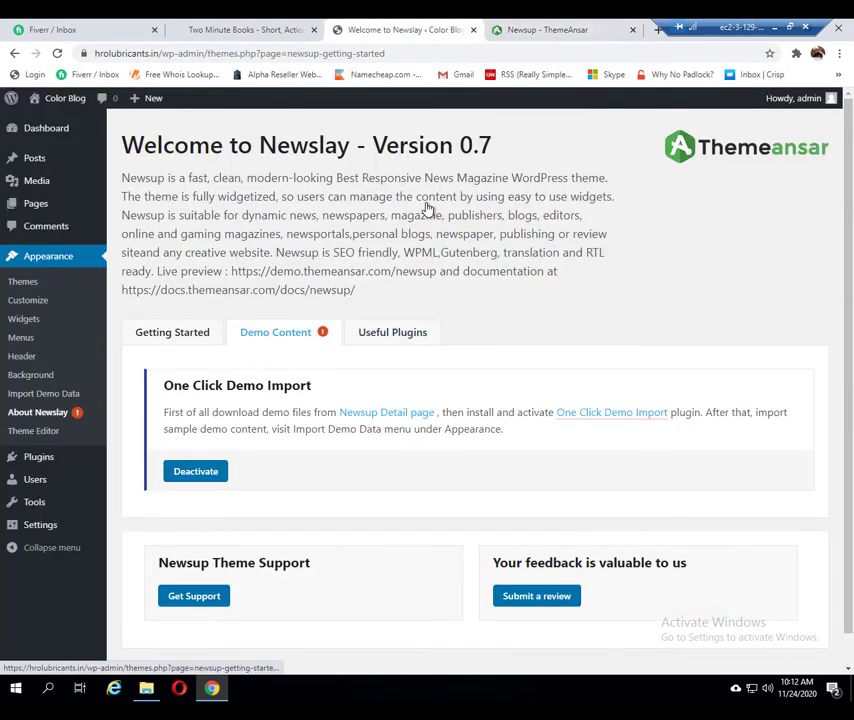
key("ctrl+j")
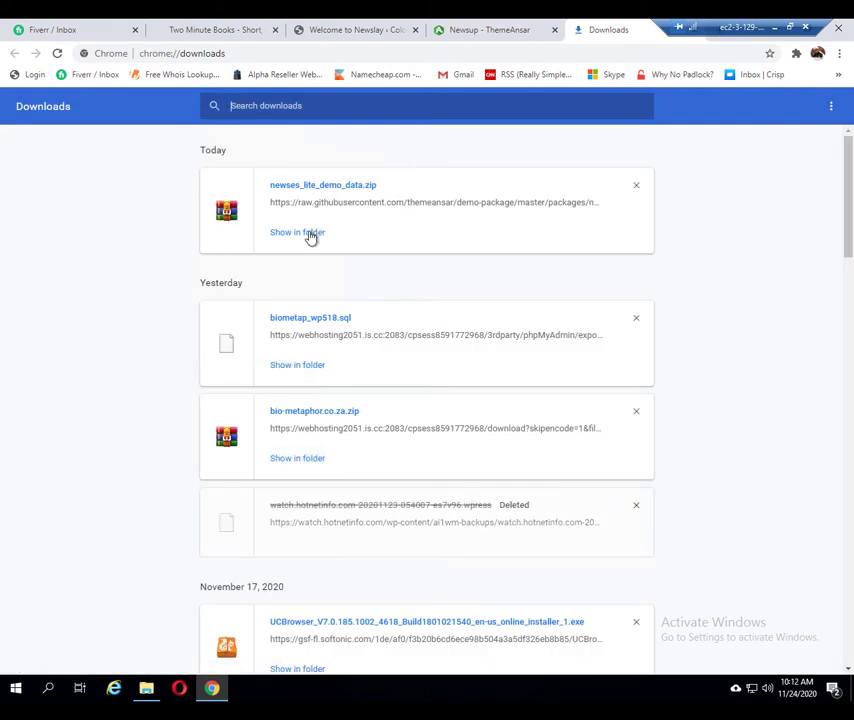
left_click(358, 30)
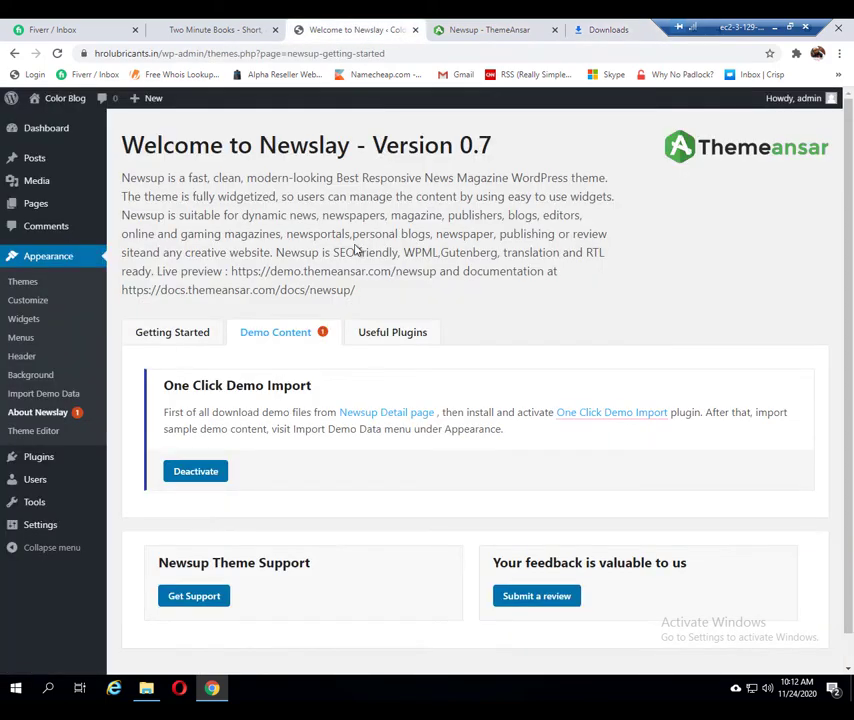
Go to the Import Demo Data page and choose newses-lite.xml from the newses_lite_demo_data folder in Downloads for the content import.
left_click(56, 399)
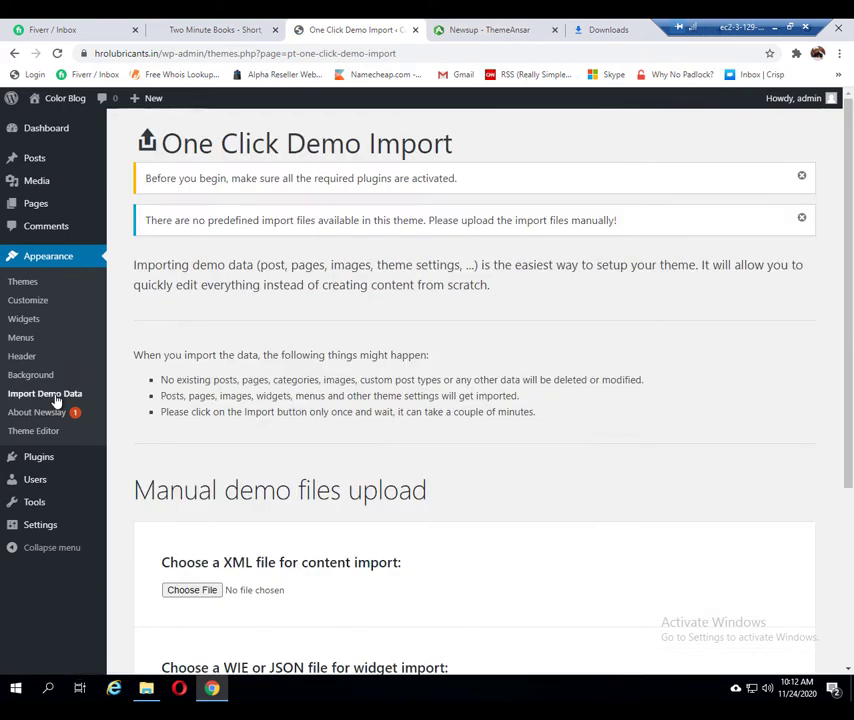
scroll(303, 443, "down", 1)
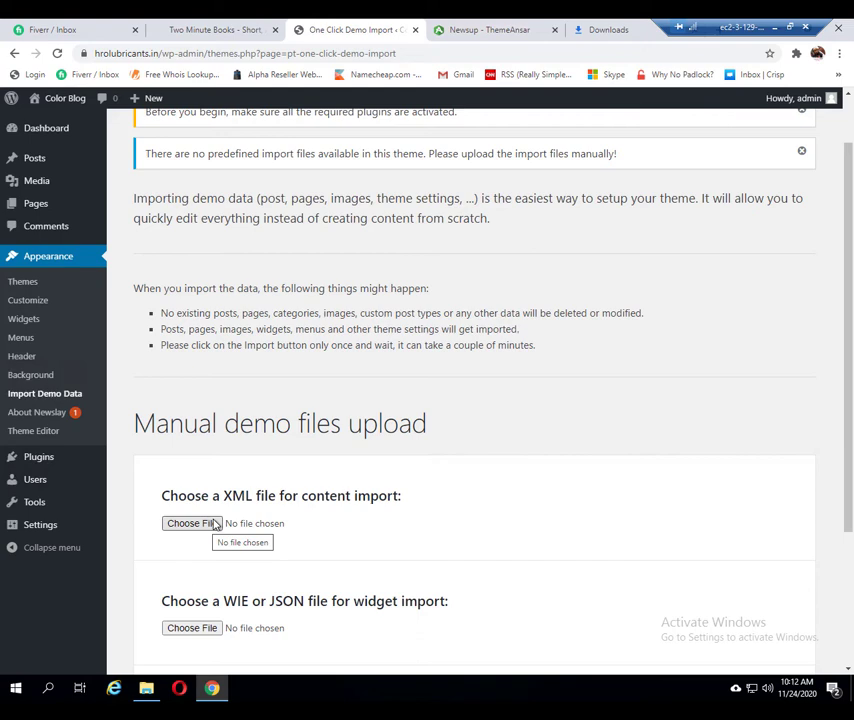
scroll(236, 503, "down", 1)
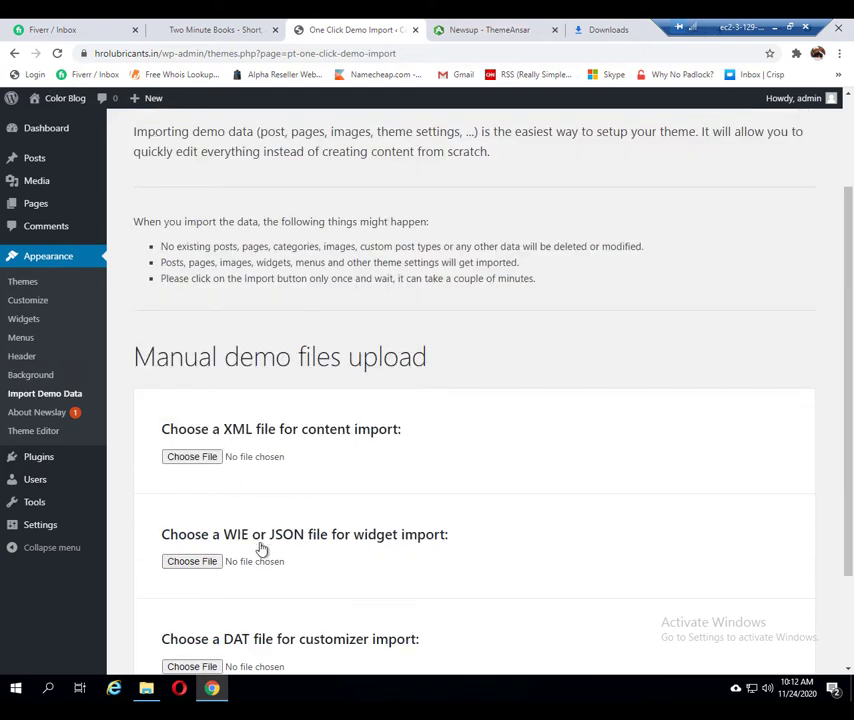
left_click(193, 457)
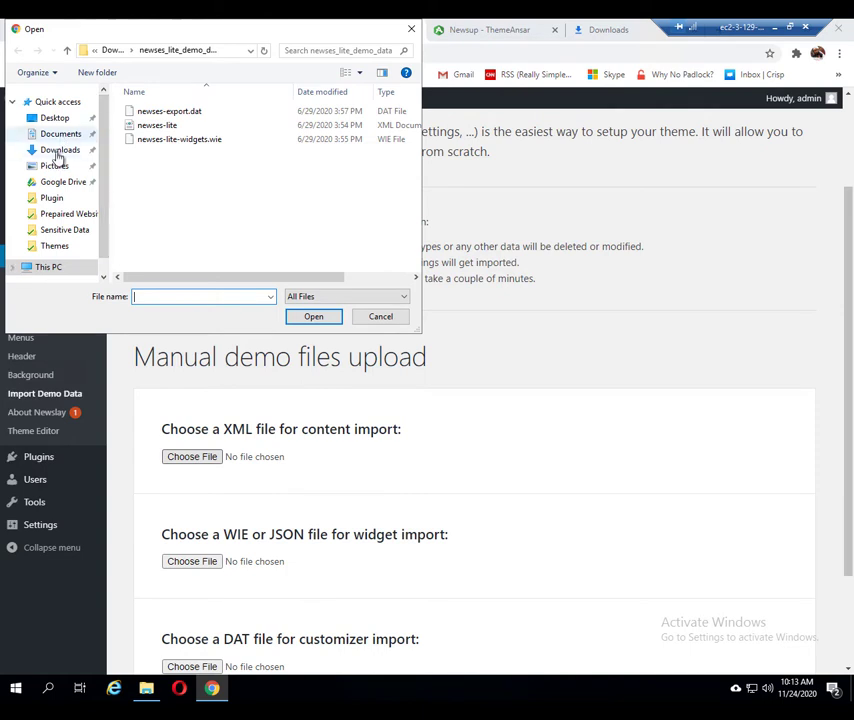
left_click(58, 152)
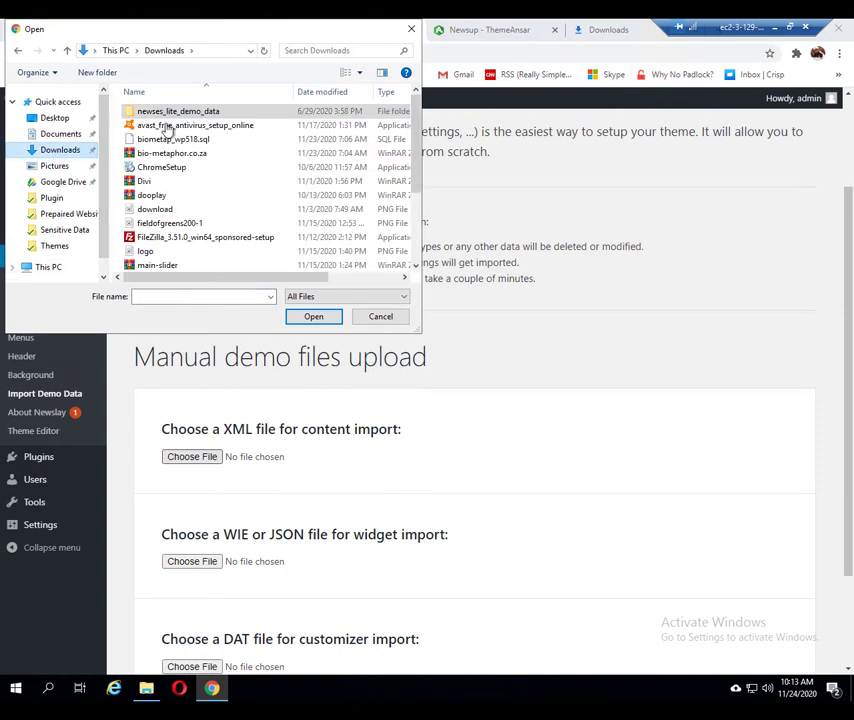
scroll(192, 248, "down", 1)
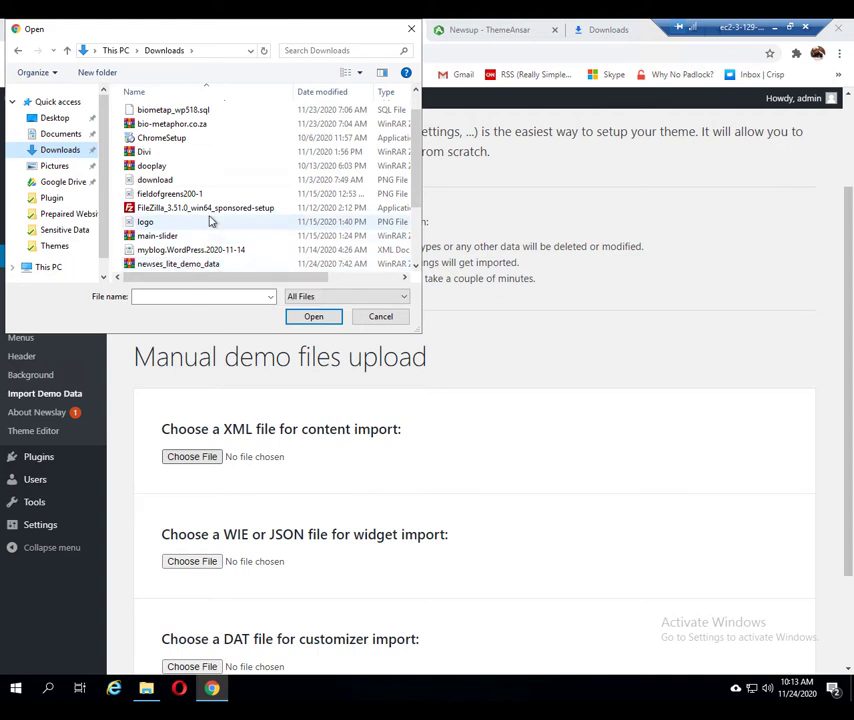
scroll(220, 237, "up", 1)
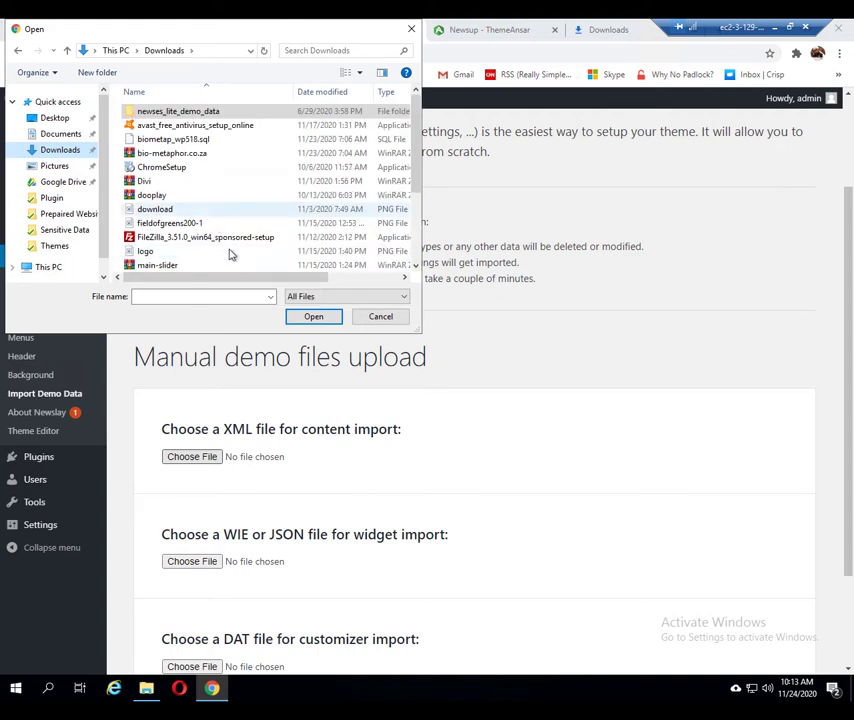
double_click(181, 111)
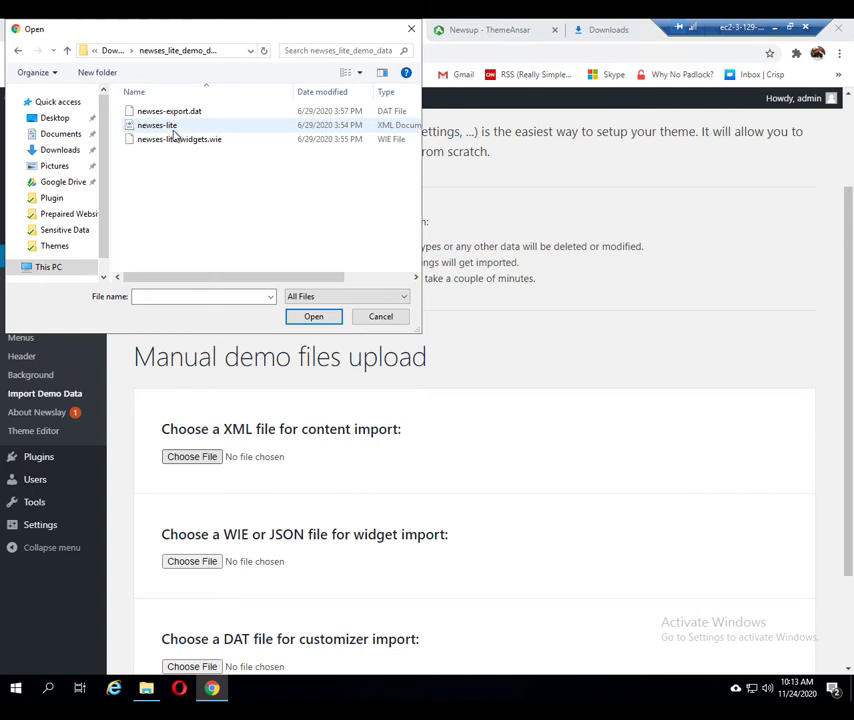
double_click(173, 131)
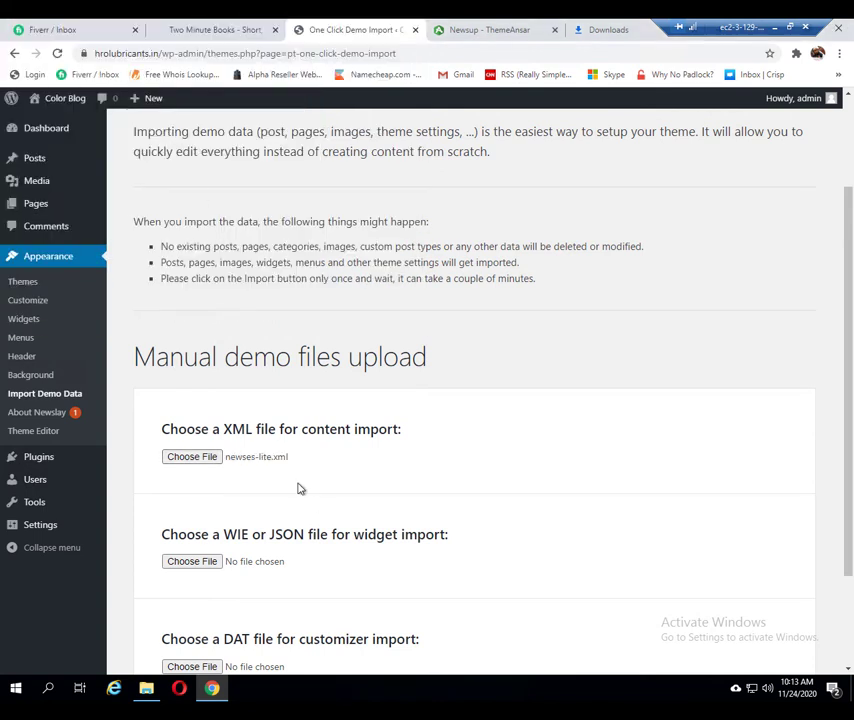
Choose newses-lite-widgets.wie as the widget import file and newses-export.dat as the customizer import file.
left_click(192, 561)
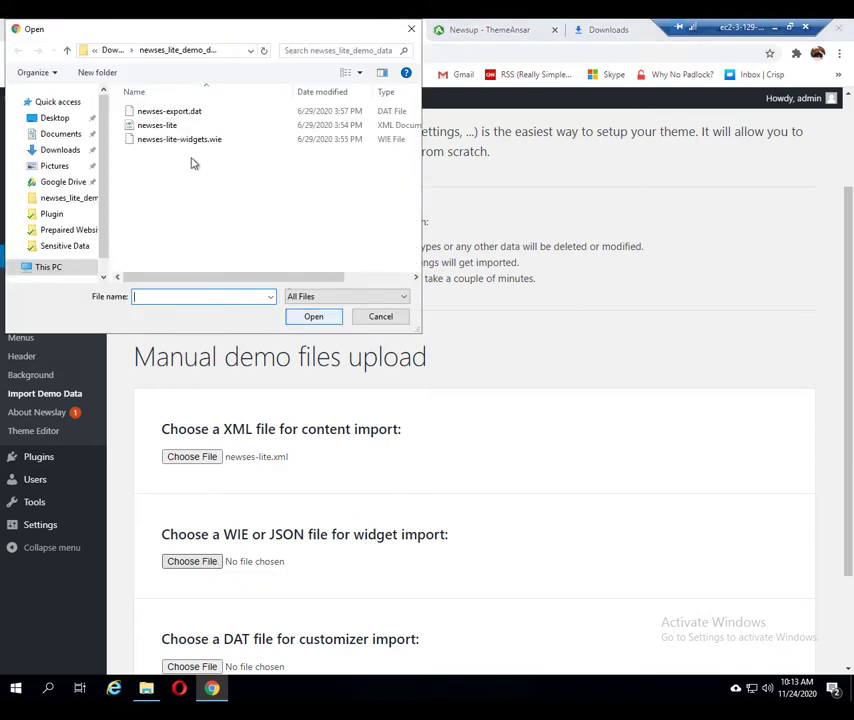
double_click(155, 142)
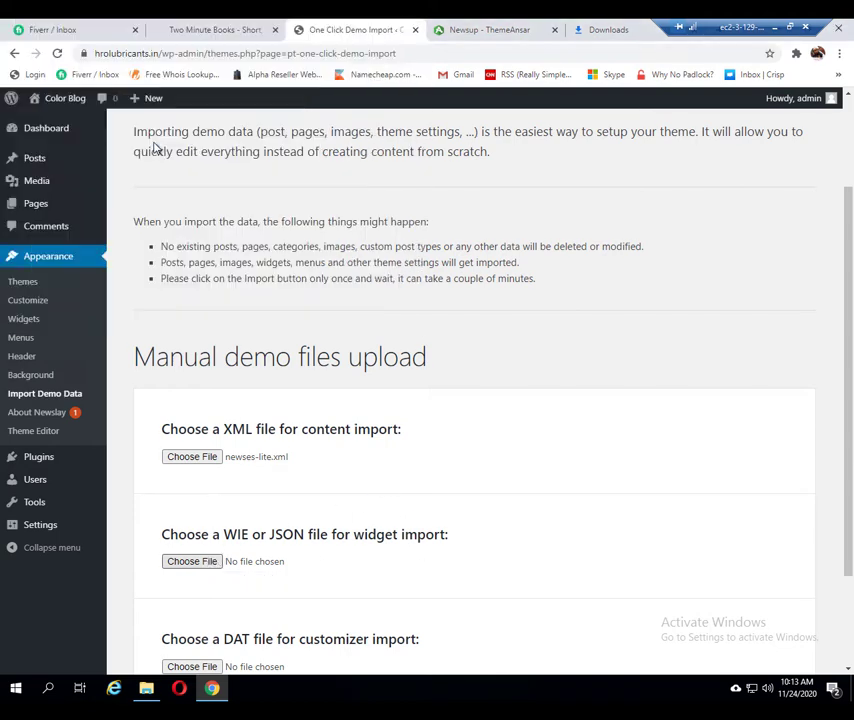
scroll(412, 511, "down", 2)
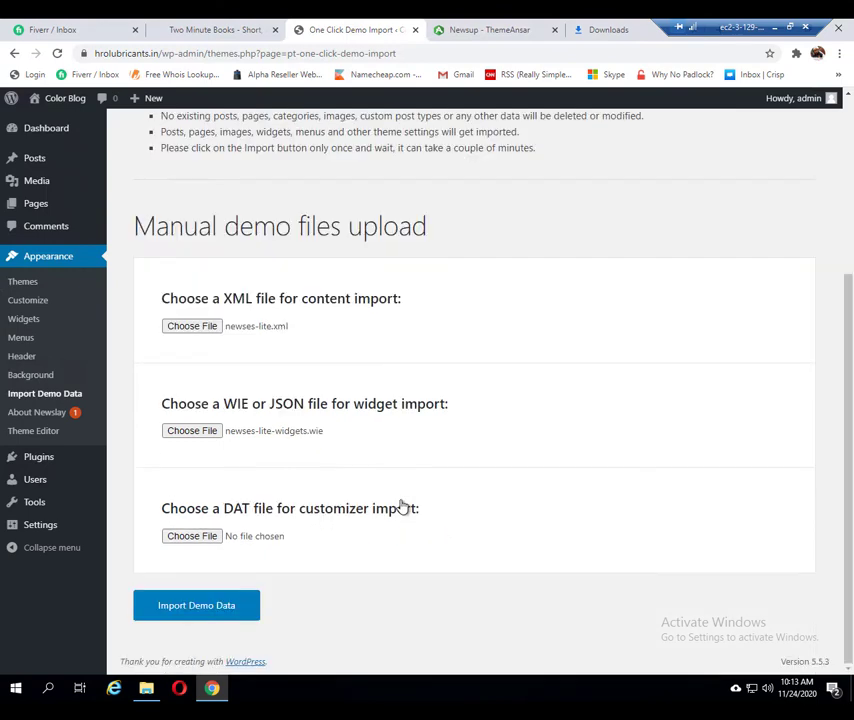
left_click(190, 537)
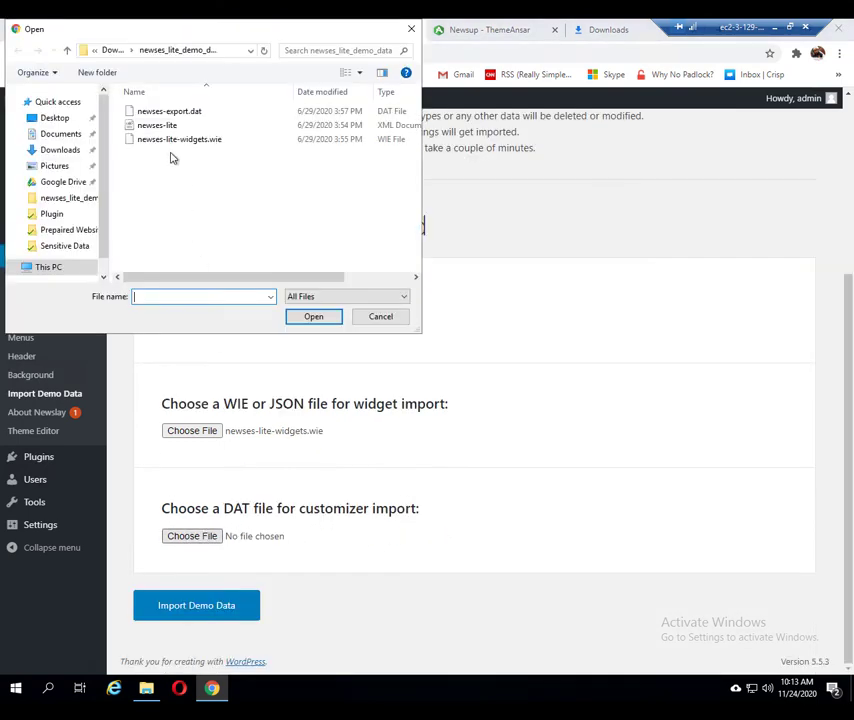
left_click(166, 114)
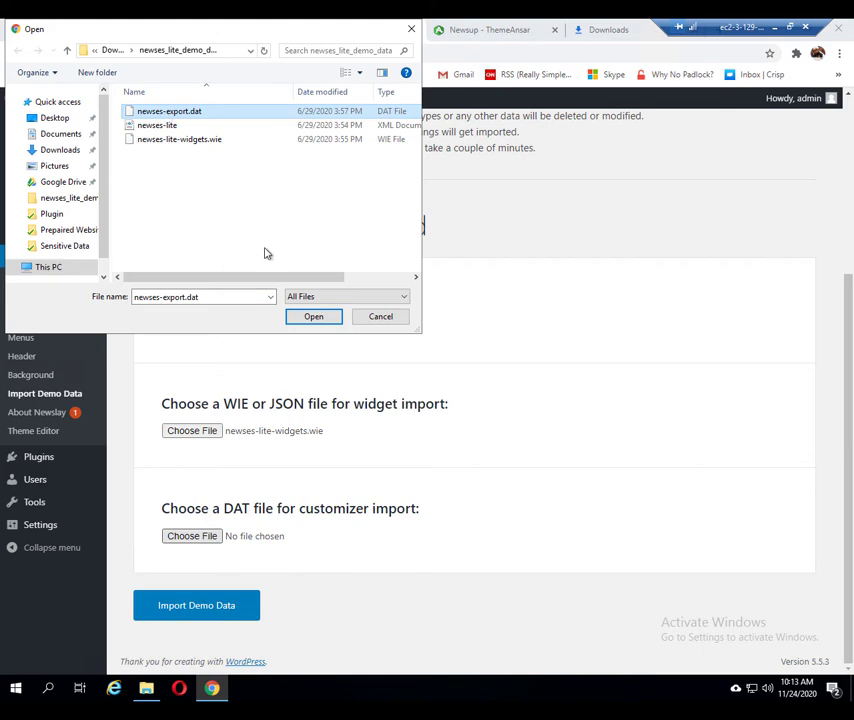
left_click(316, 320)
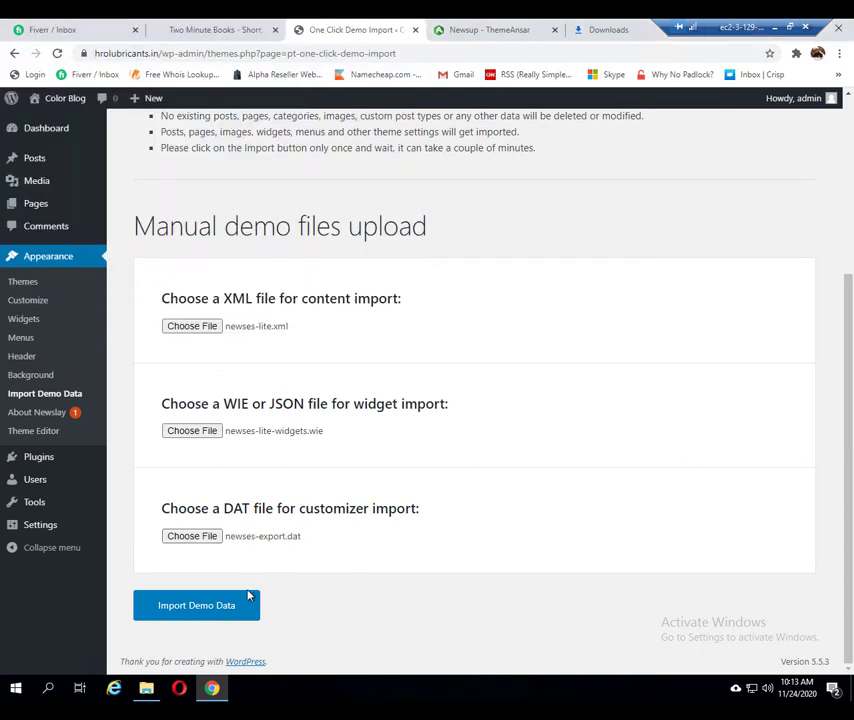
Run the demo data import with the chosen files and review the import messages.
left_click(210, 607)
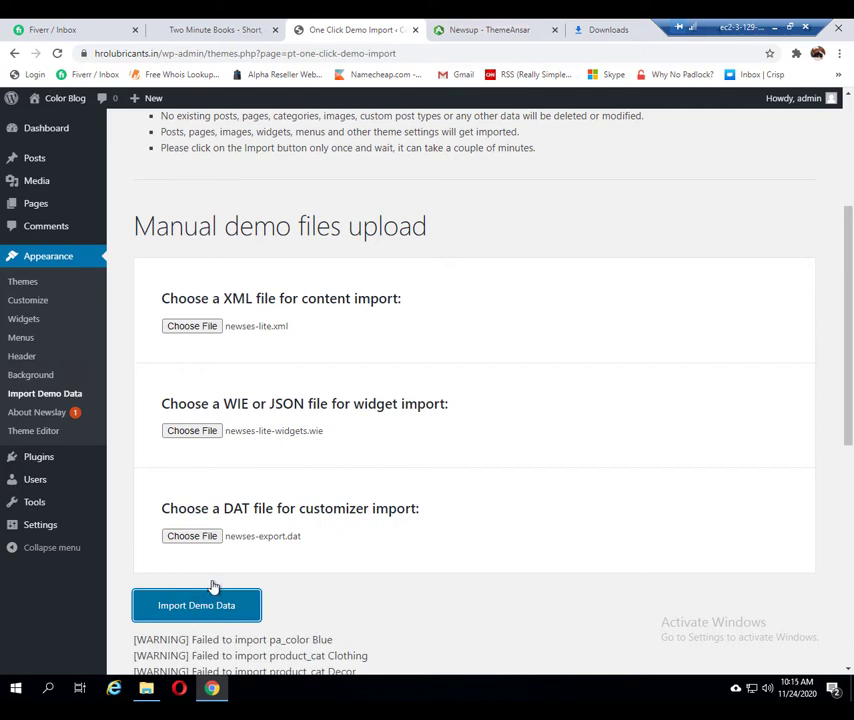
scroll(215, 592, "down", 5)
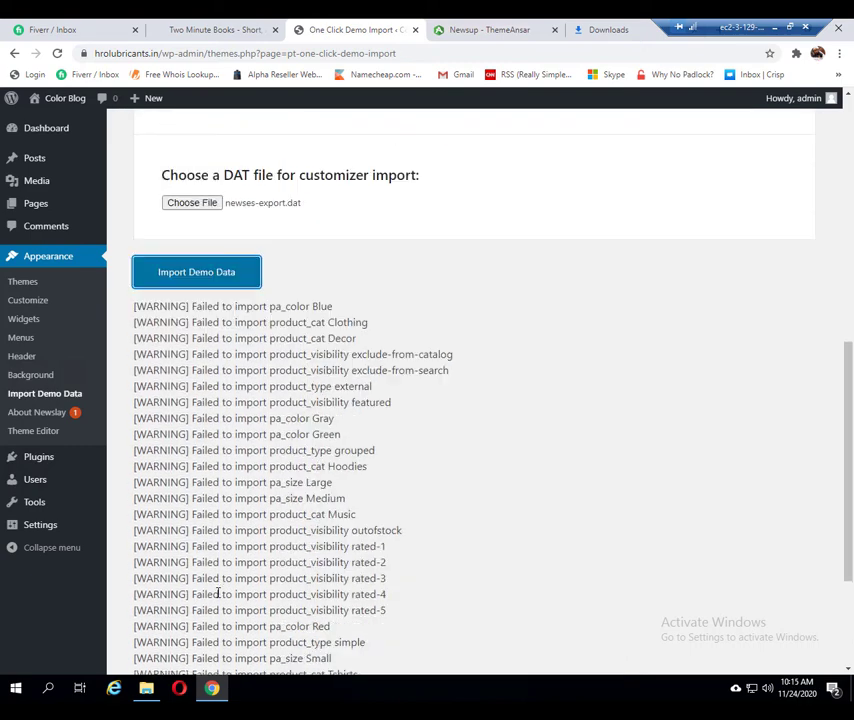
scroll(217, 592, "down", 3)
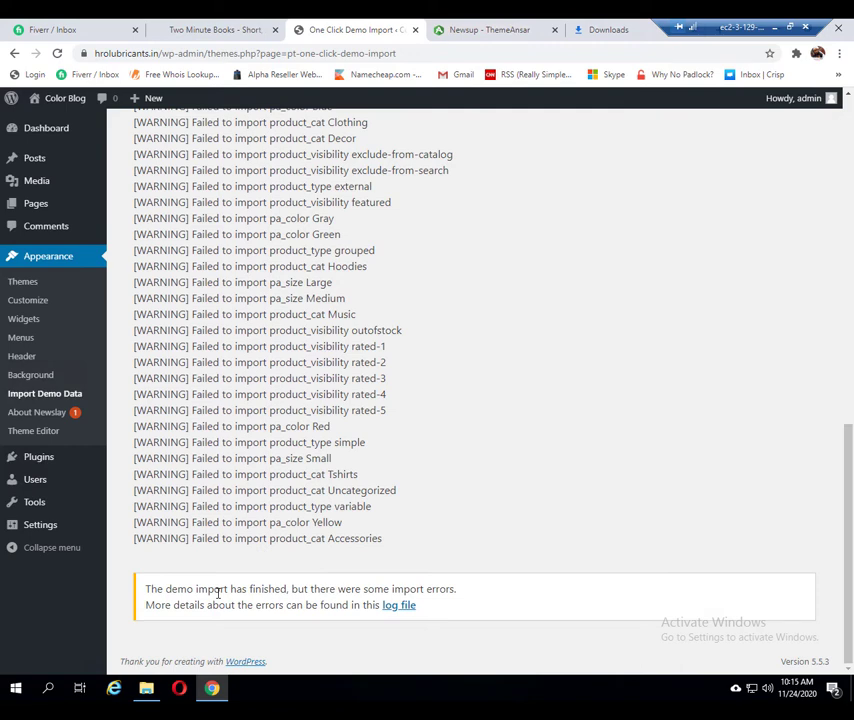
scroll(217, 592, "up", 5)
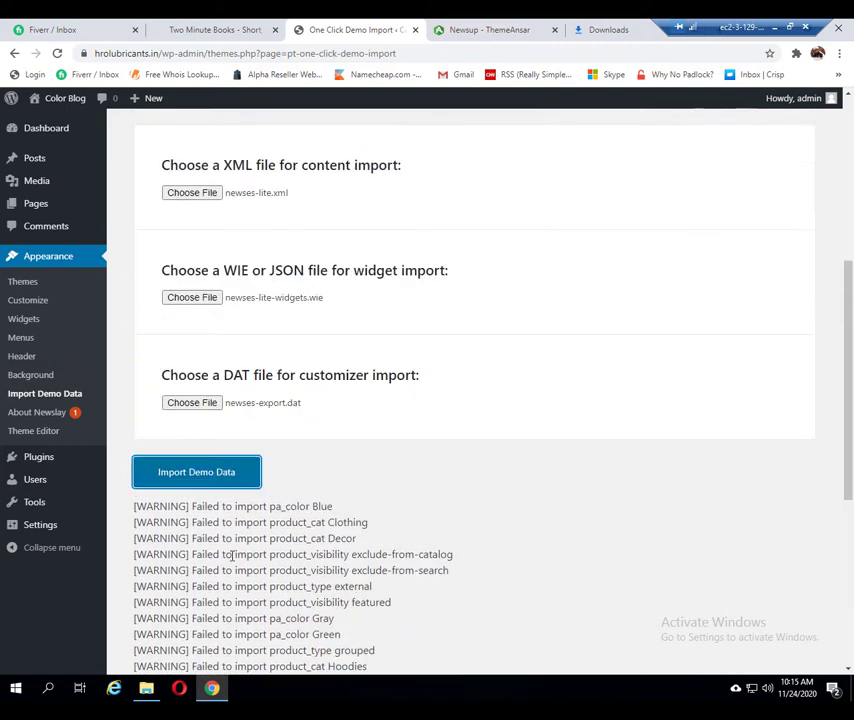
scroll(157, 381, "up", 3)
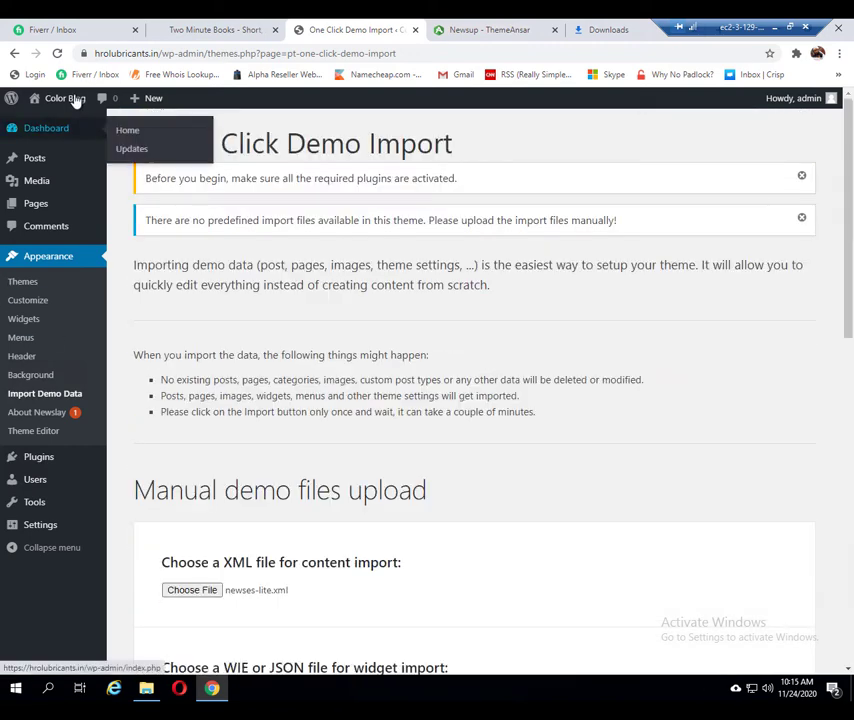
Open the Color Blog site in a new tab and examine its homepage posts, sidebar widgets, gallery and footer.
mouse_move(66, 100)
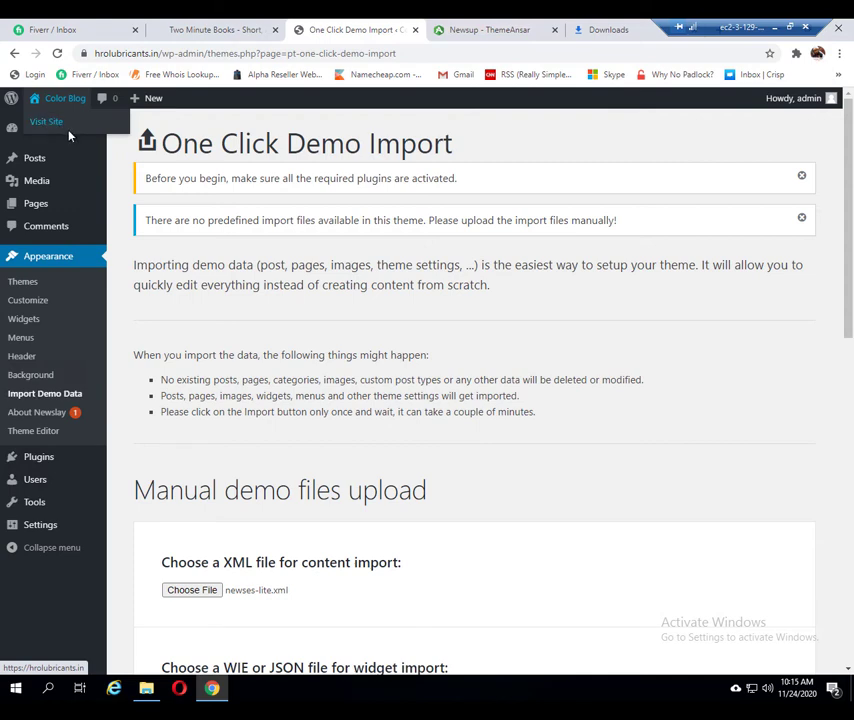
right_click(66, 122)
left_click(74, 131)
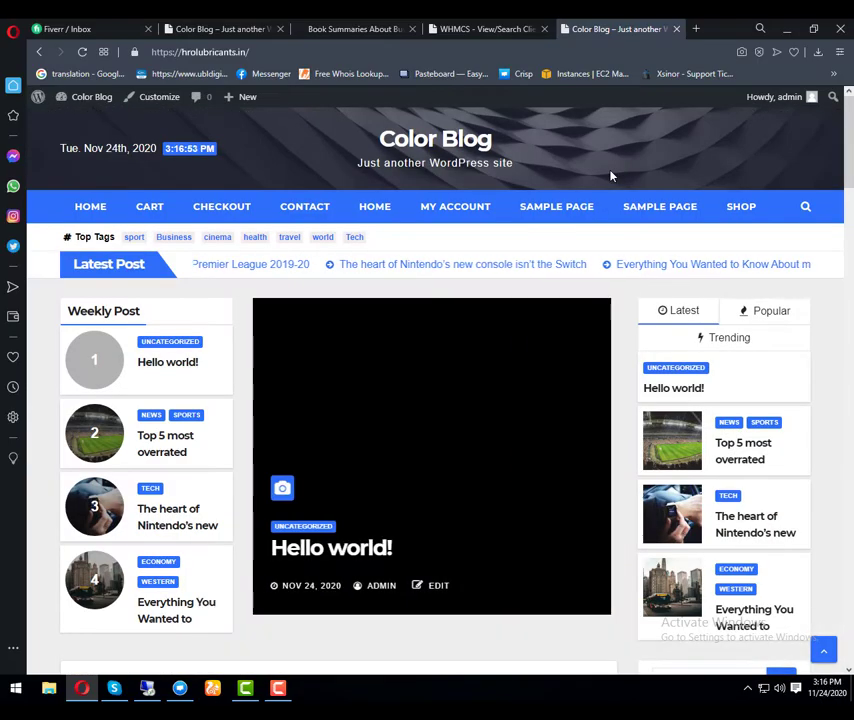
scroll(610, 176, "down", 3)
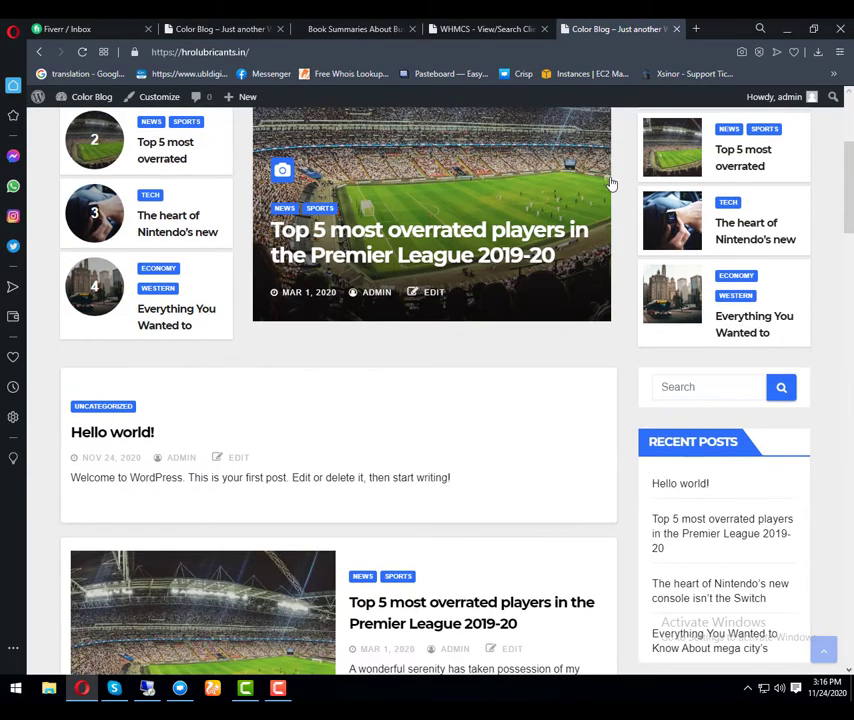
scroll(612, 184, "down", 10)
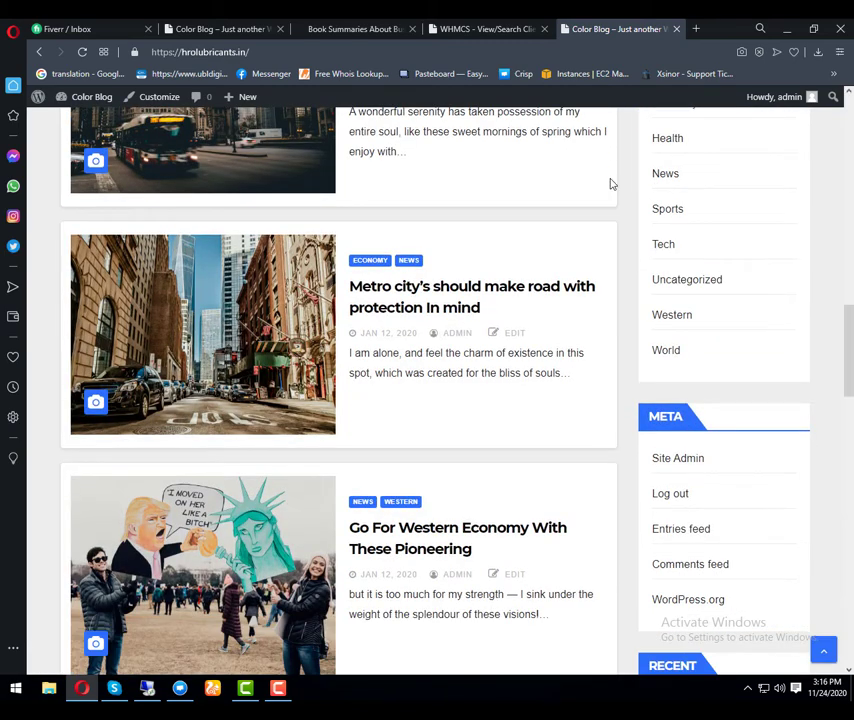
scroll(612, 184, "up", 2)
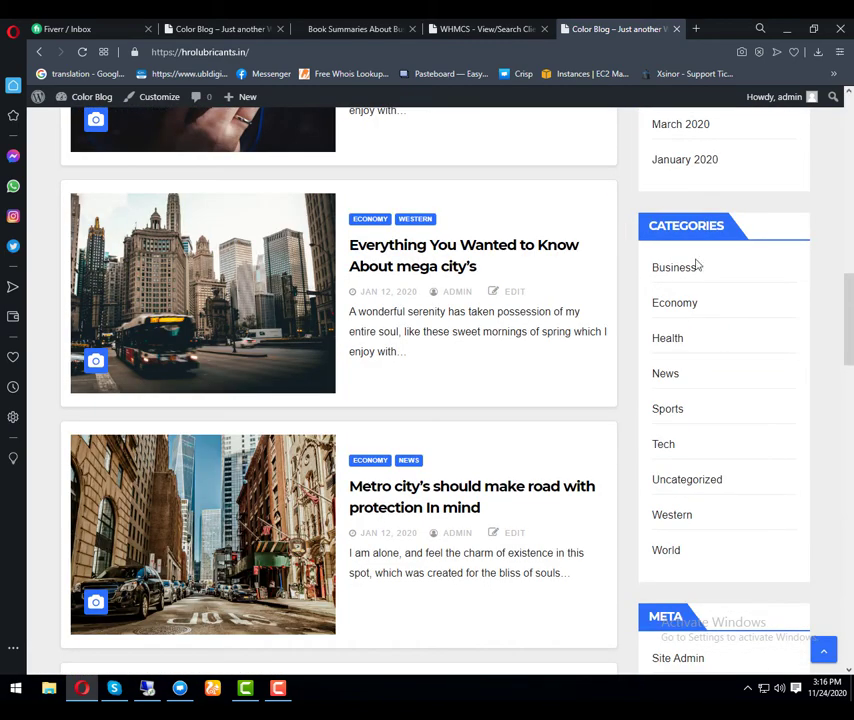
scroll(713, 455, "down", 4)
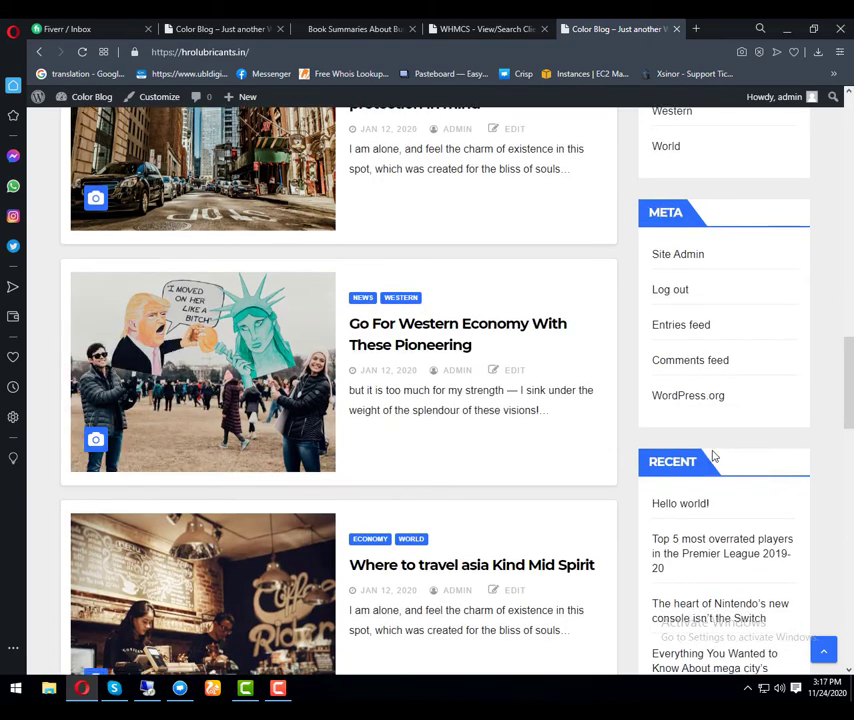
scroll(713, 455, "down", 10)
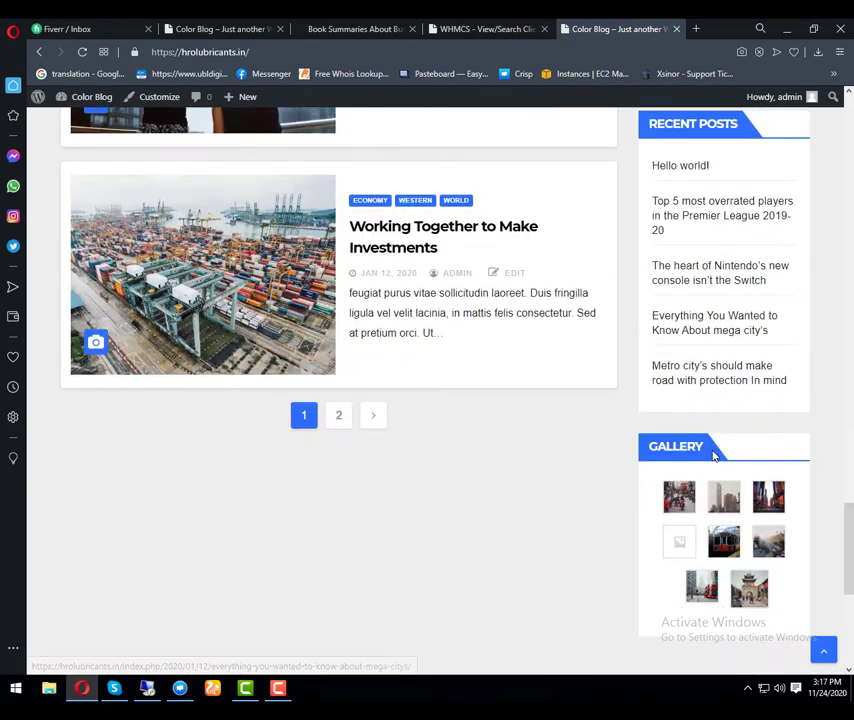
scroll(713, 455, "down", 5)
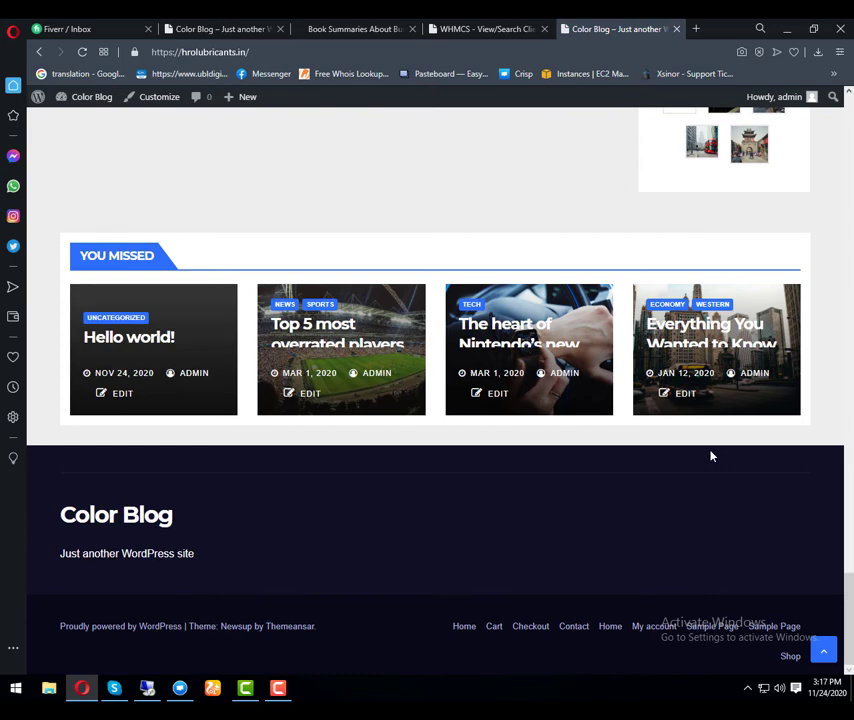
Review the Color Blog homepage from the footer back up to the header and compare it with the Two Minute Books site.
scroll(711, 456, "up", 15)
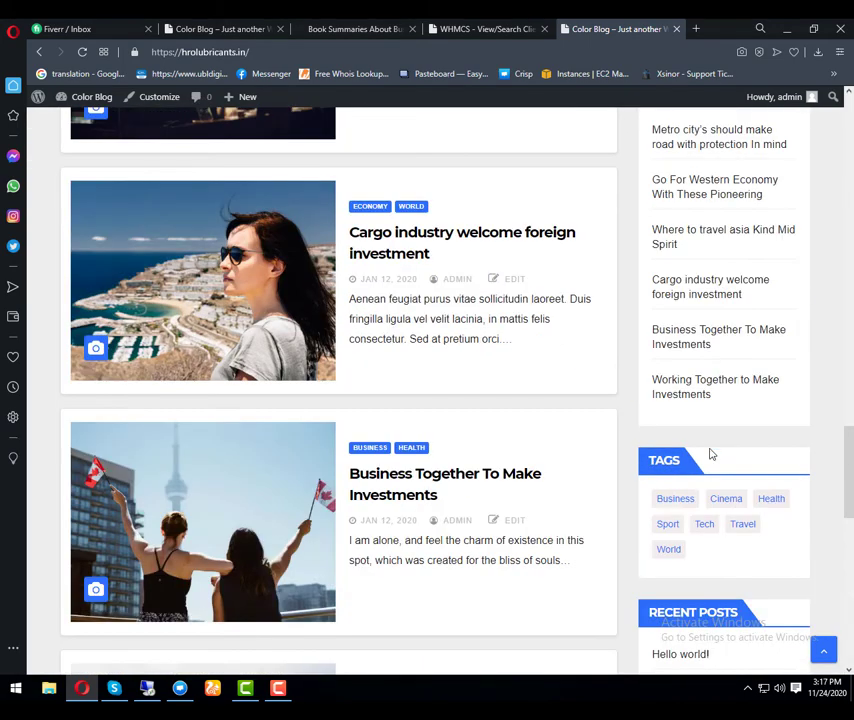
scroll(706, 452, "up", 15)
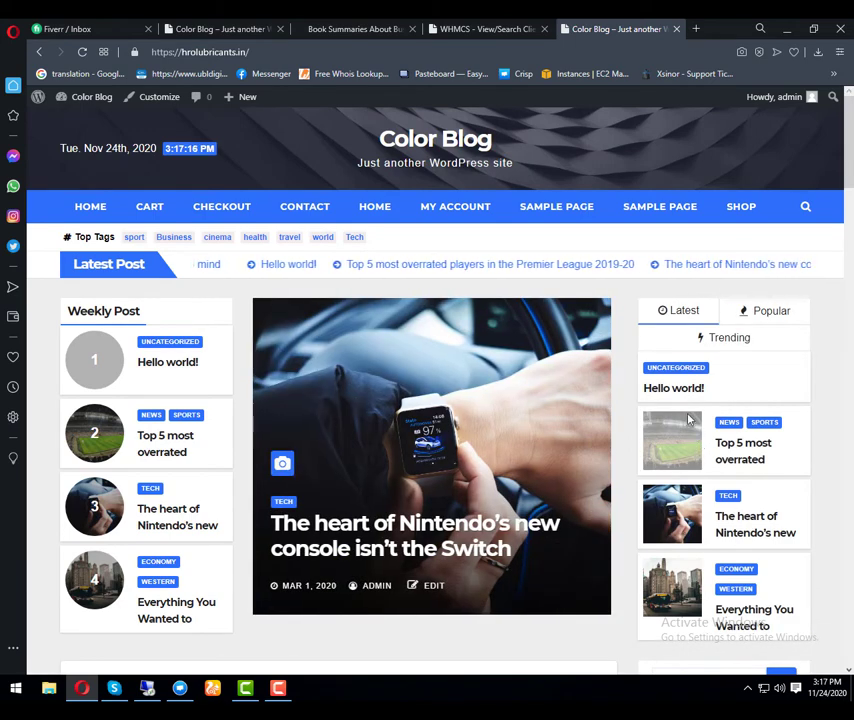
left_click(347, 29)
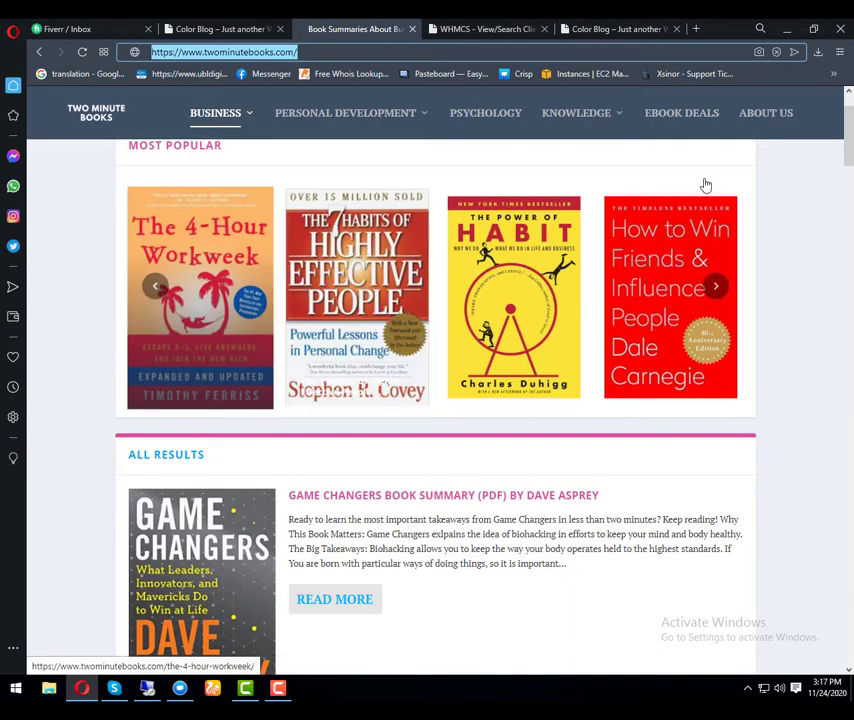
left_click(583, 28)
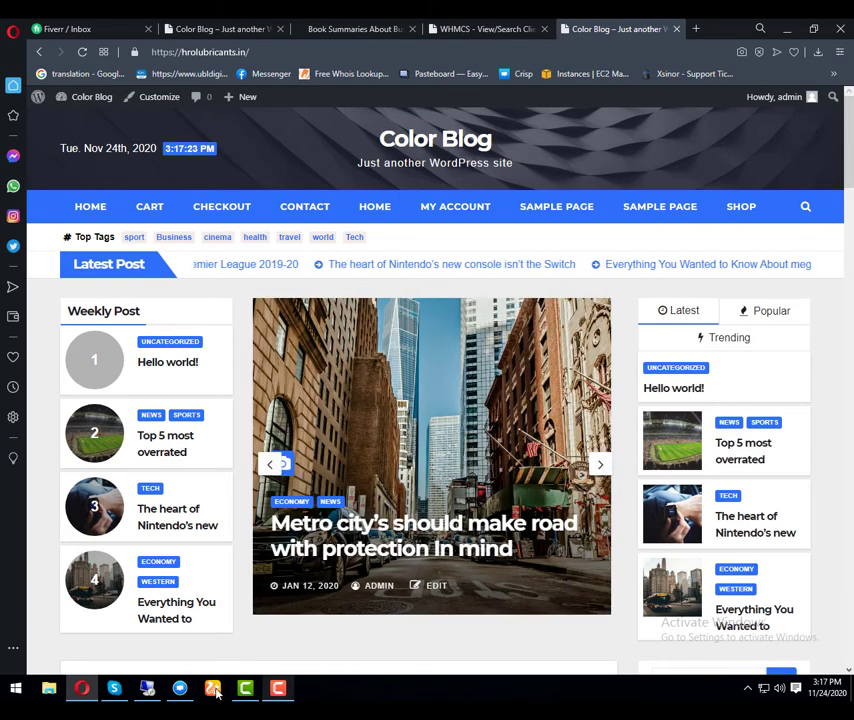
Switch to the remote desktop session and open the post Categories page in the WordPress admin.
mouse_move(150, 690)
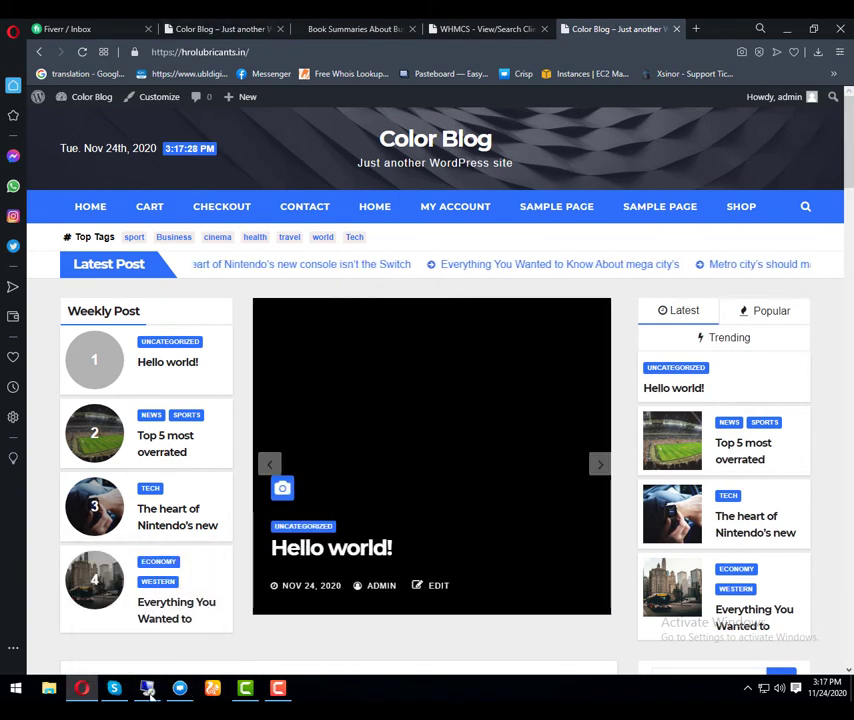
left_click(146, 690)
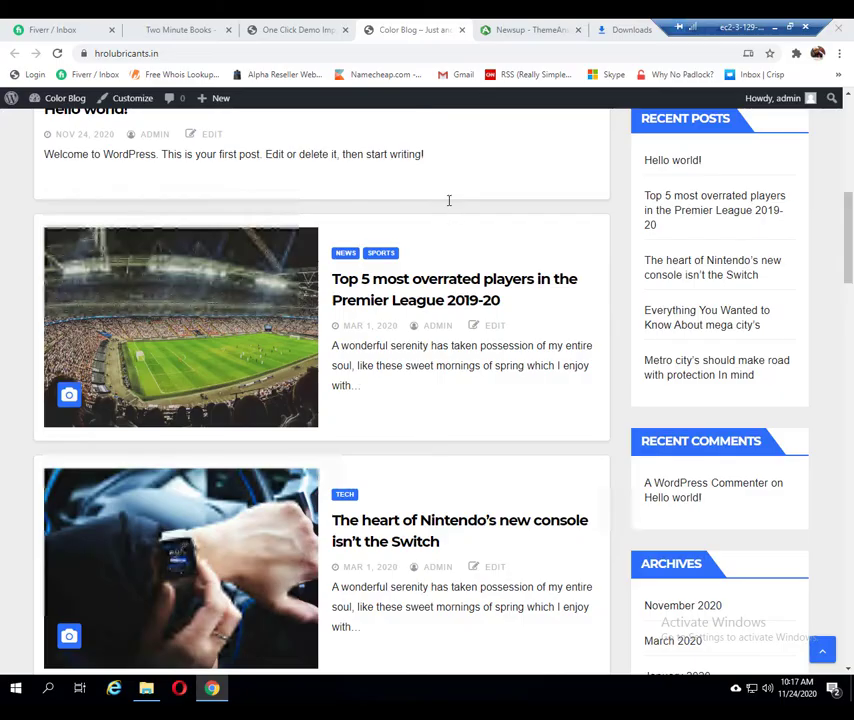
left_click(168, 55)
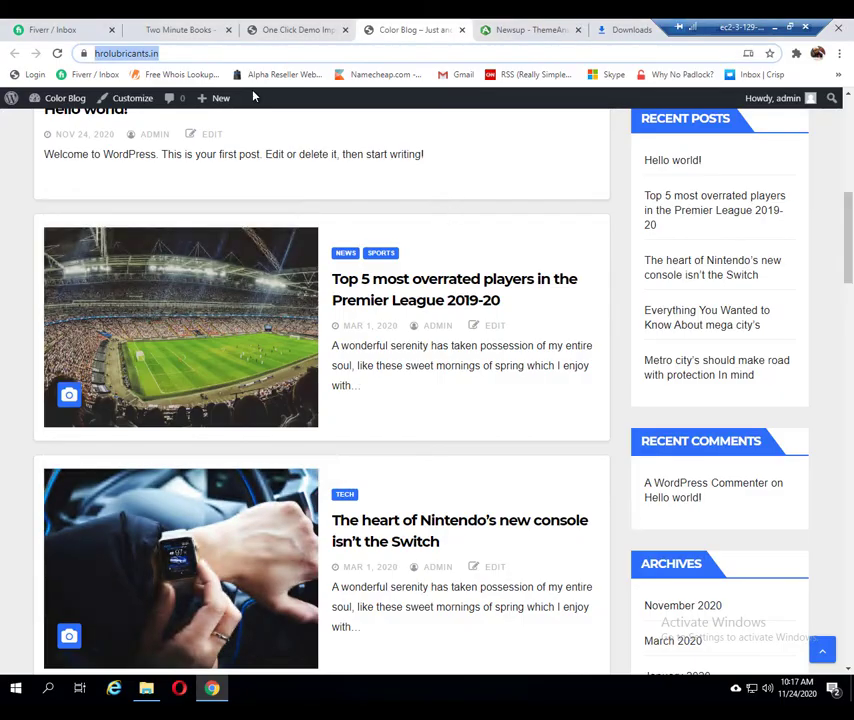
left_click(290, 30)
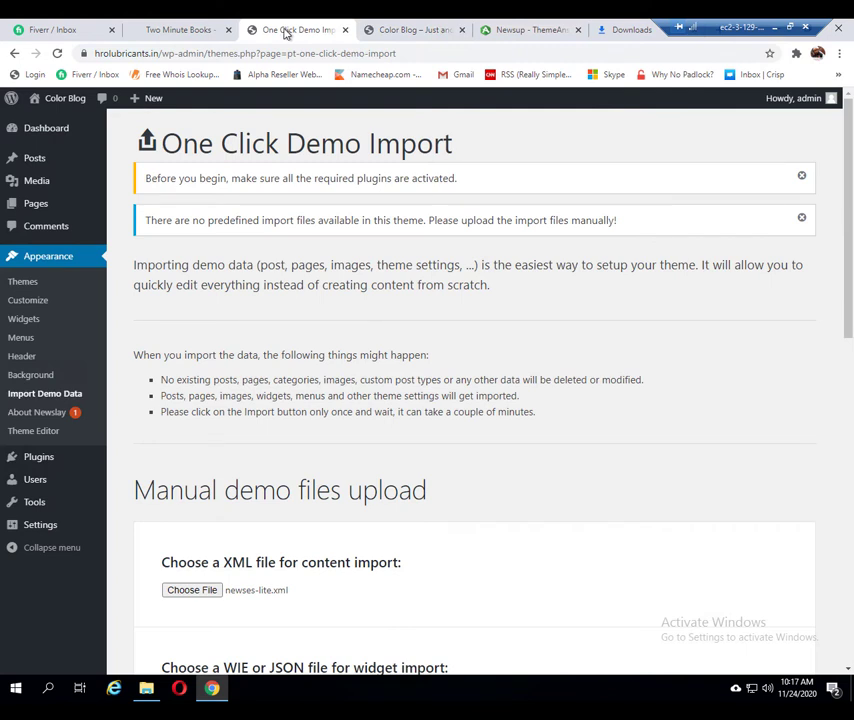
mouse_move(48, 162)
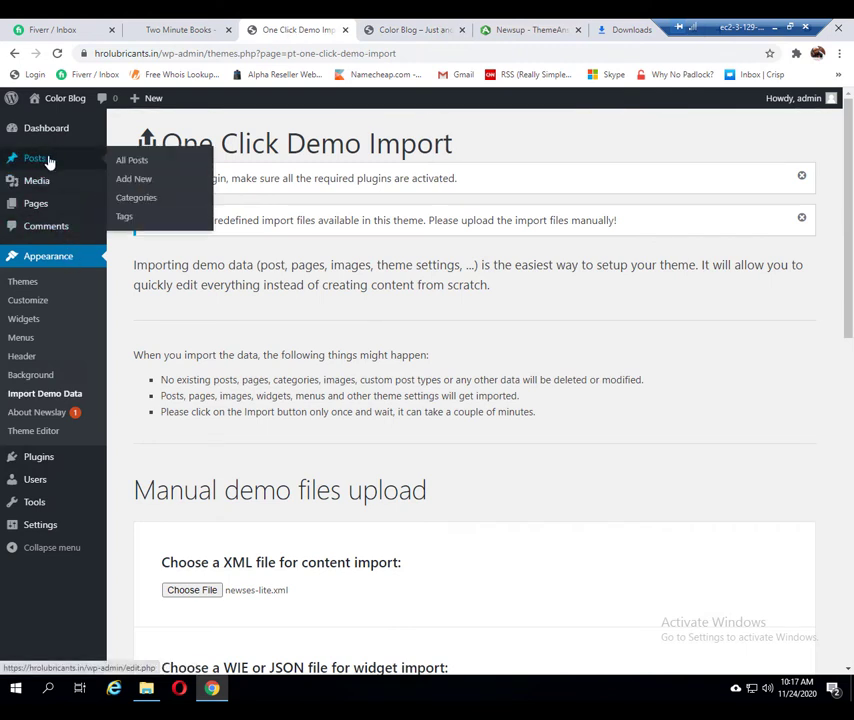
left_click(129, 204)
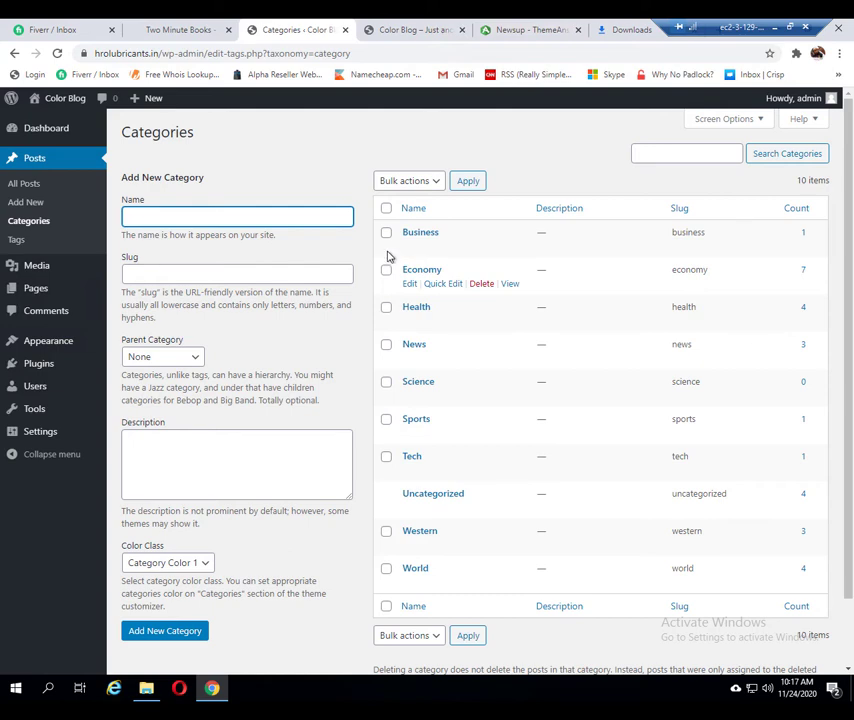
Open the Two Minute Books Business category in a separate tab, check its address slug against the WordPress category list, and close that tab.
left_click(184, 30)
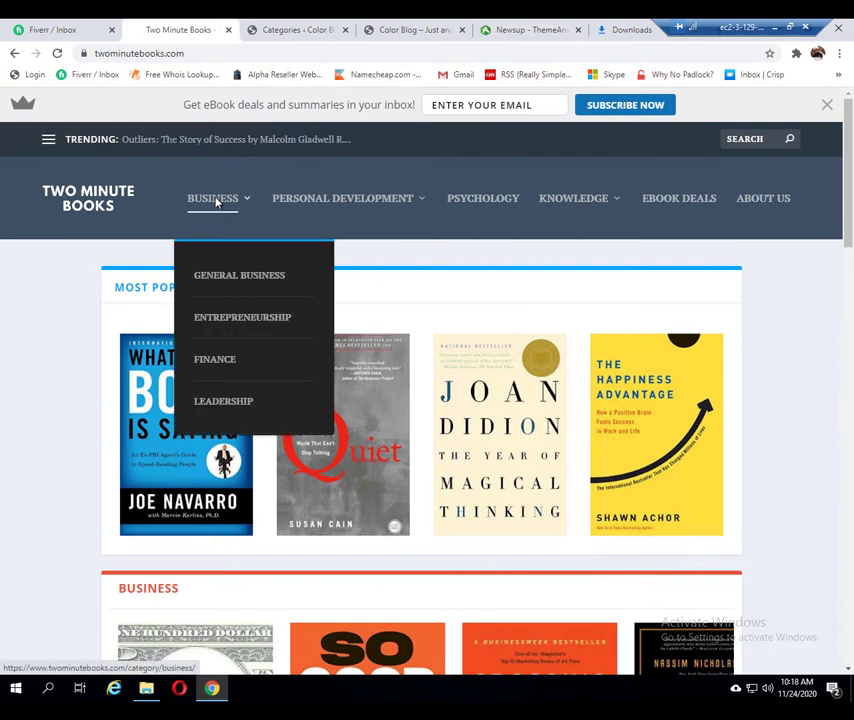
right_click(215, 201)
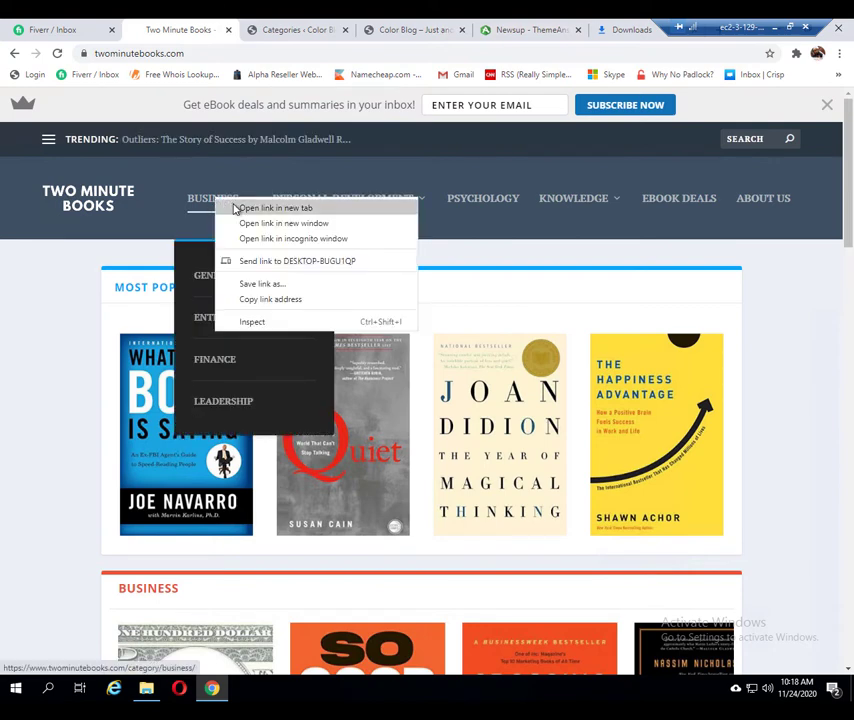
left_click(236, 208)
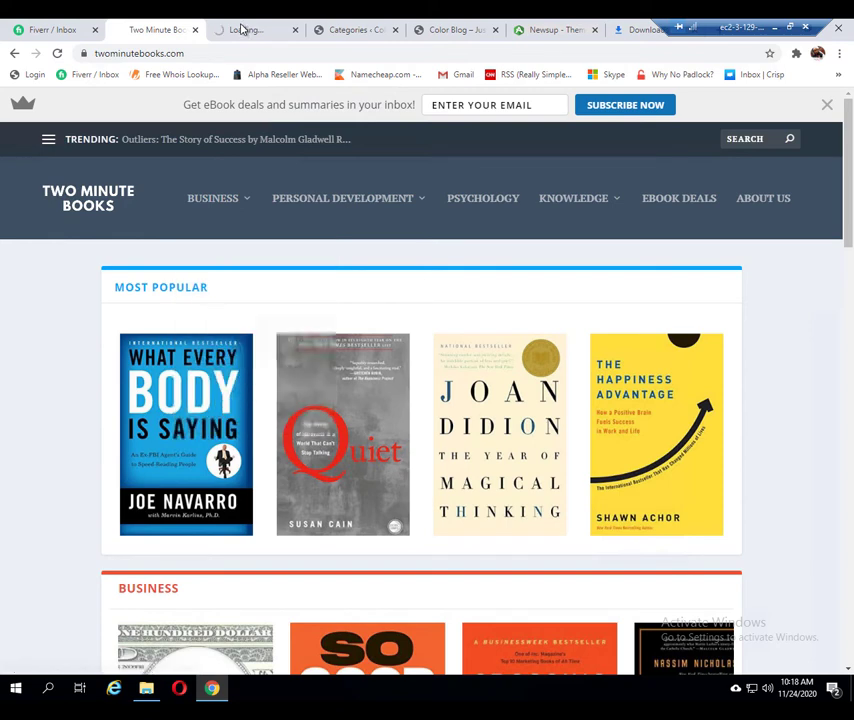
left_click(241, 29)
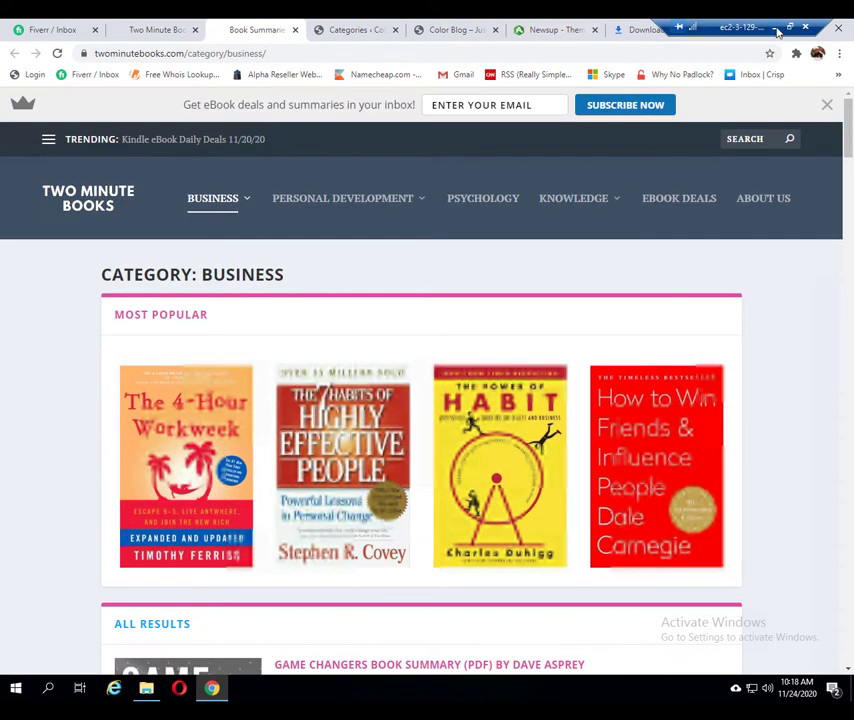
left_click(513, 53)
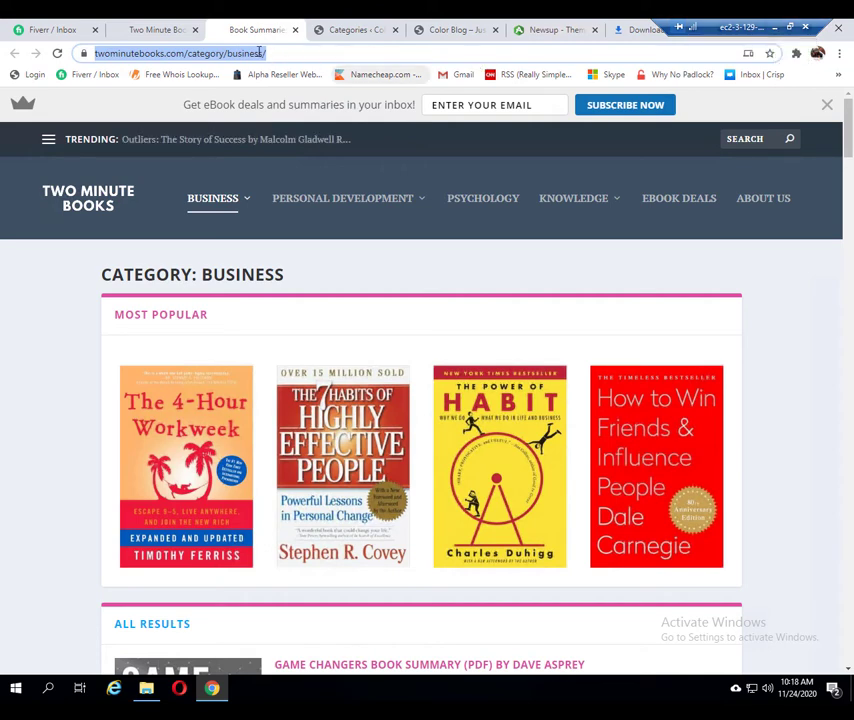
left_click(229, 57)
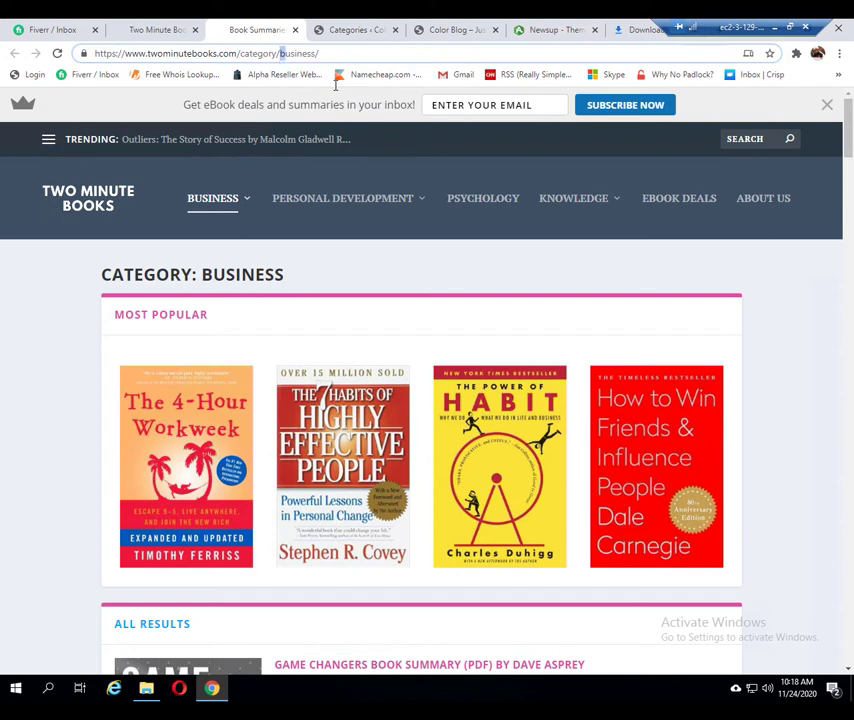
key("shift+End")
left_click(355, 31)
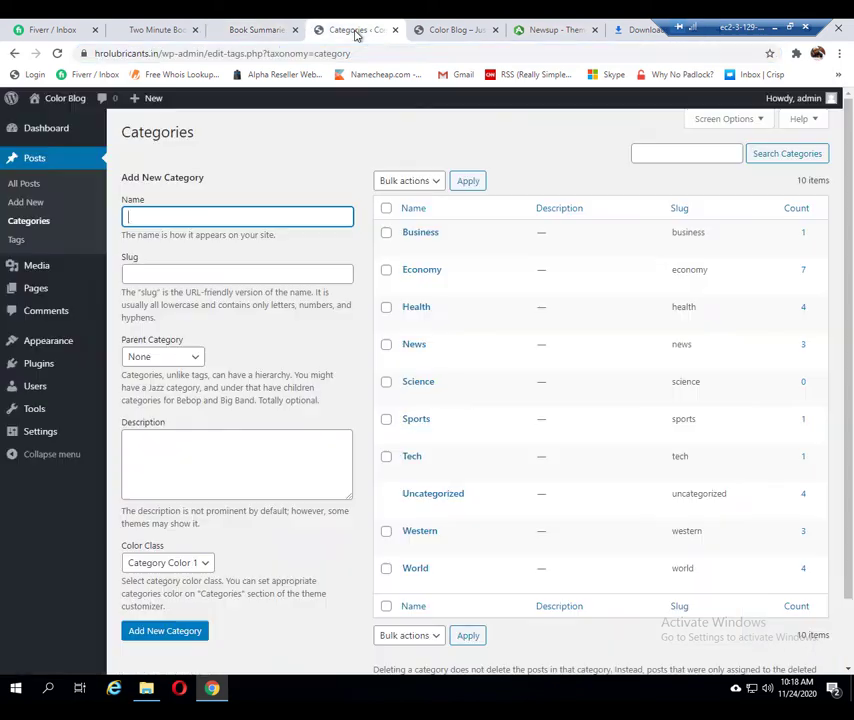
mouse_move(420, 237)
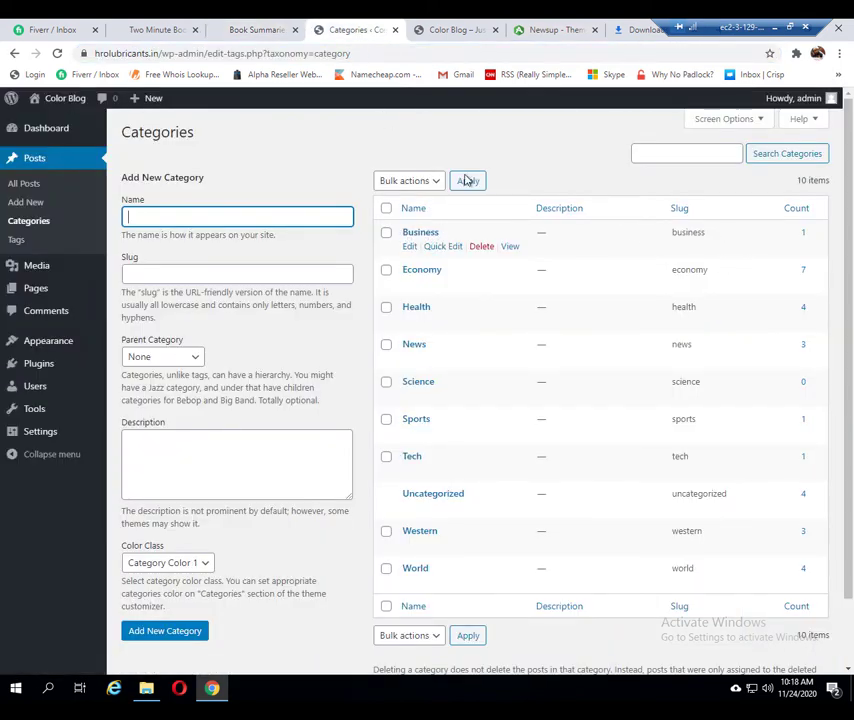
left_click(295, 30)
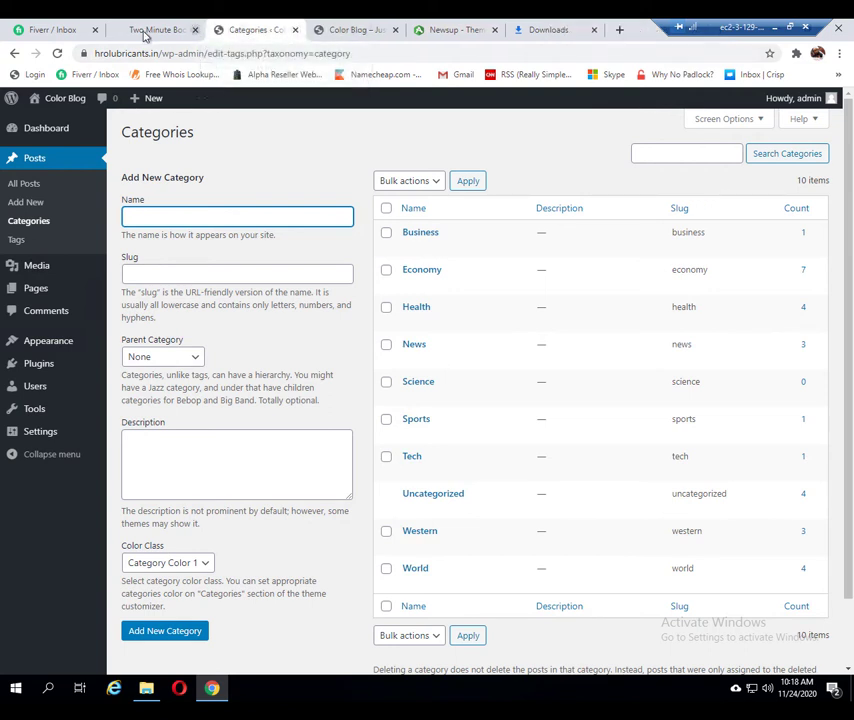
Open the Entrepreneurship category under Business on Two Minute Books and copy the slug "entrepreneurship" from its address.
left_click(145, 32)
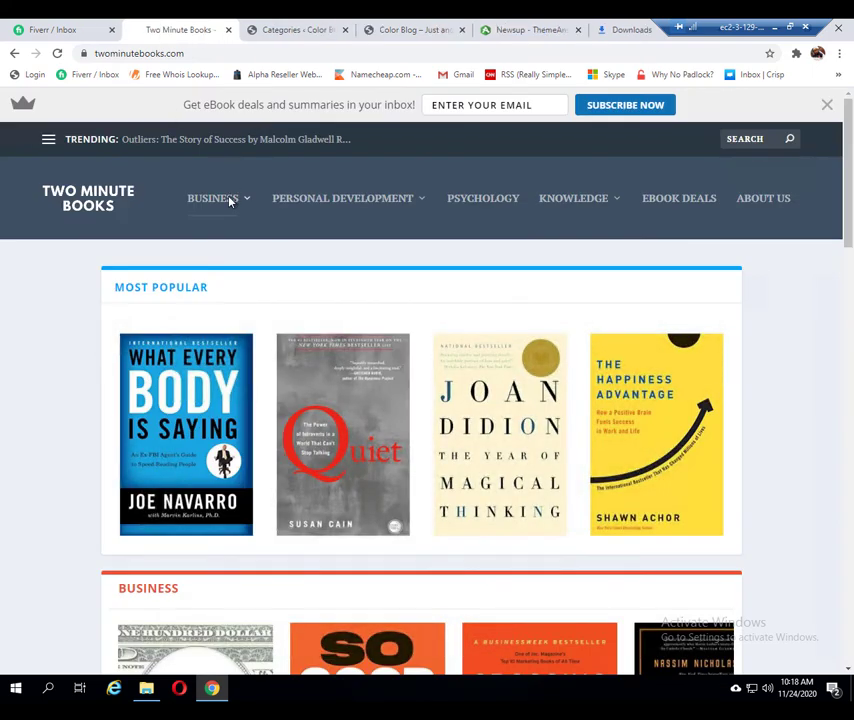
mouse_move(228, 202)
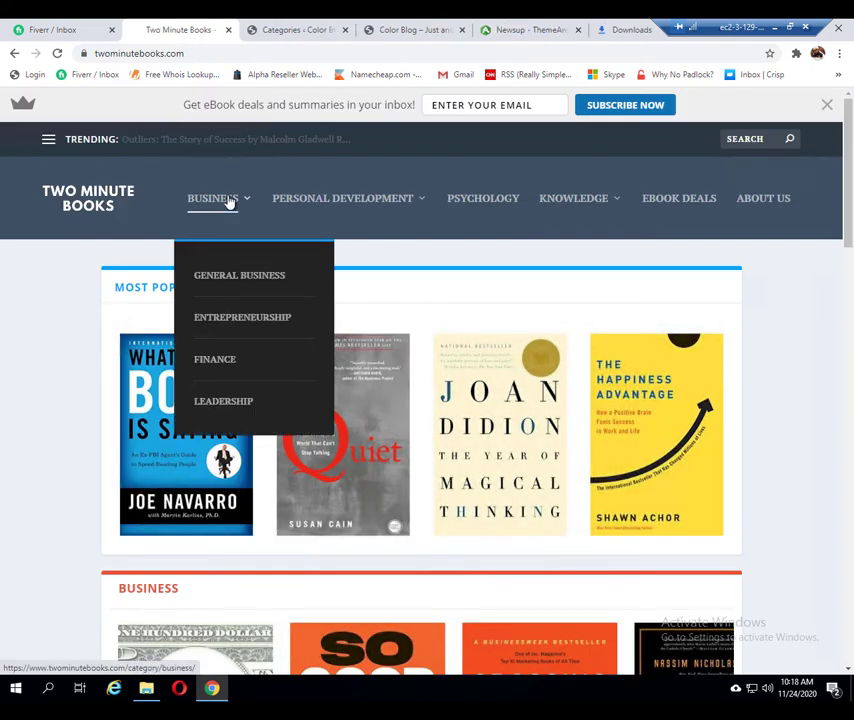
left_click(226, 325)
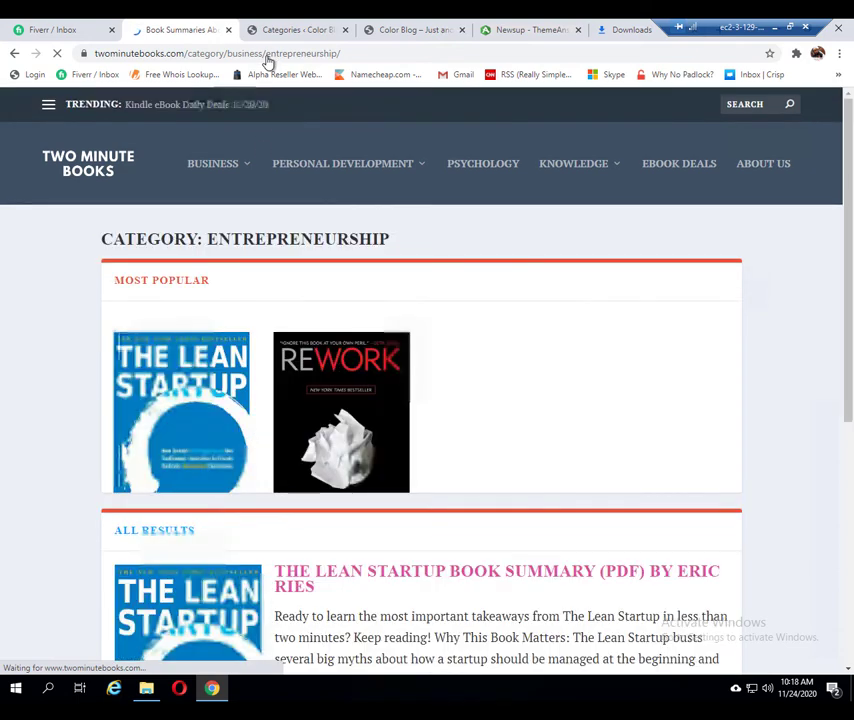
double_click(335, 56)
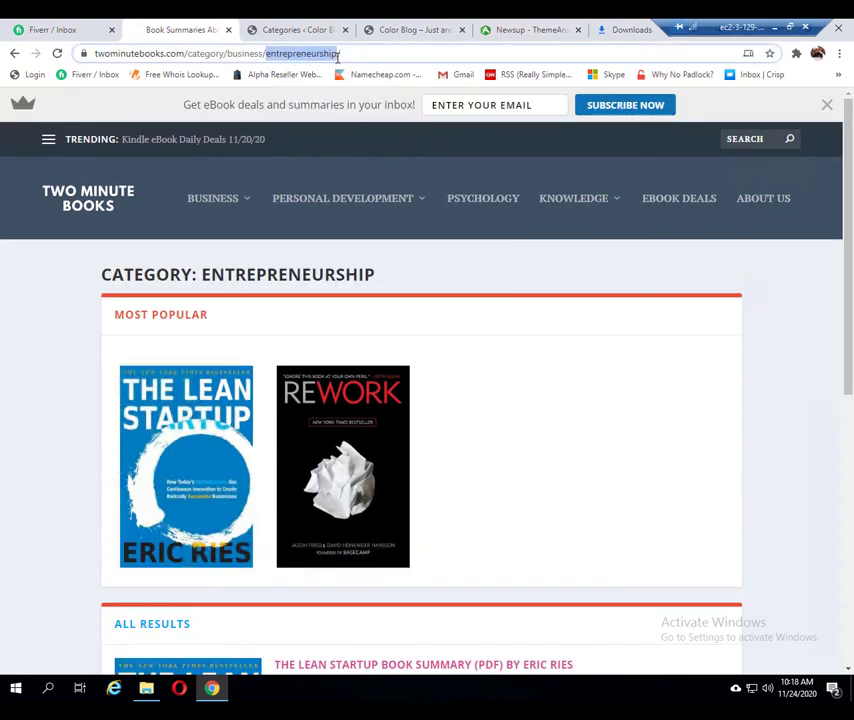
Open the Economy category in the full editor, rename it "Entrepreneurship" and set its slug to "entrepreneurship".
left_click(286, 34)
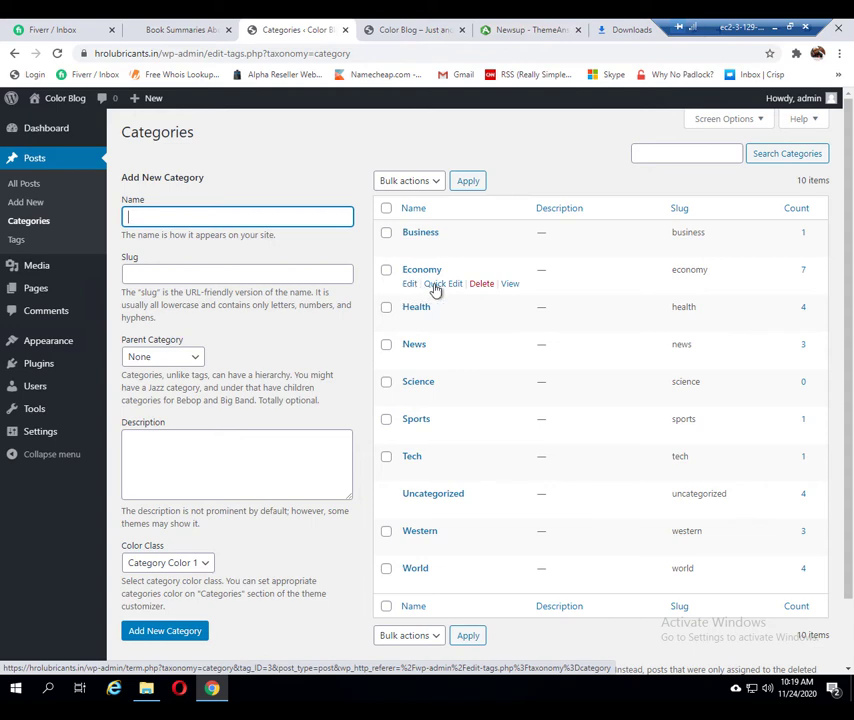
left_click(436, 286)
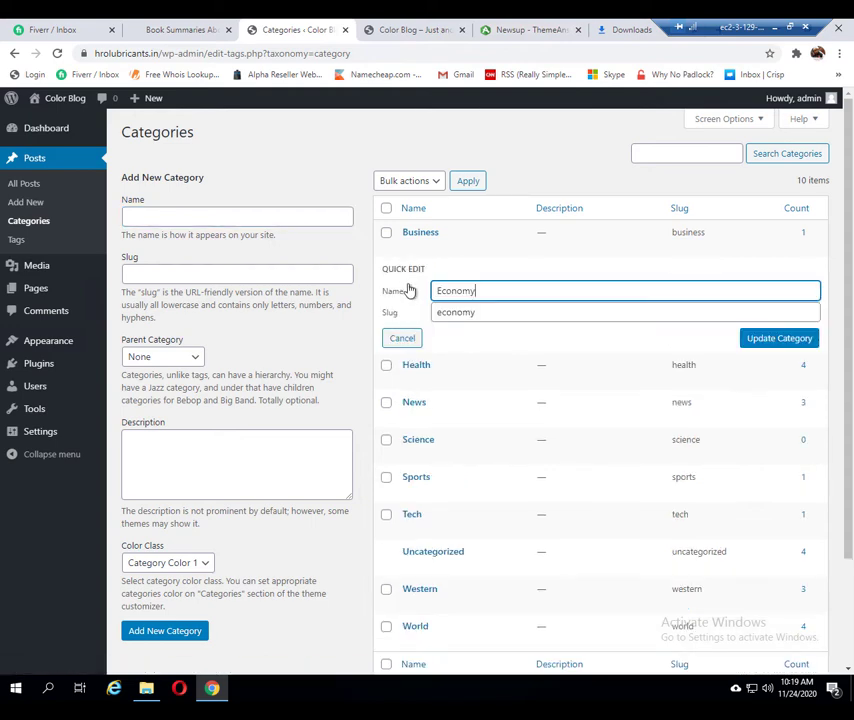
left_click(403, 339)
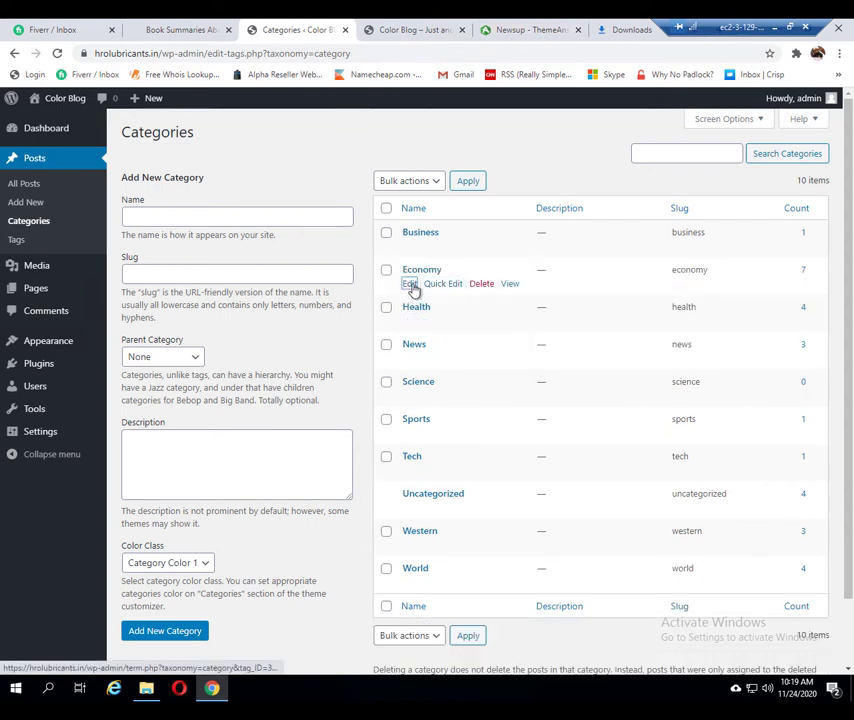
left_click(410, 285)
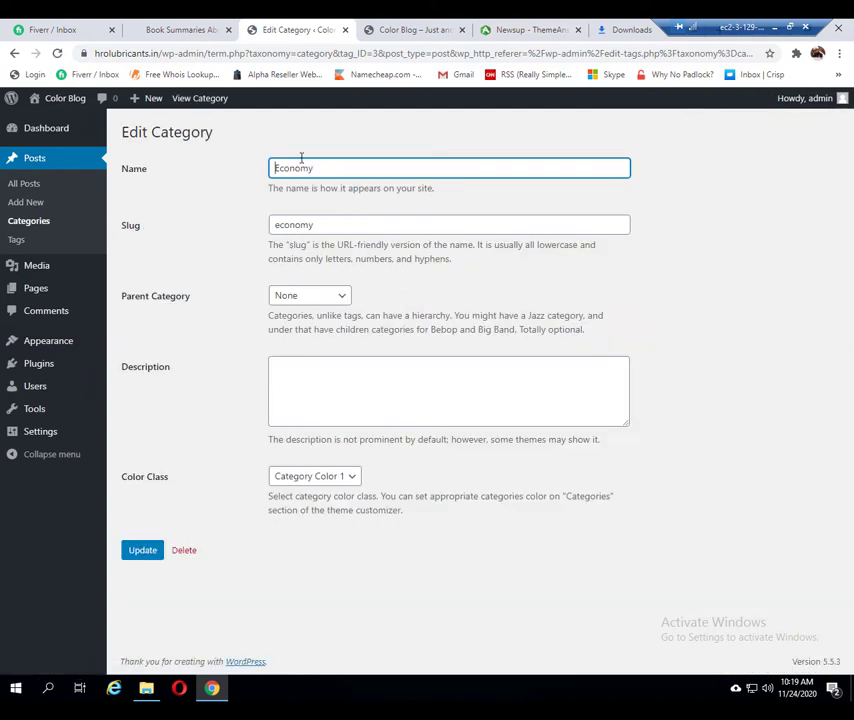
left_click_drag(301, 162, 239, 164)
type("entrepreneurship")
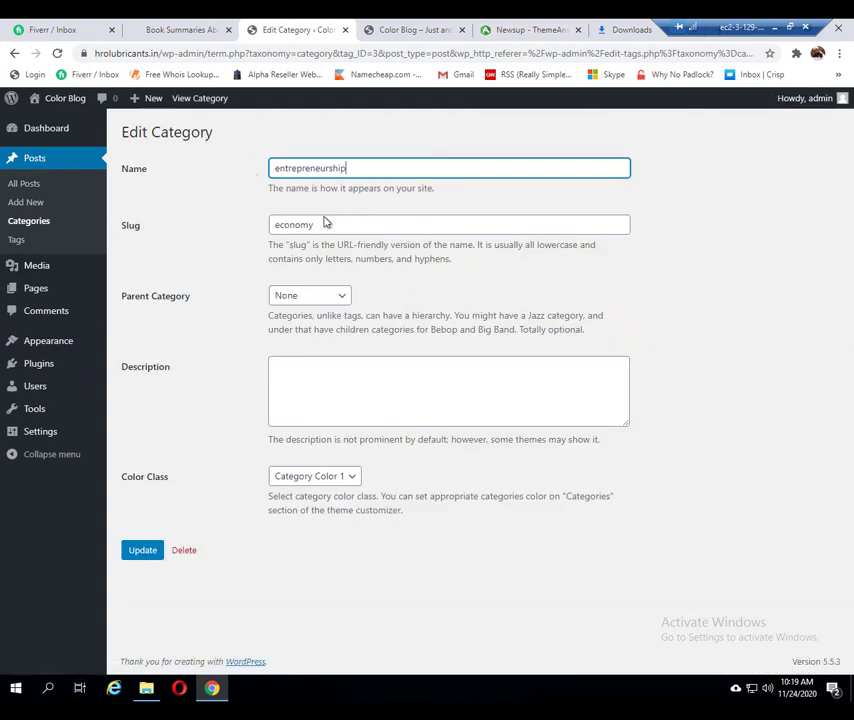
key("Tab")
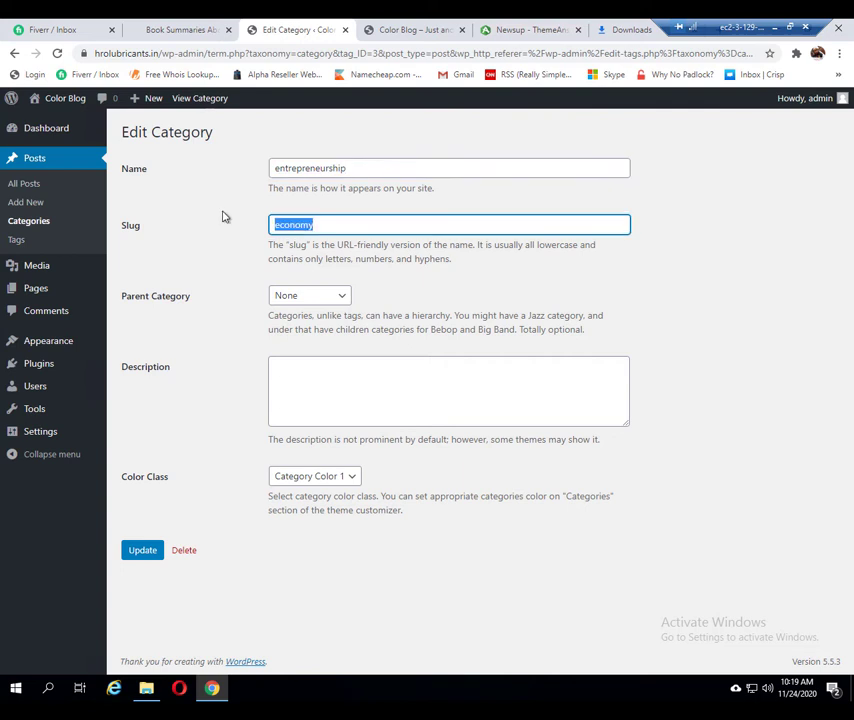
type("entrepreneurship")
left_click_drag(276, 169, 270, 169)
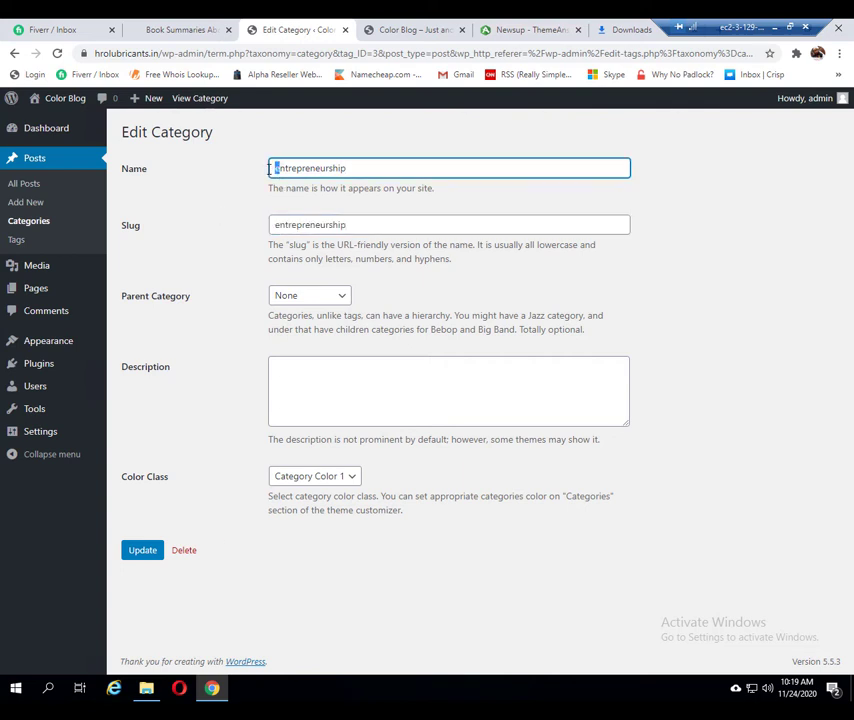
type("E")
Set Business as the parent category, keep Category Color 1, update the category and return to the category list.
left_click(306, 298)
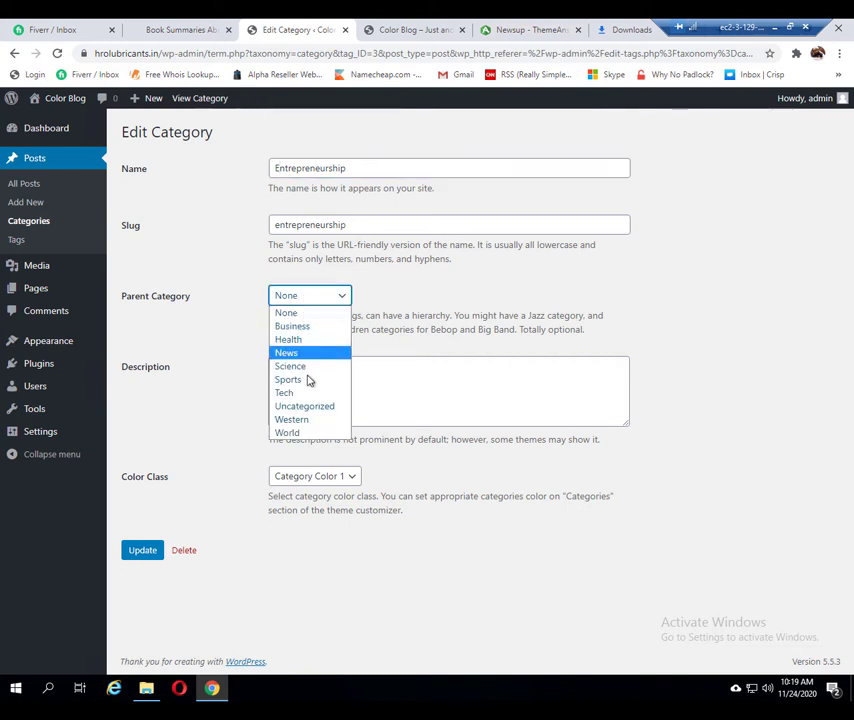
left_click(306, 328)
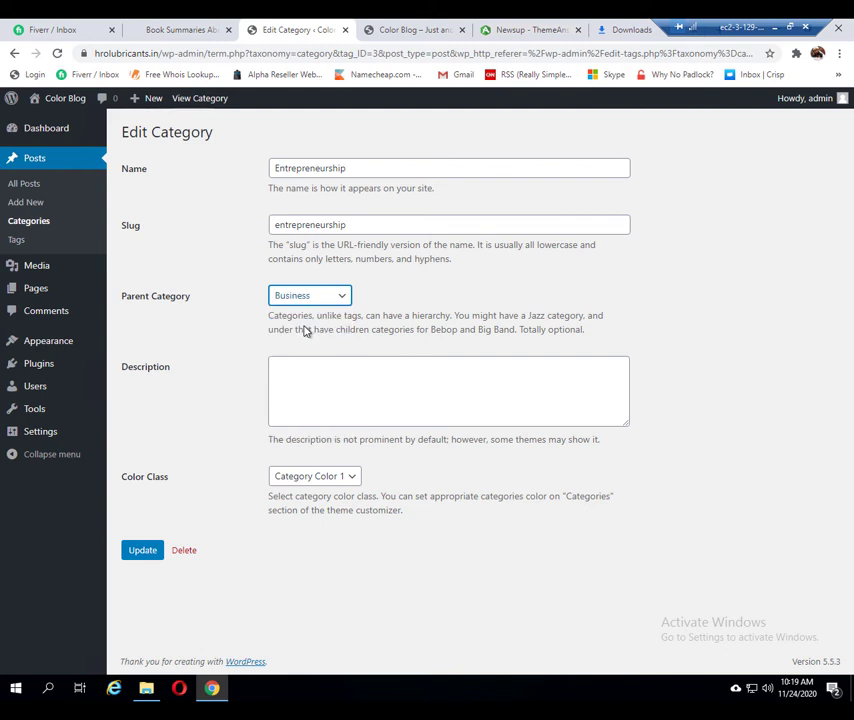
left_click(297, 479)
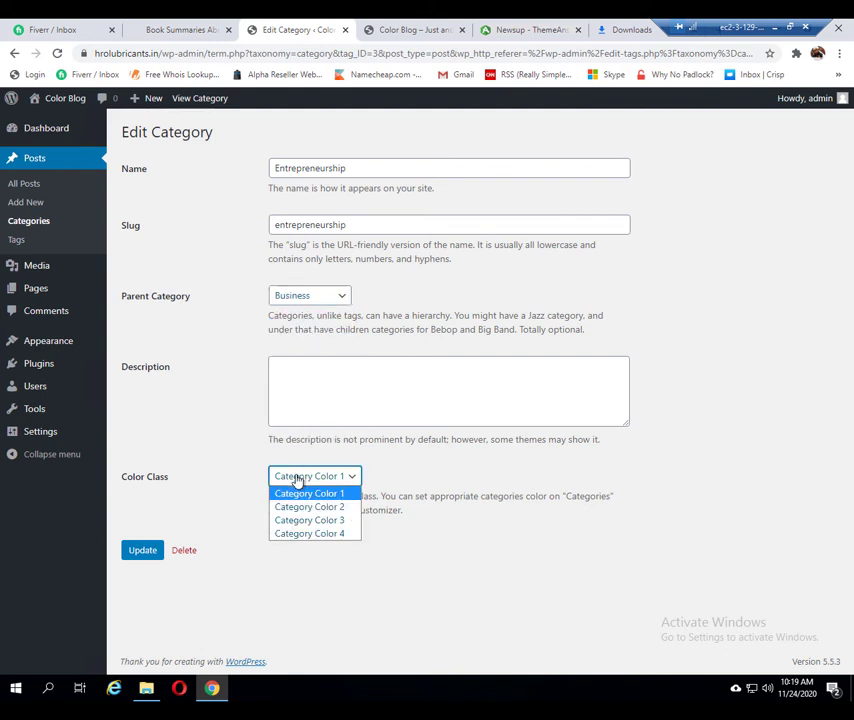
left_click(297, 481)
left_click(146, 553)
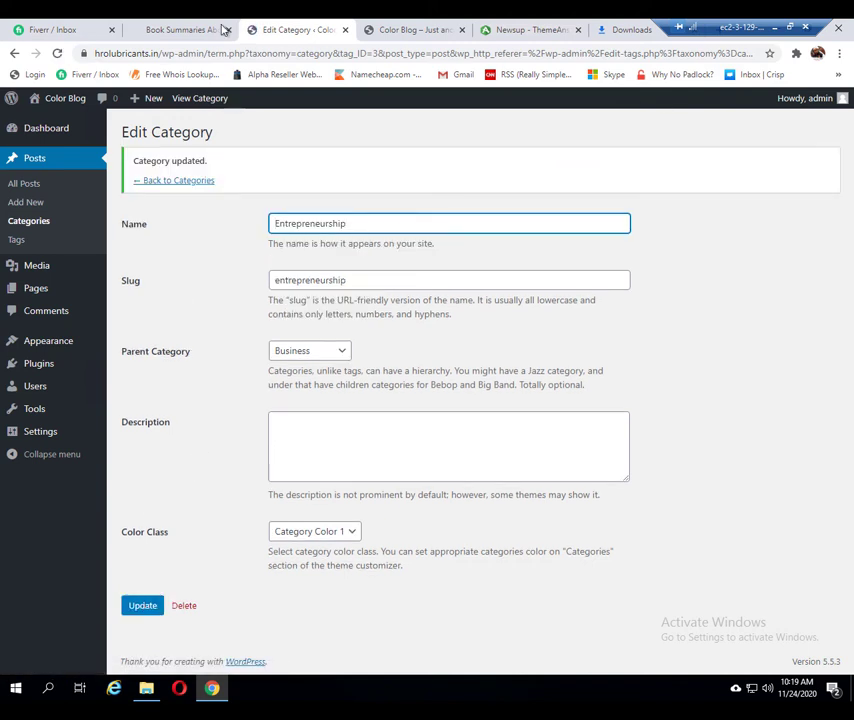
left_click(170, 183)
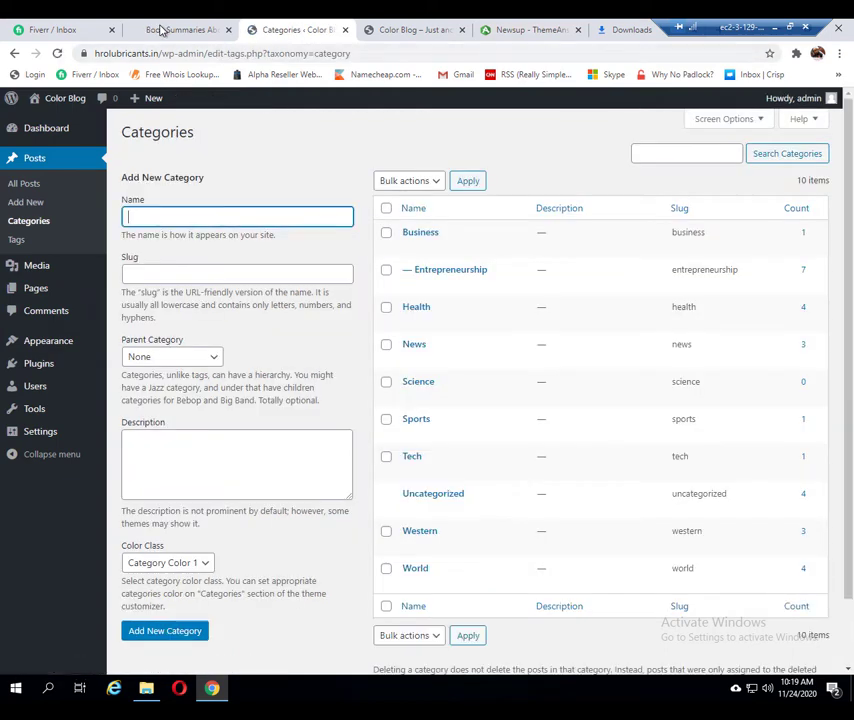
Open the Finance category under Business on Two Minute Books, copy the slug "finance" from its address, and return to the WordPress category list.
left_click(161, 30)
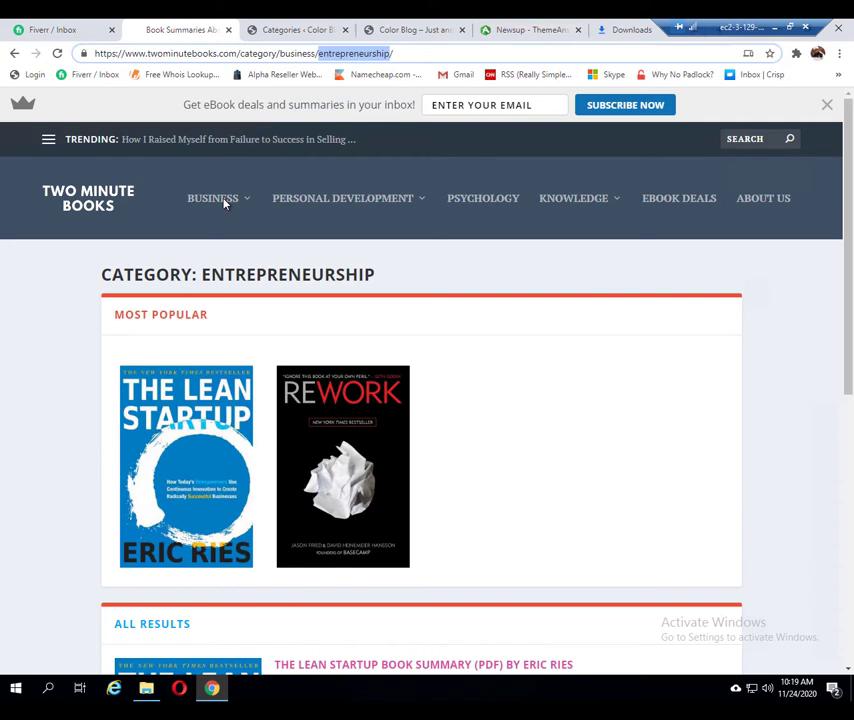
mouse_move(224, 202)
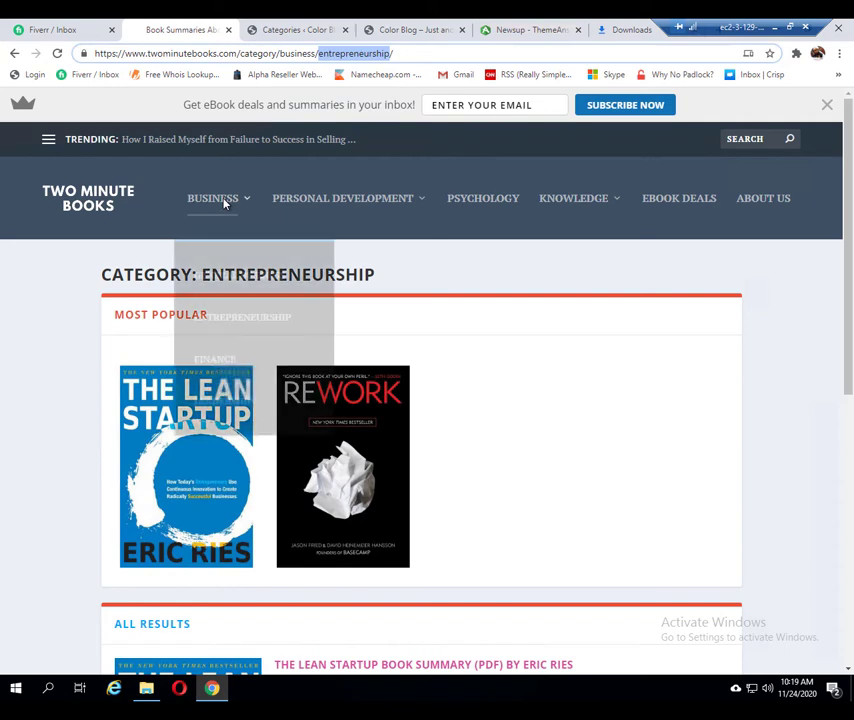
left_click(224, 364)
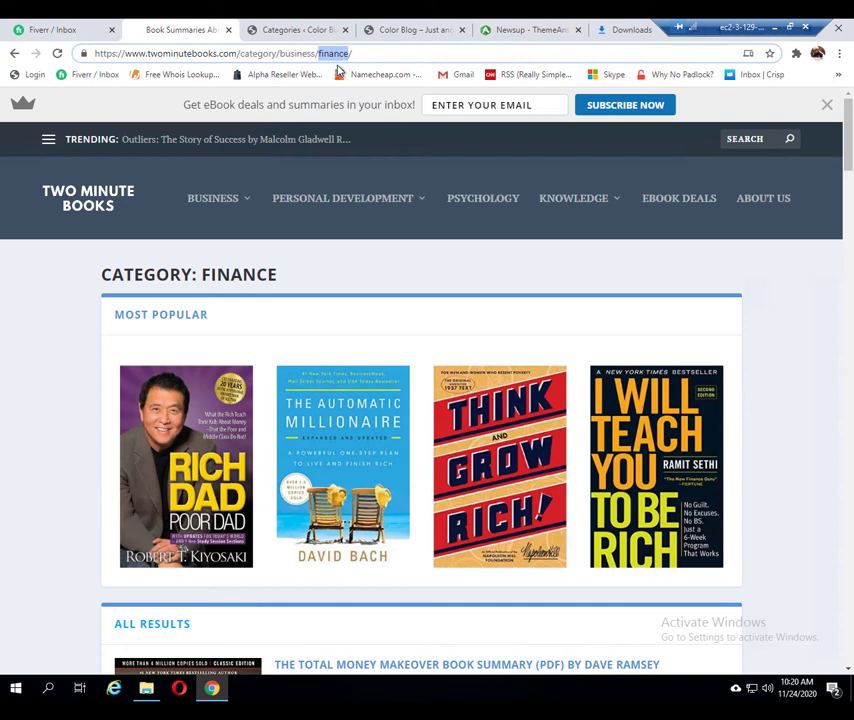
left_click(297, 30)
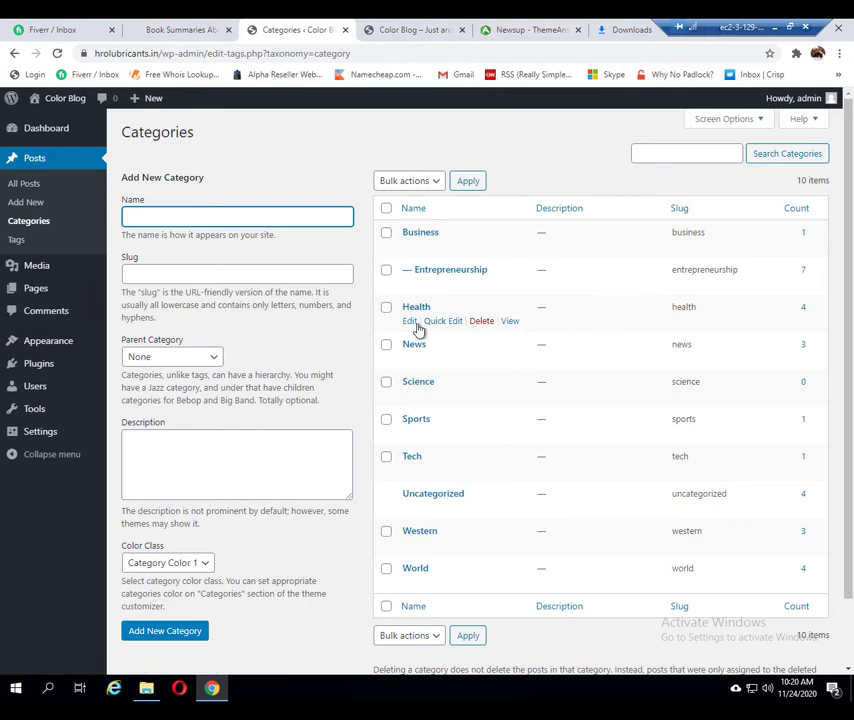
Edit the Health category: set Business as parent, rename it "Finance", set the slug to "finance", update it and return to the category list.
left_click(410, 321)
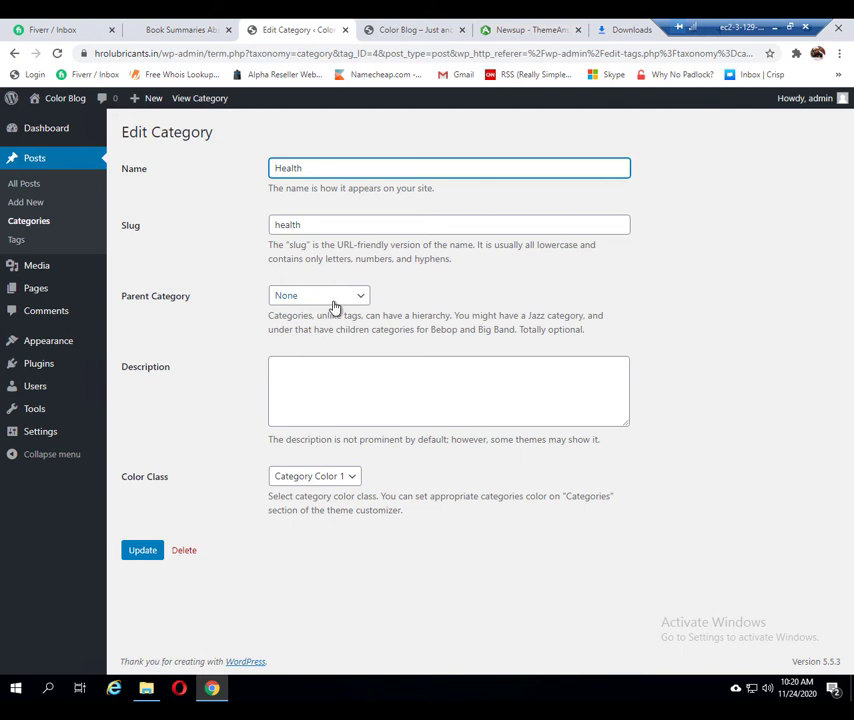
left_click(333, 302)
left_click(327, 327)
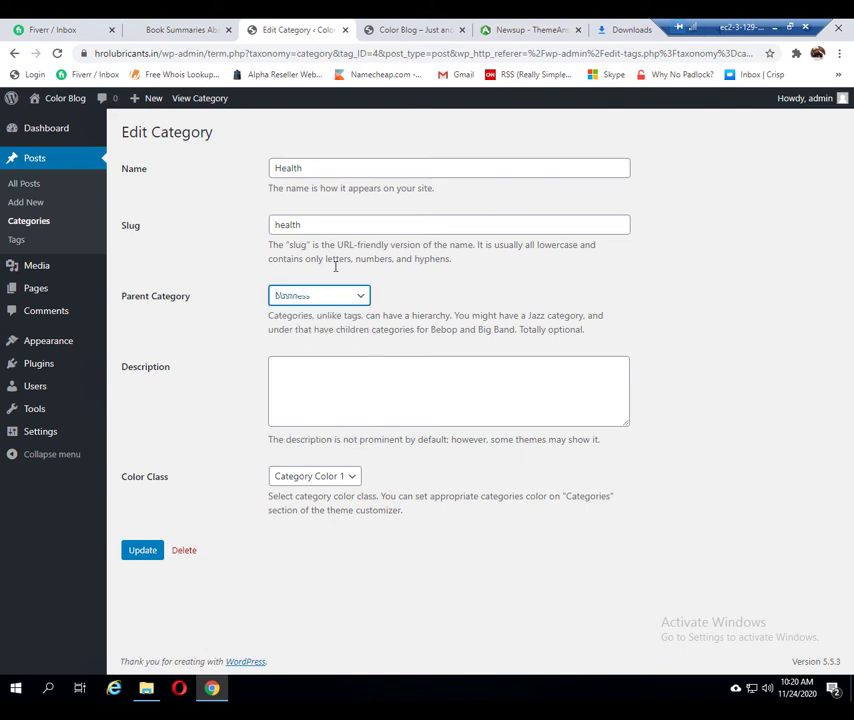
left_click_drag(323, 168, 248, 168)
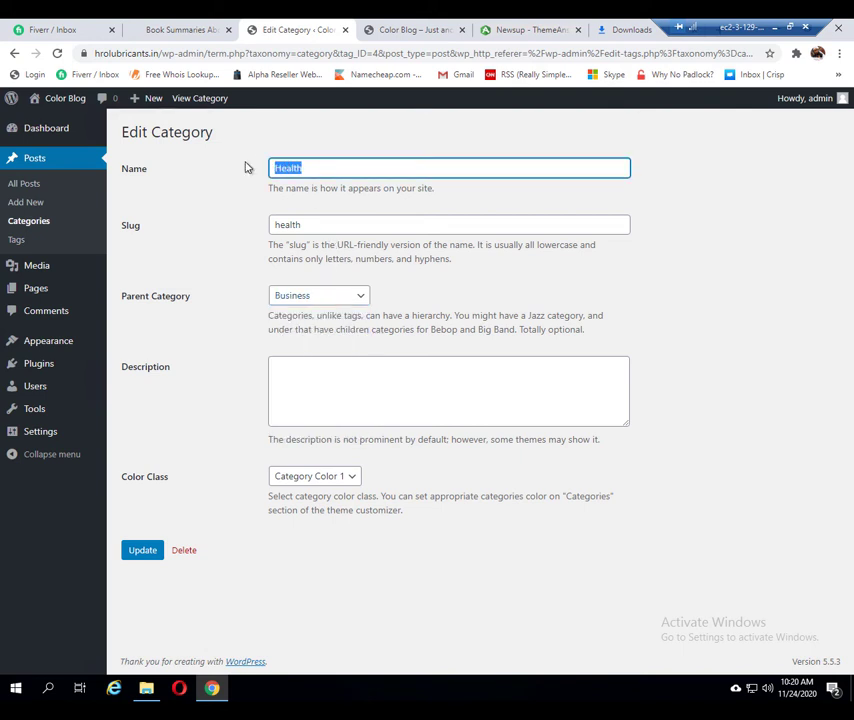
type("finance")
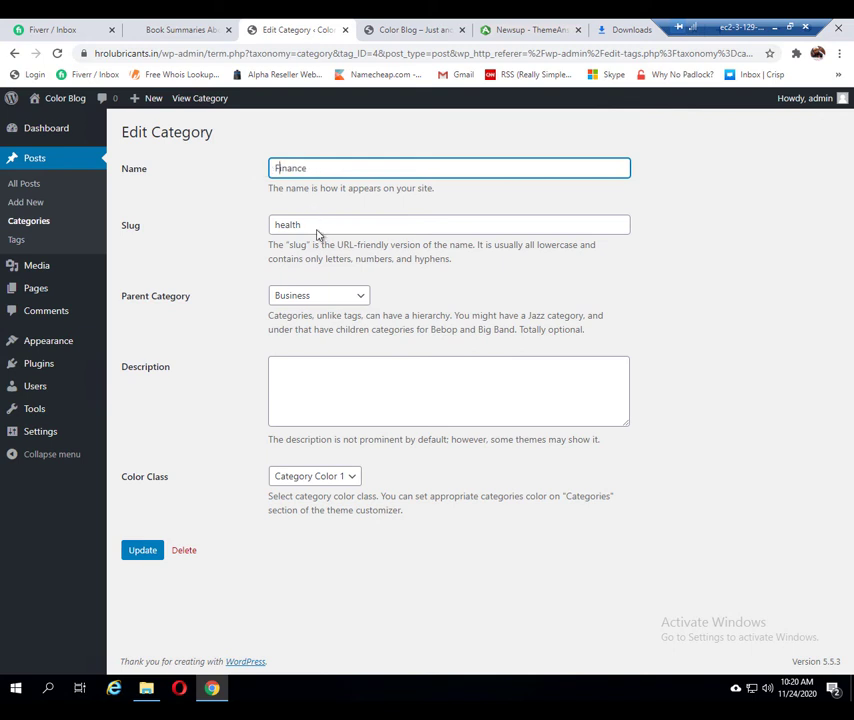
type("F")
left_click_drag(297, 221, 248, 224)
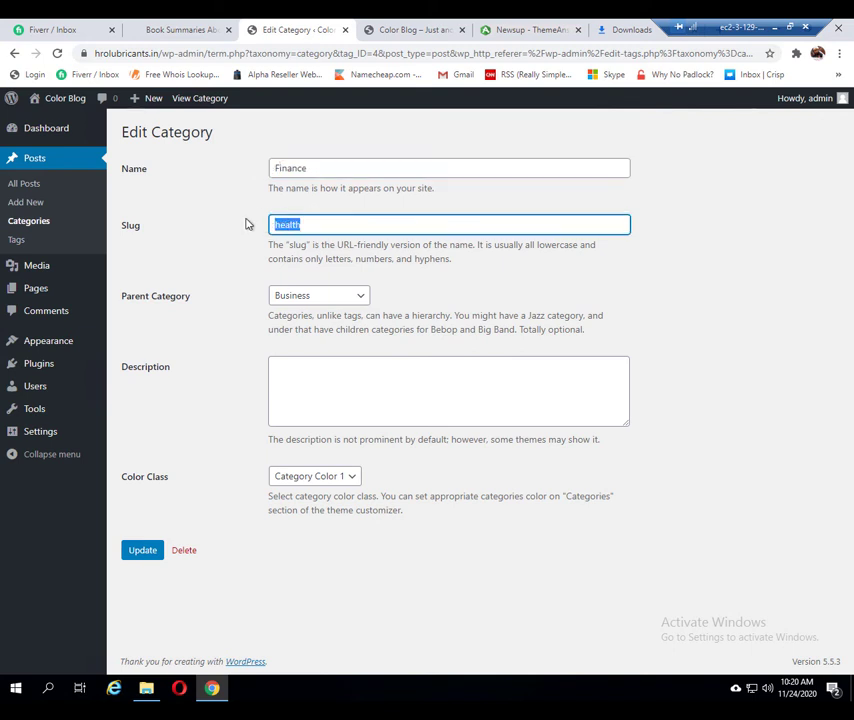
type("finance")
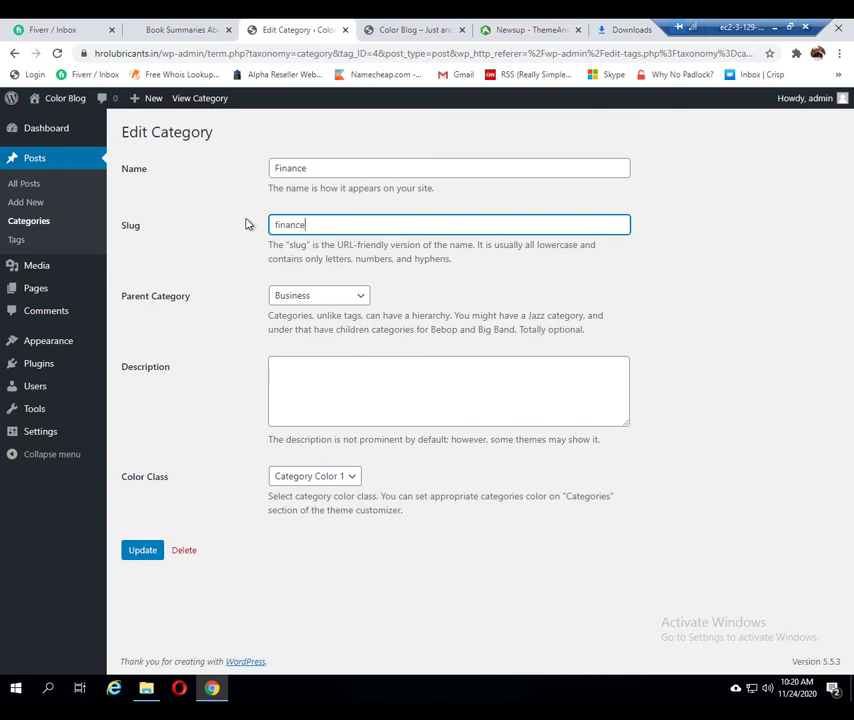
left_click(142, 550)
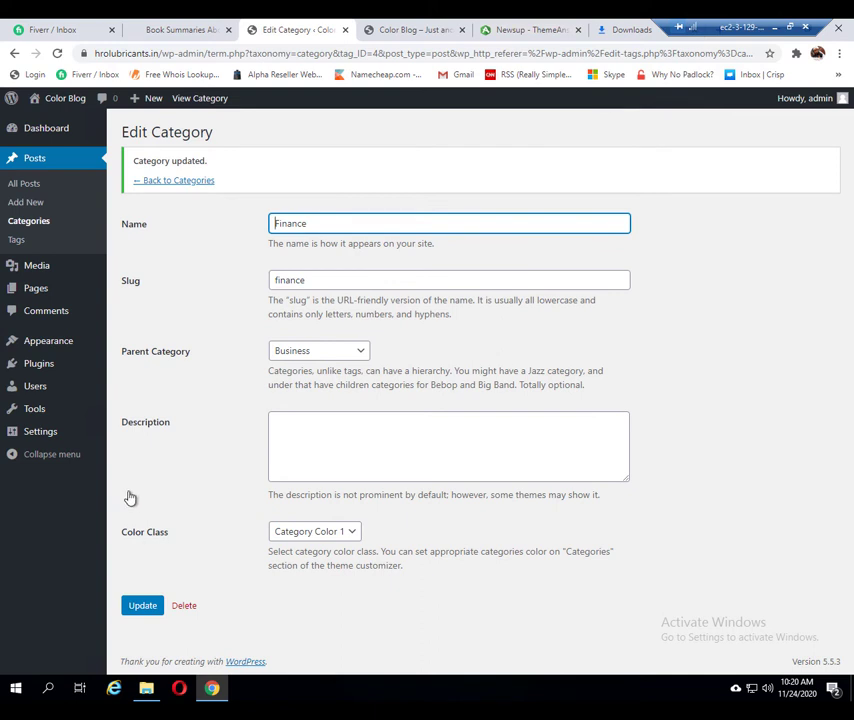
left_click(175, 182)
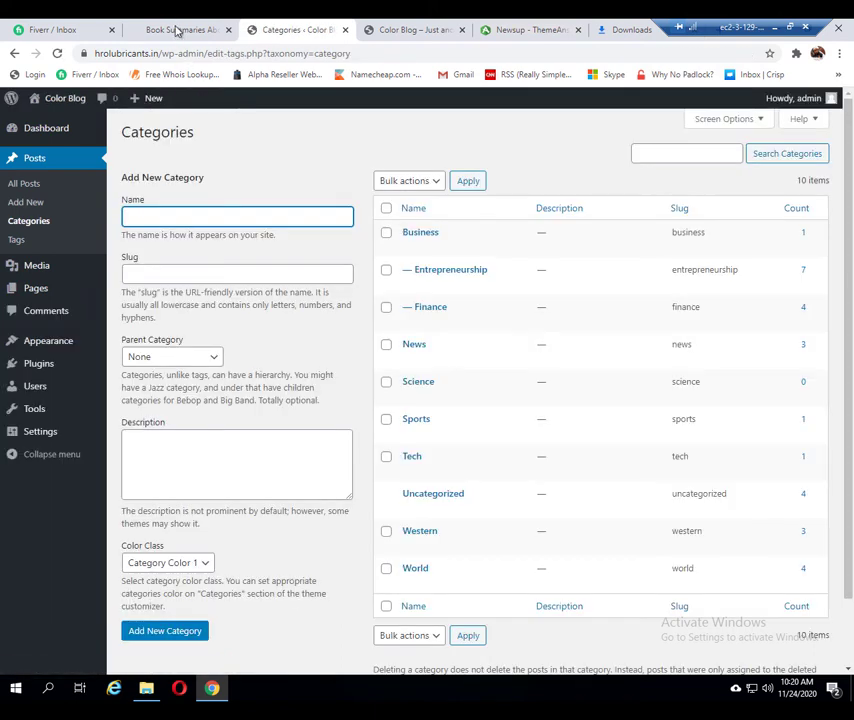
Open the Leadership category under Business on Two Minute Books, copy the slug "leadership" from its address, and return to the WordPress category list.
left_click(178, 31)
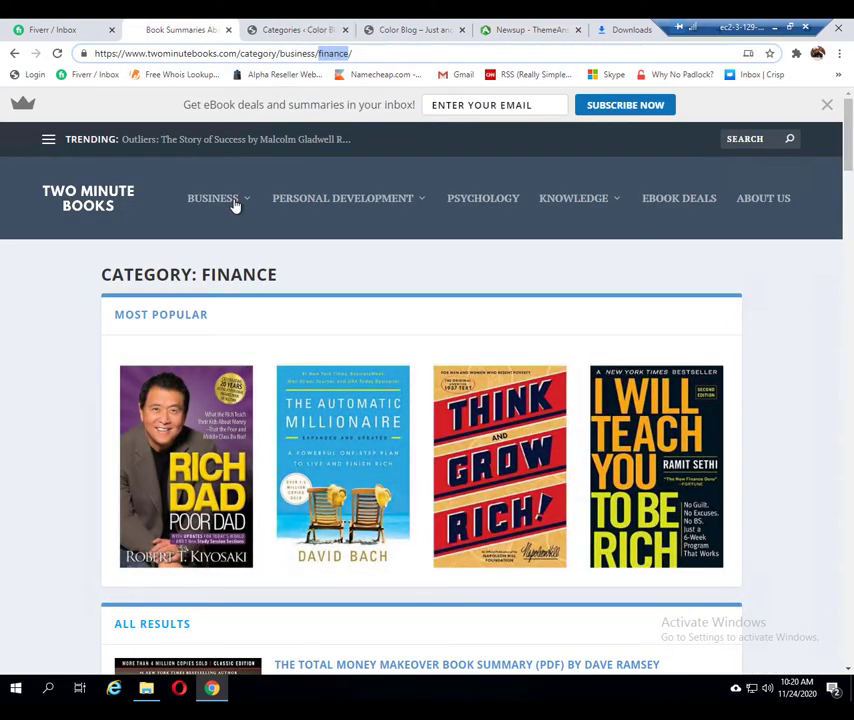
mouse_move(242, 217)
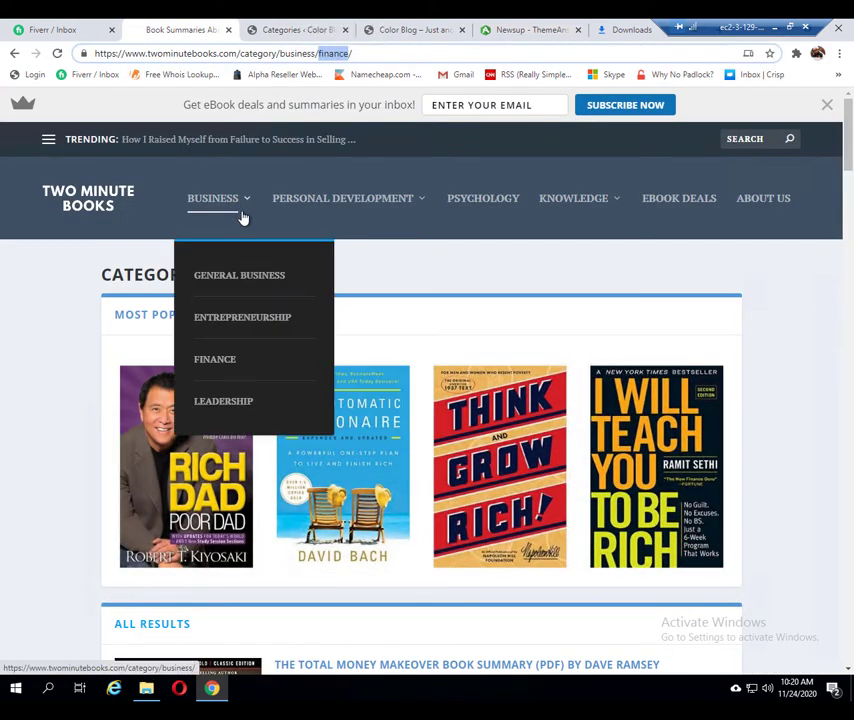
left_click(224, 401)
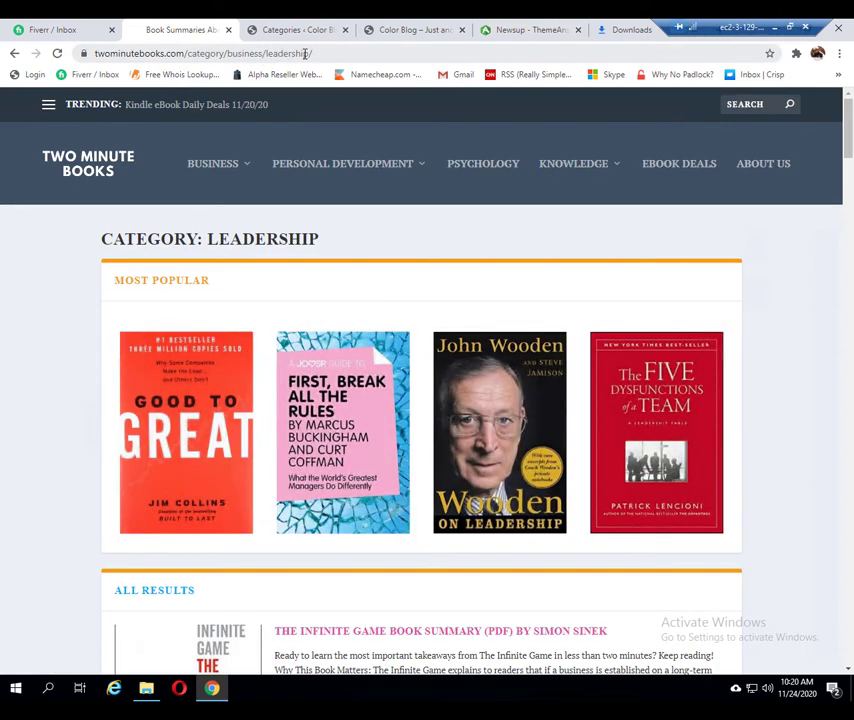
double_click(308, 54)
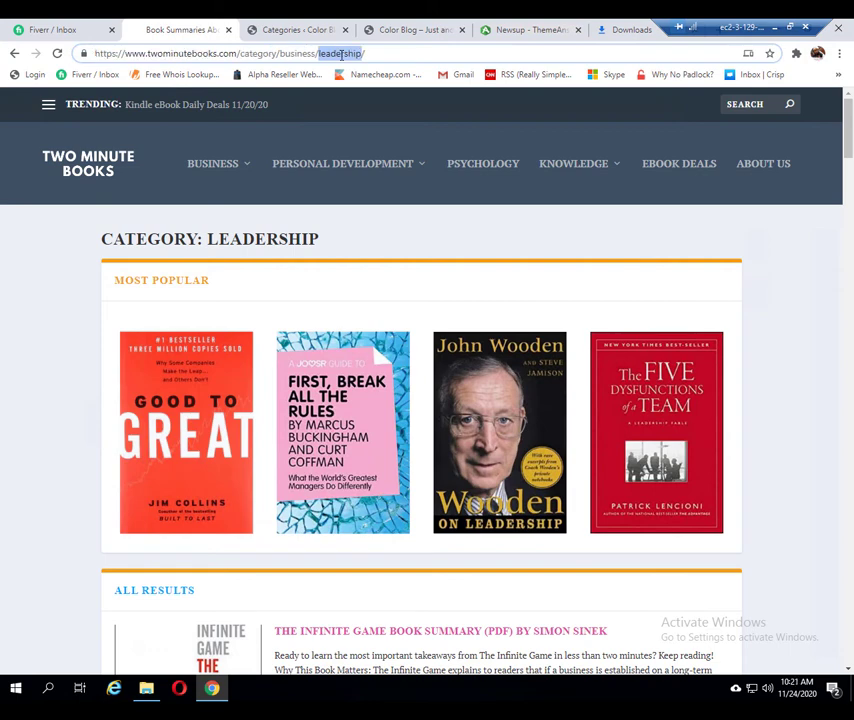
left_click(296, 32)
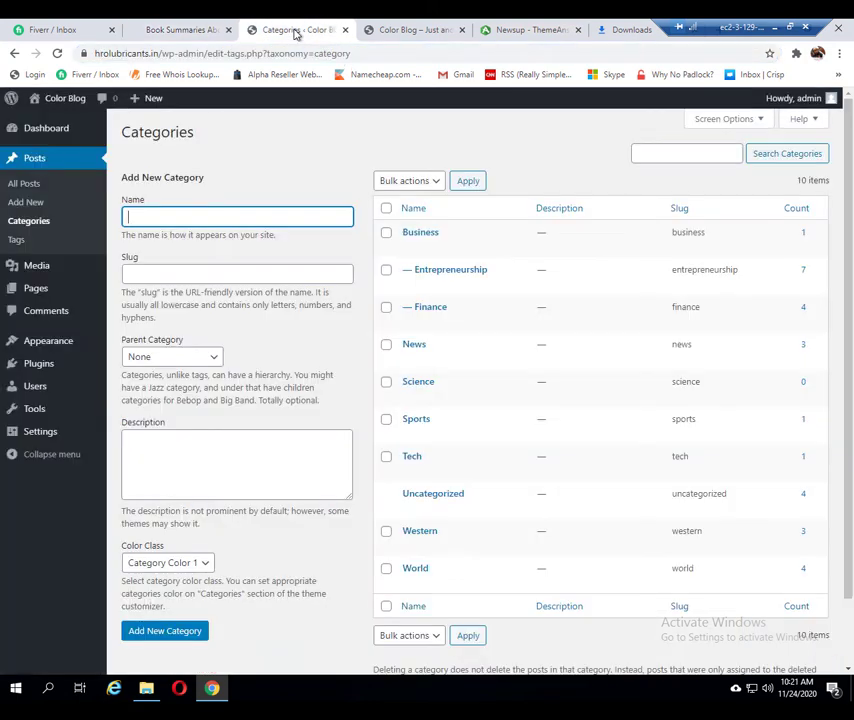
Open the News category in the full editor and rename it "Leadership".
mouse_move(414, 282)
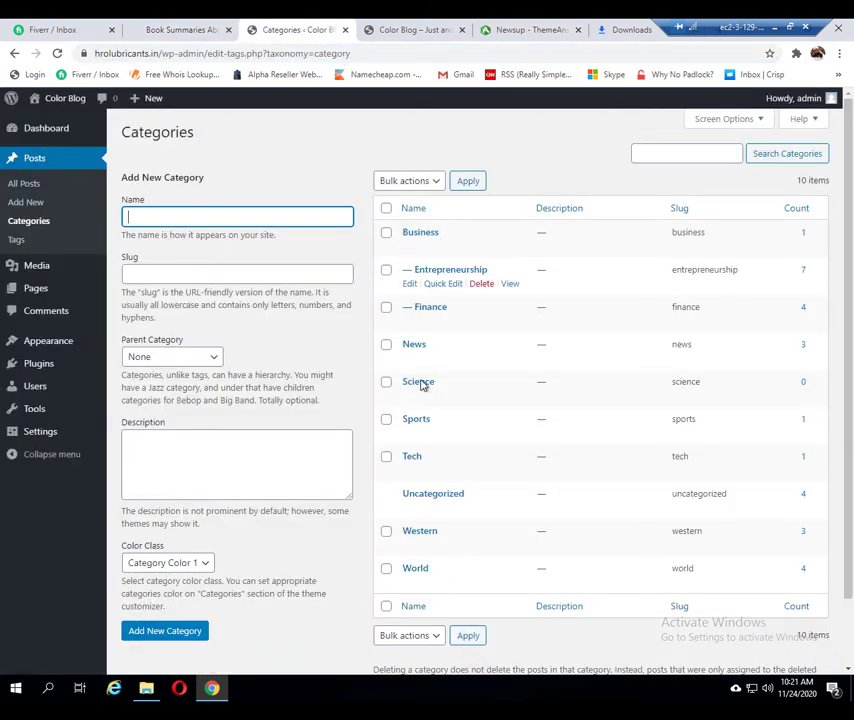
mouse_move(408, 358)
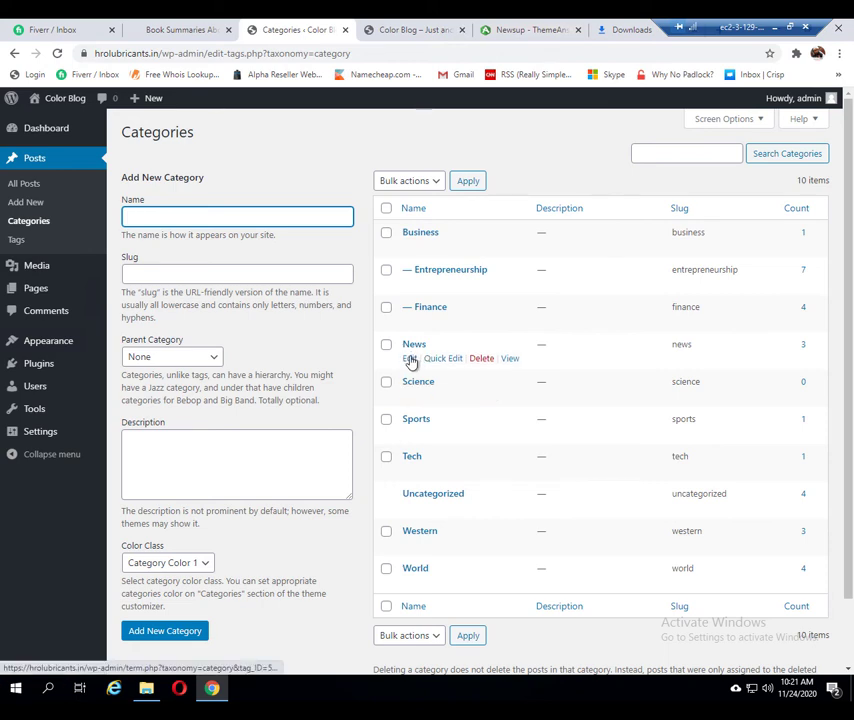
left_click(409, 358)
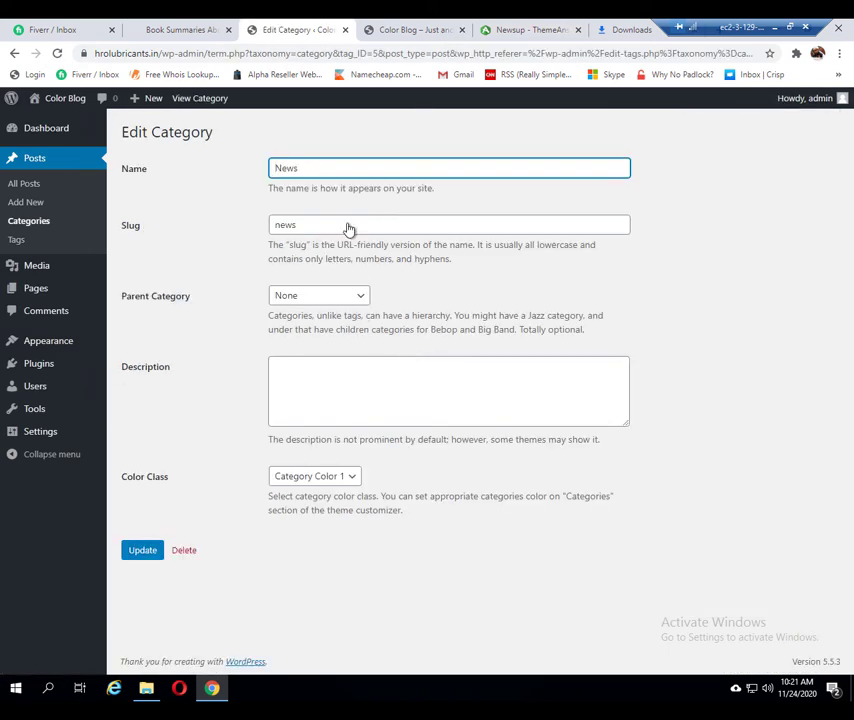
key("ctrl+a")
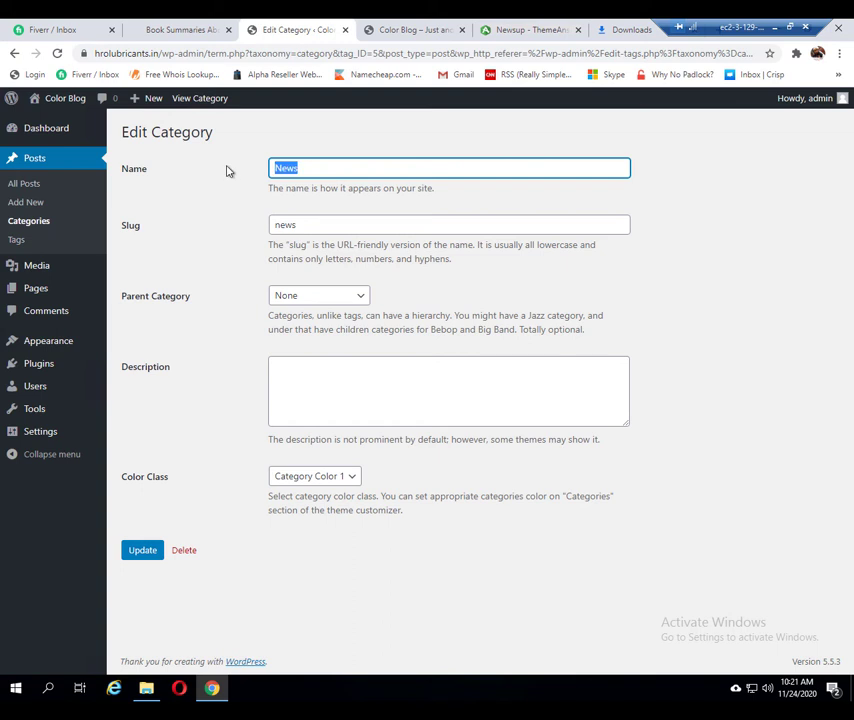
type("leadership")
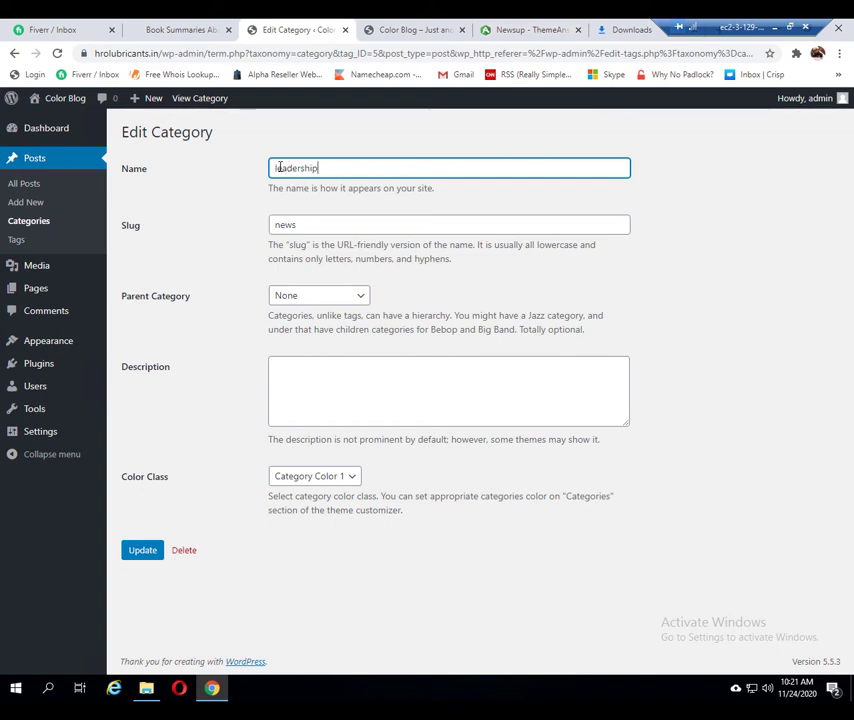
key("Home")
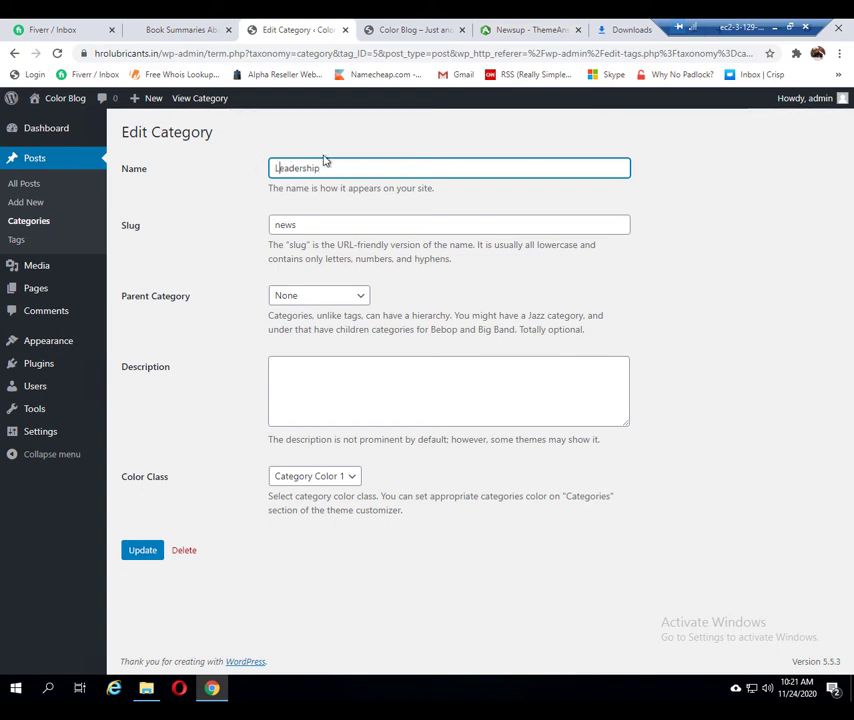
key("Delete")
type("L")
Set the category's slug to "leadership", update the category and return to the category list.
left_click(301, 224)
key("ctrl+a")
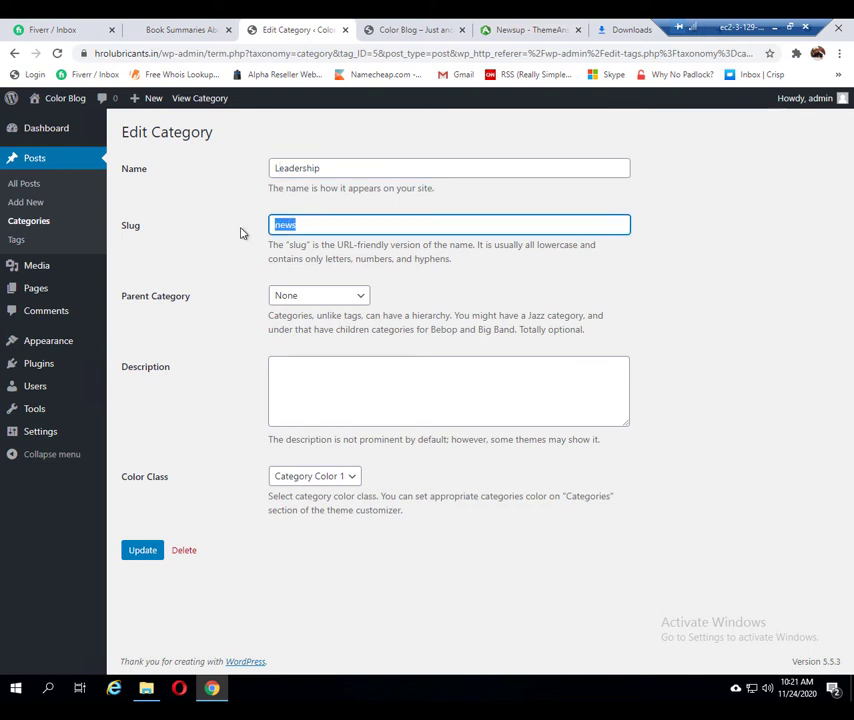
type("leadership")
left_click(140, 551)
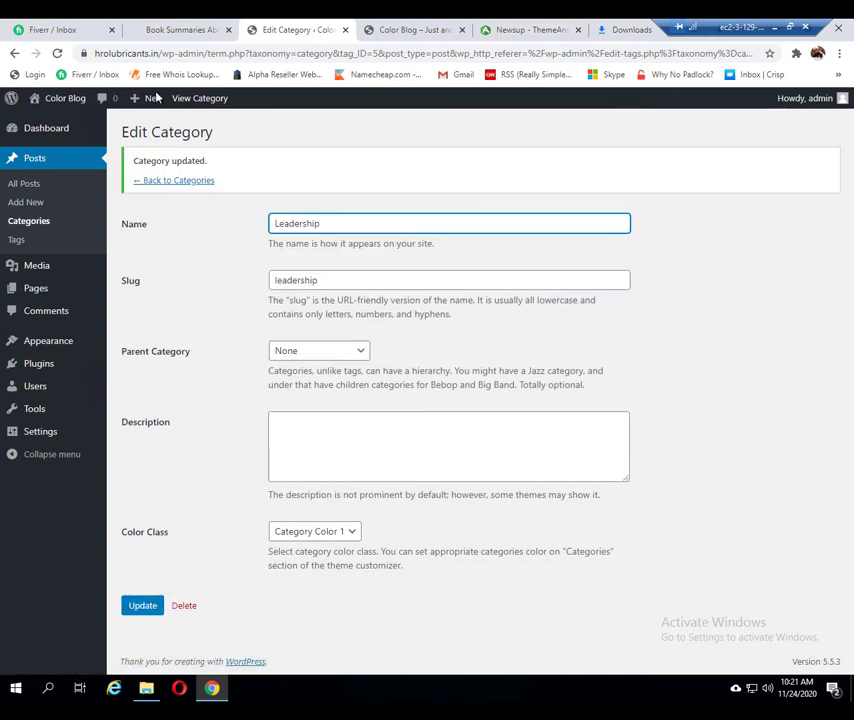
left_click(180, 180)
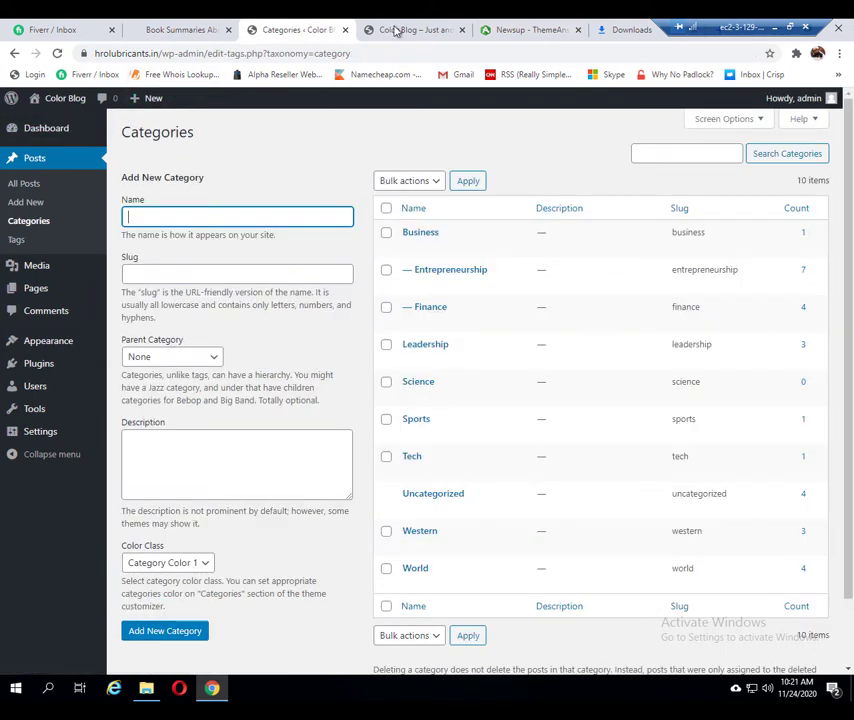
Reload the Color Blog front page, check the category labels on its posts, and return to the WordPress category list.
left_click(397, 31)
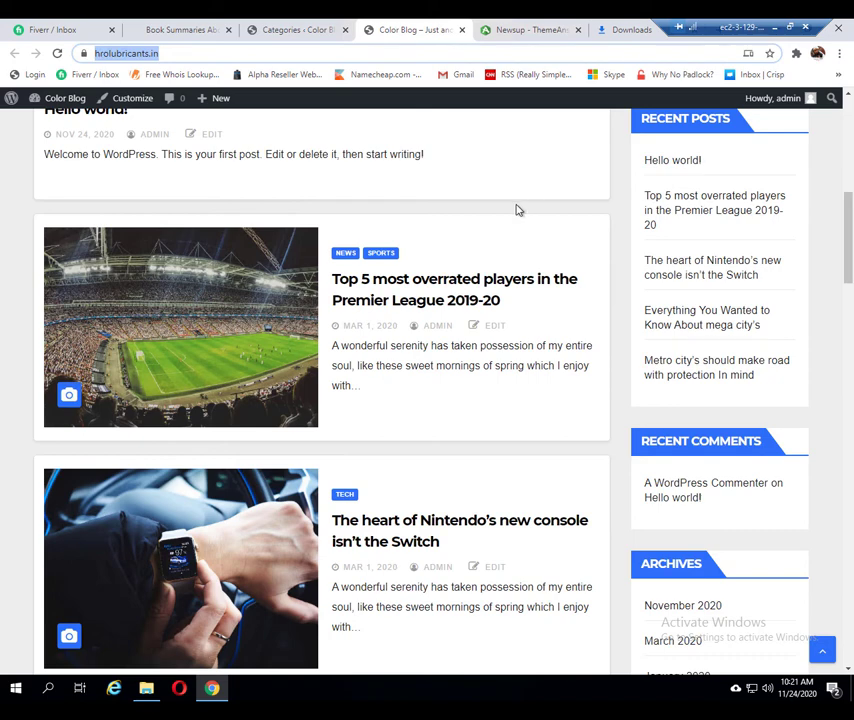
scroll(518, 210, "up", 1)
scroll(516, 210, "up", 2)
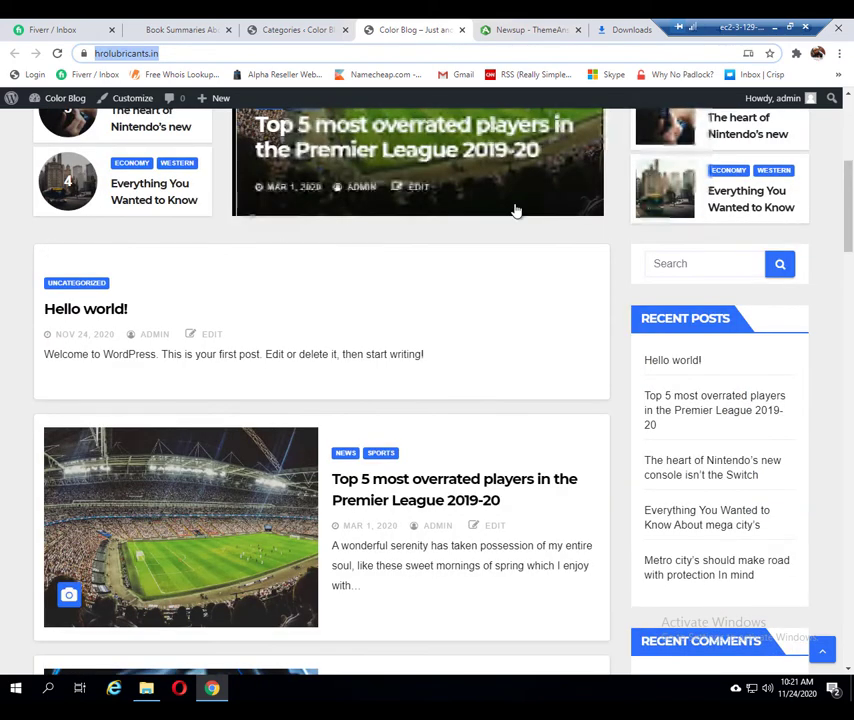
scroll(516, 210, "up", 6)
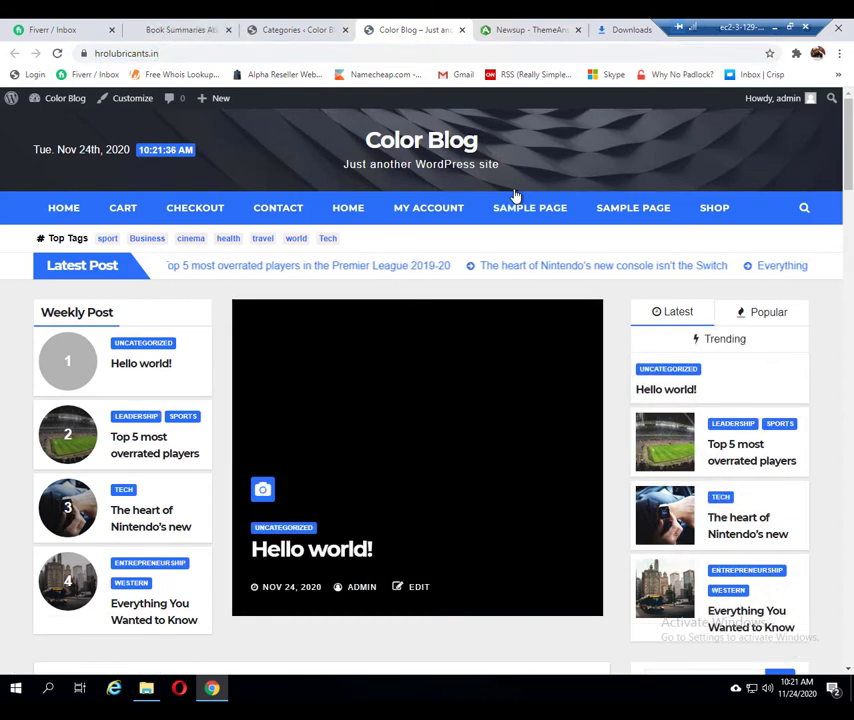
left_click(300, 27)
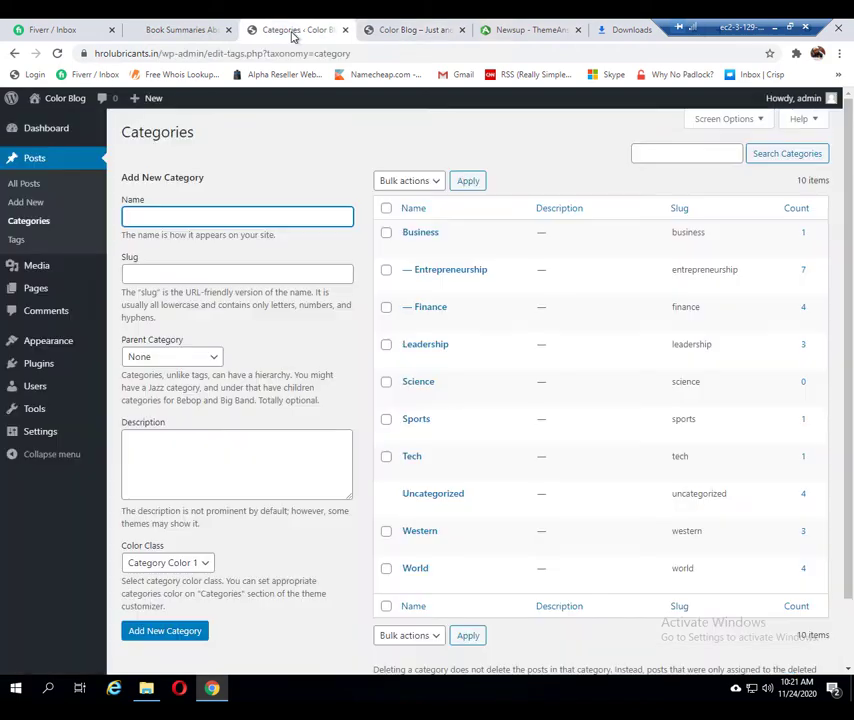
left_click(170, 29)
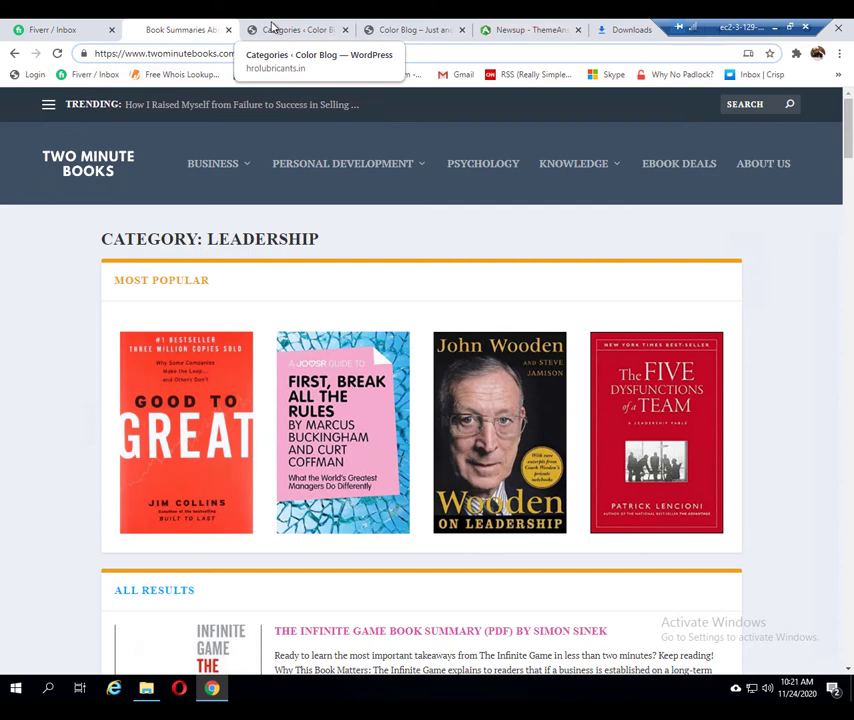
left_click(773, 28)
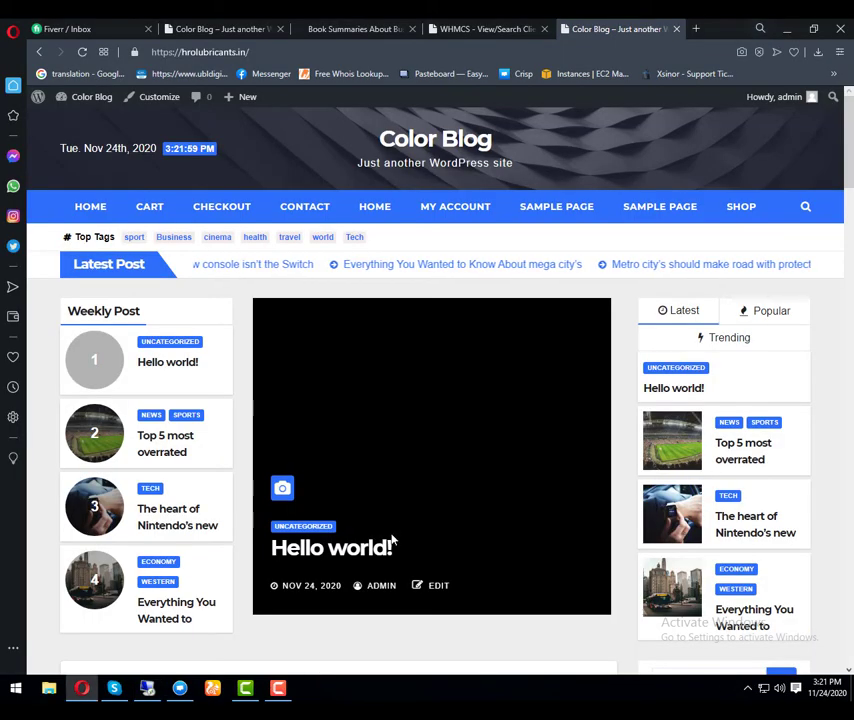
left_click(278, 688)
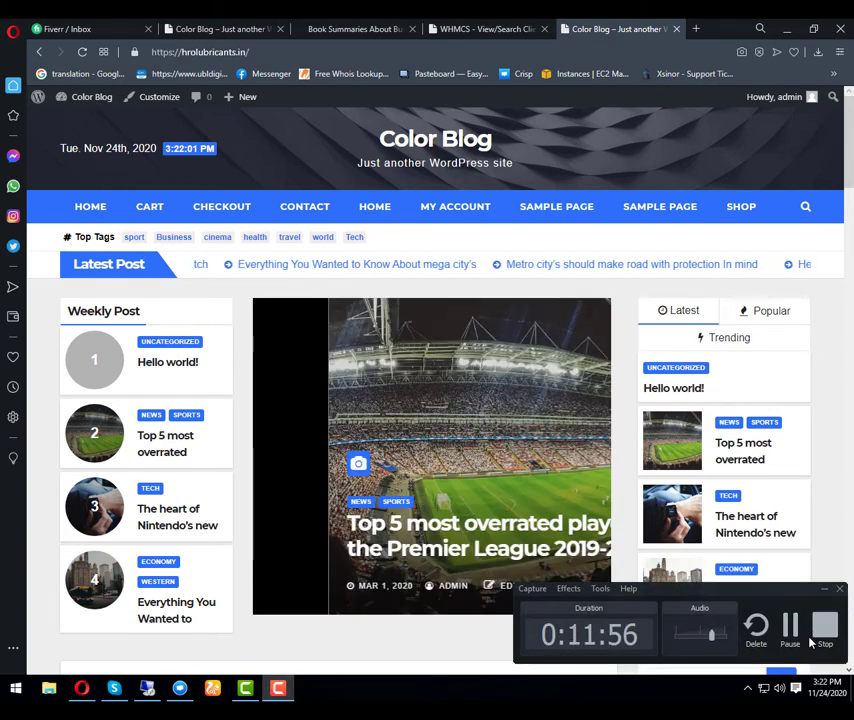
left_click(799, 624)
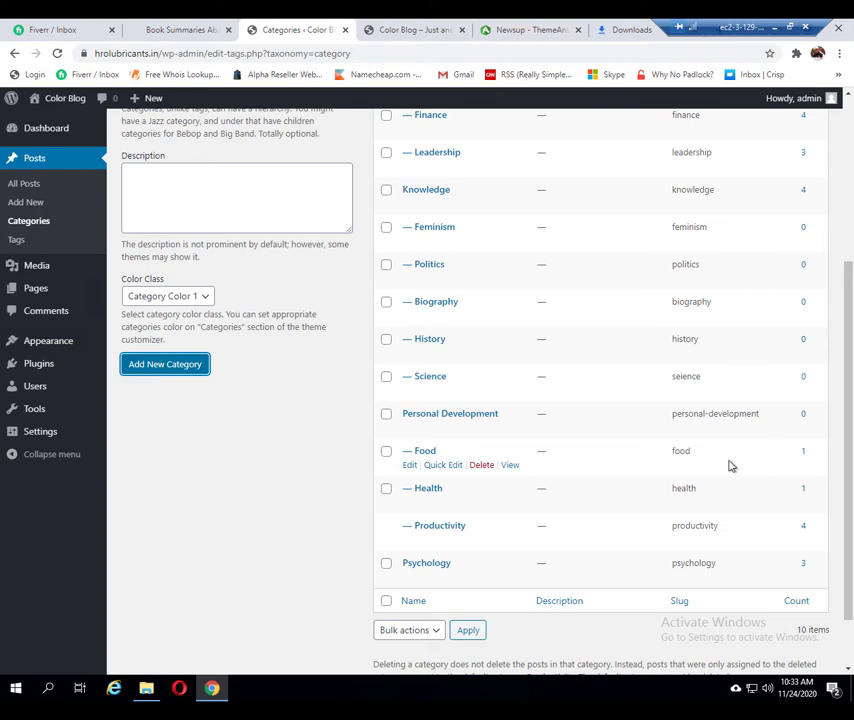
Review the names, hierarchy and slugs of the reworked categories in the category list.
scroll(730, 466, "down", 1)
scroll(730, 466, "up", 4)
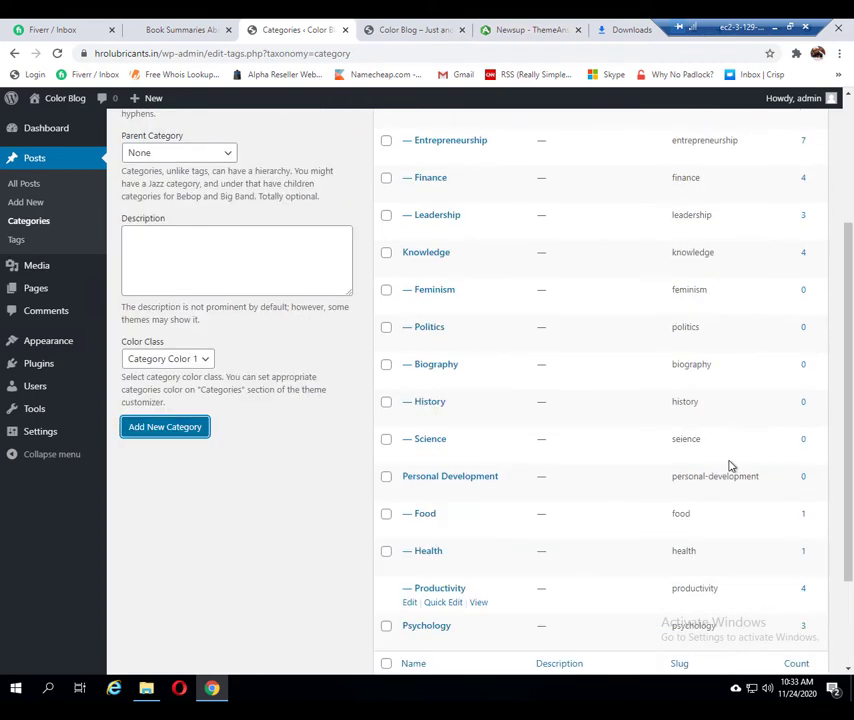
Compare the reworked category list with the navigation menu on the Two Minute Books site and return to the category list.
scroll(494, 257, "up", 1)
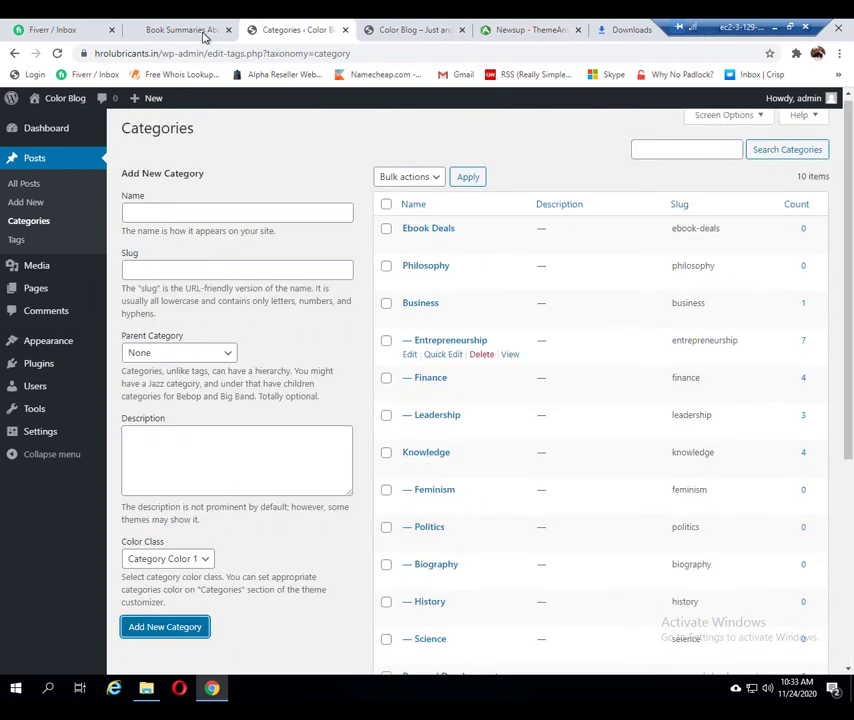
left_click(180, 29)
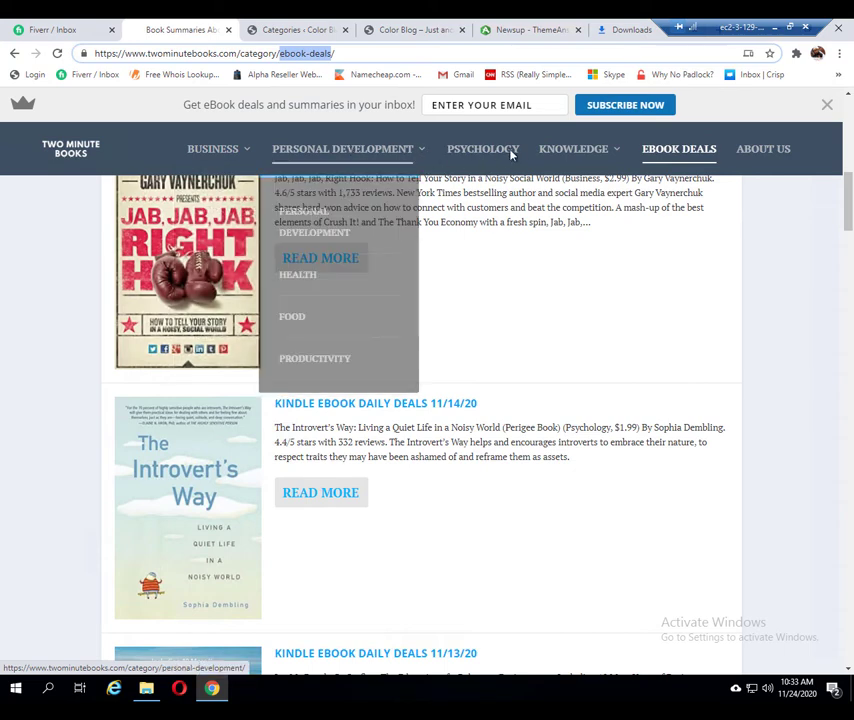
mouse_move(583, 155)
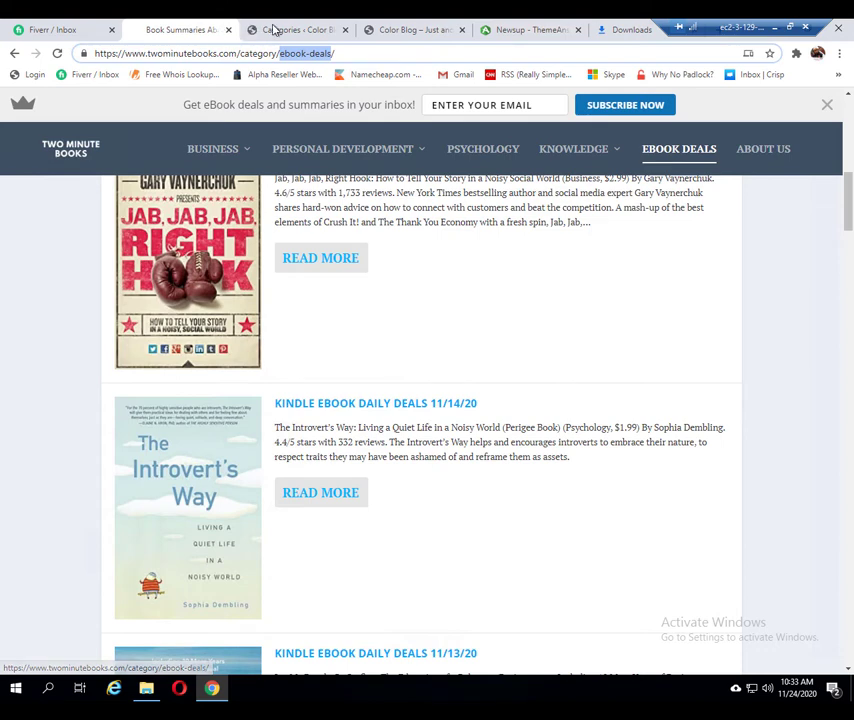
left_click(282, 29)
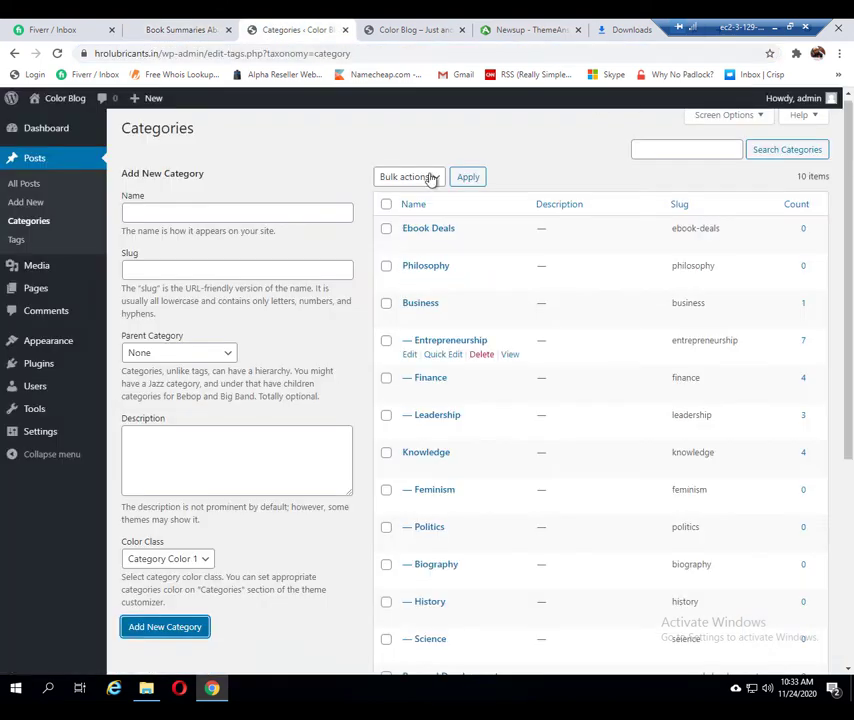
Examine the current navigation menu items on the Color Blog front page and return to the WordPress category list.
left_click(400, 29)
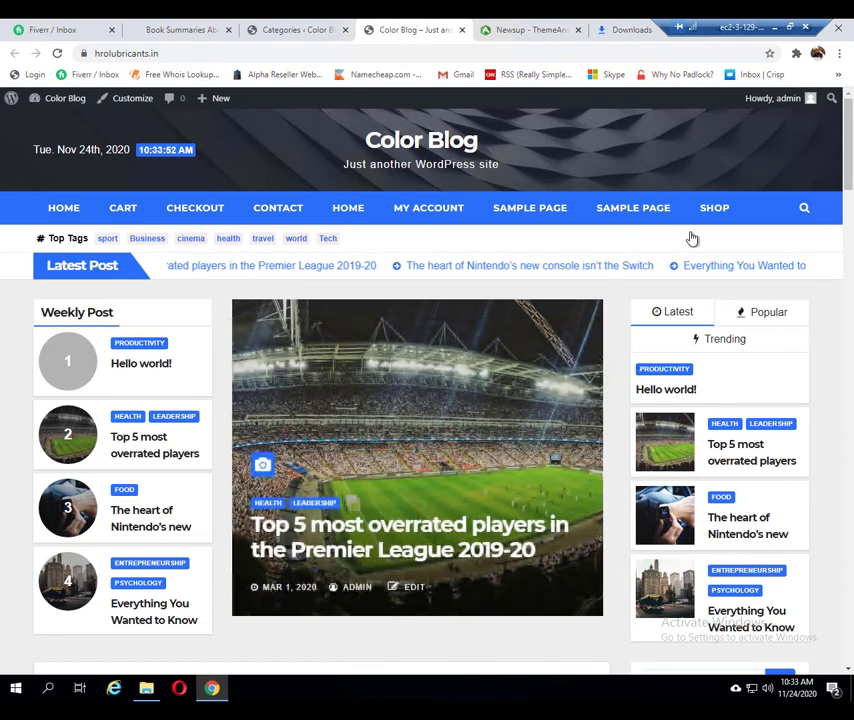
key("Tab")
key("Tab")
key("Tab")
key("Tab")
key("Tab")
key("Tab")
key("Tab")
key("Tab")
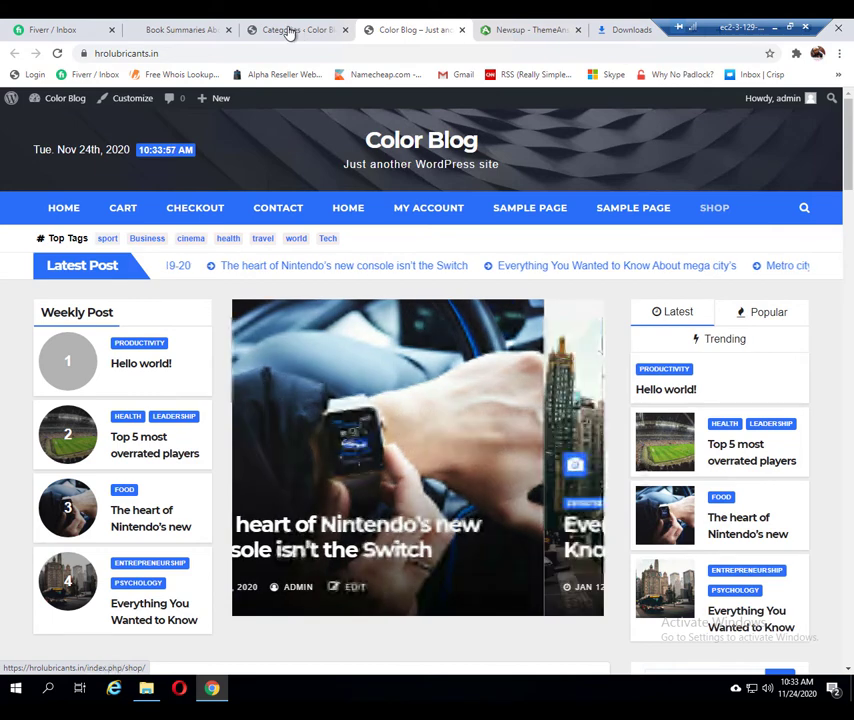
key("ctrl+shift+Tab")
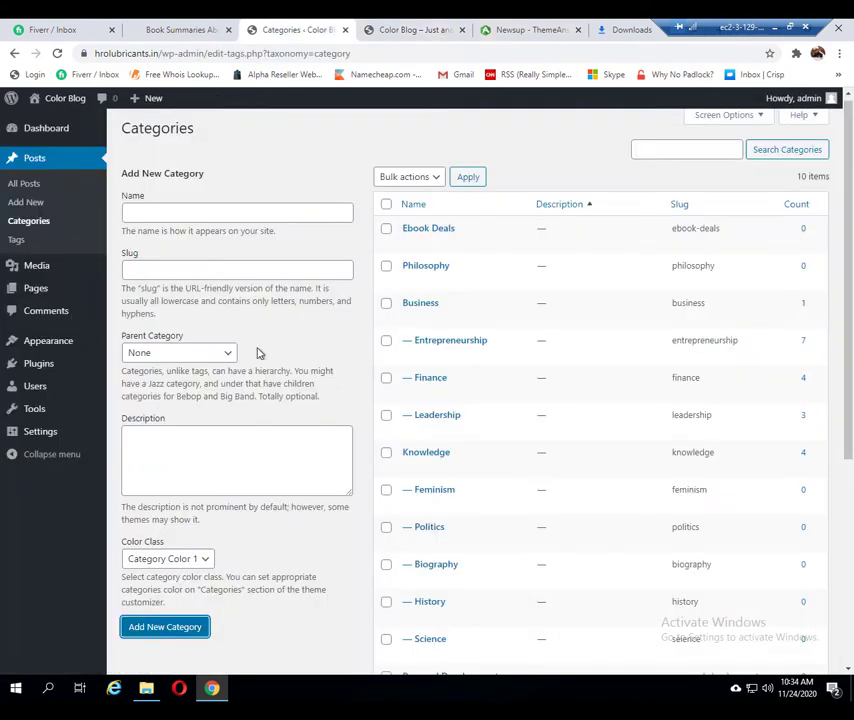
Load the existing Primary menu in the WordPress menu editor and permanently delete it.
mouse_move(44, 345)
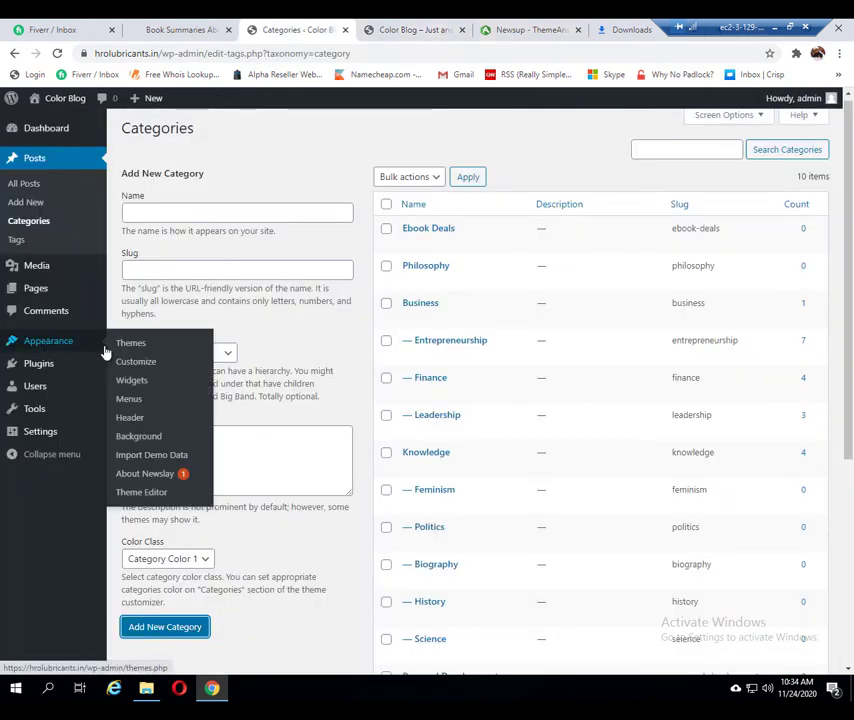
left_click(130, 400)
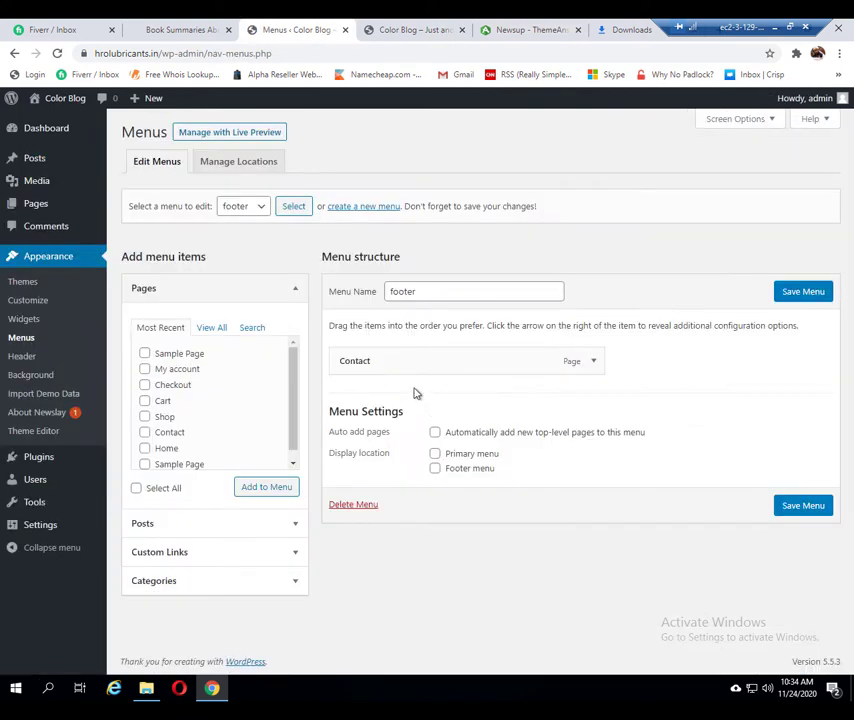
left_click(250, 214)
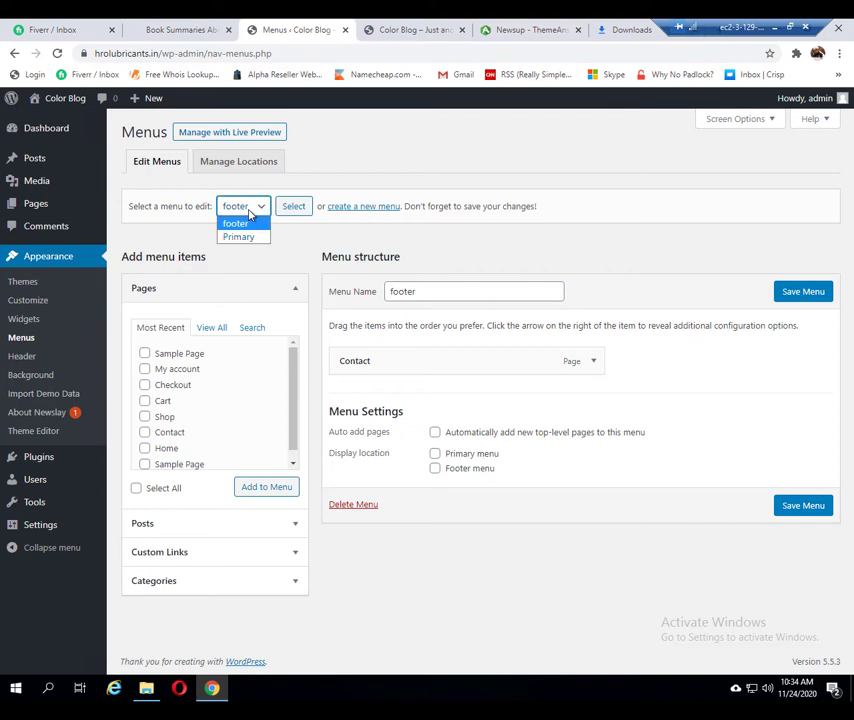
left_click(245, 238)
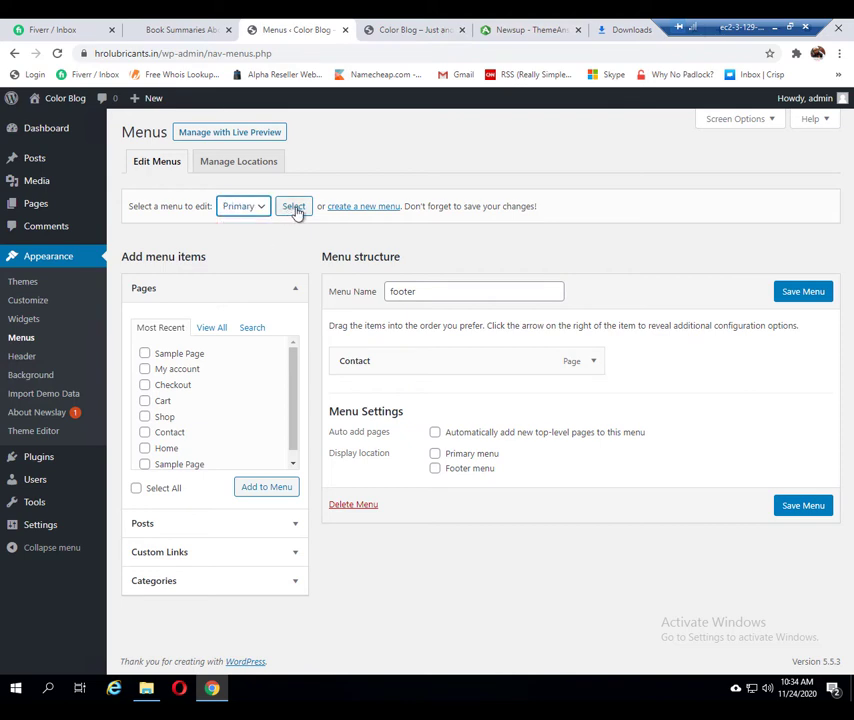
left_click(286, 212)
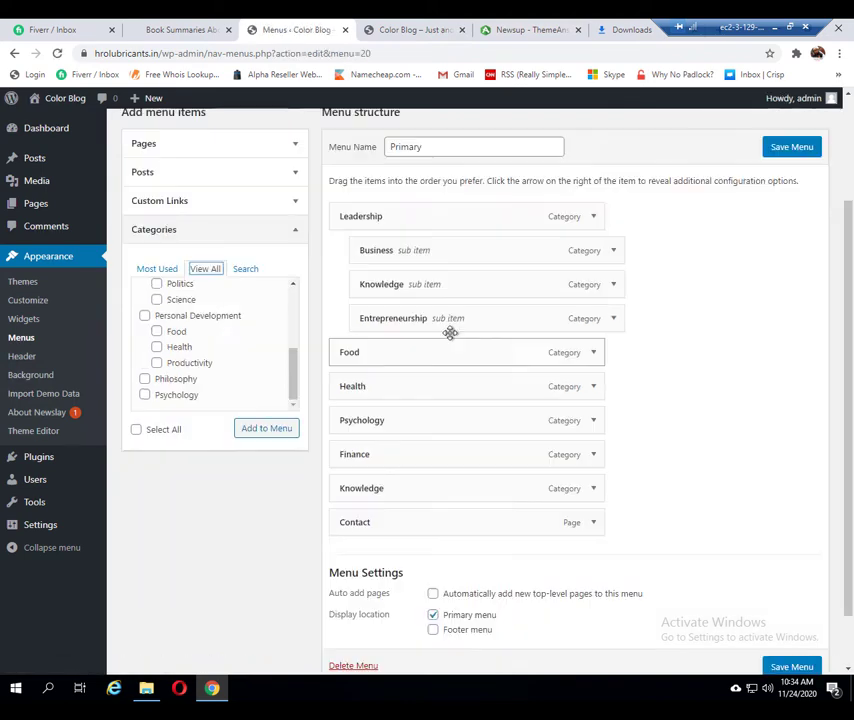
scroll(720, 400, "down", 3)
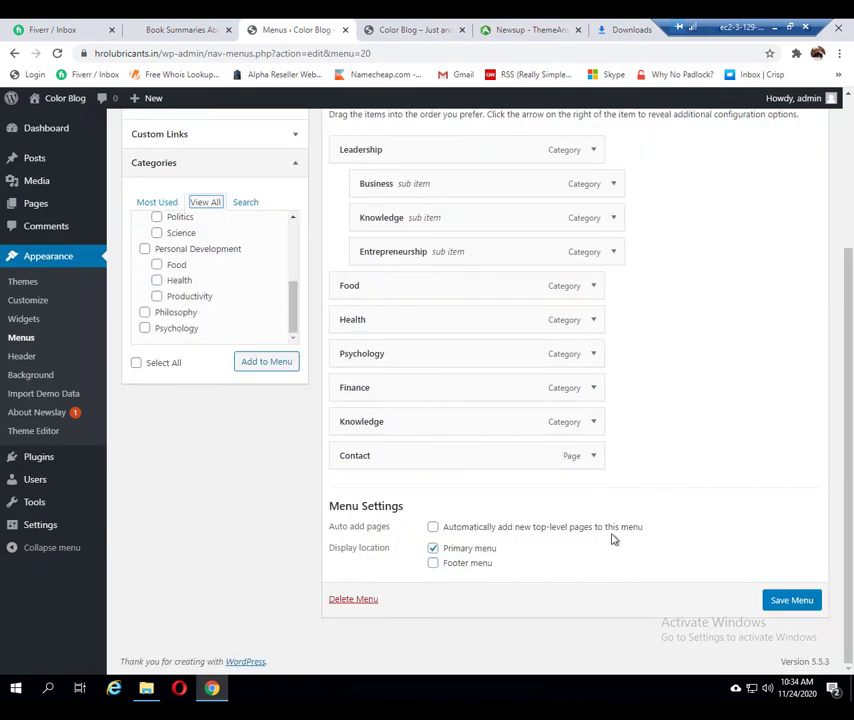
left_click(362, 602)
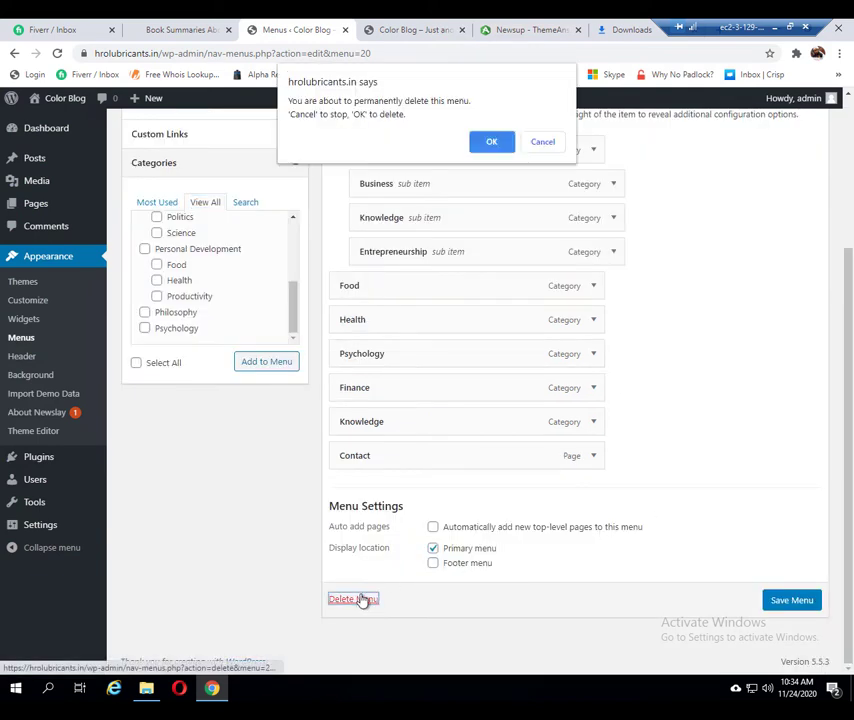
left_click(495, 143)
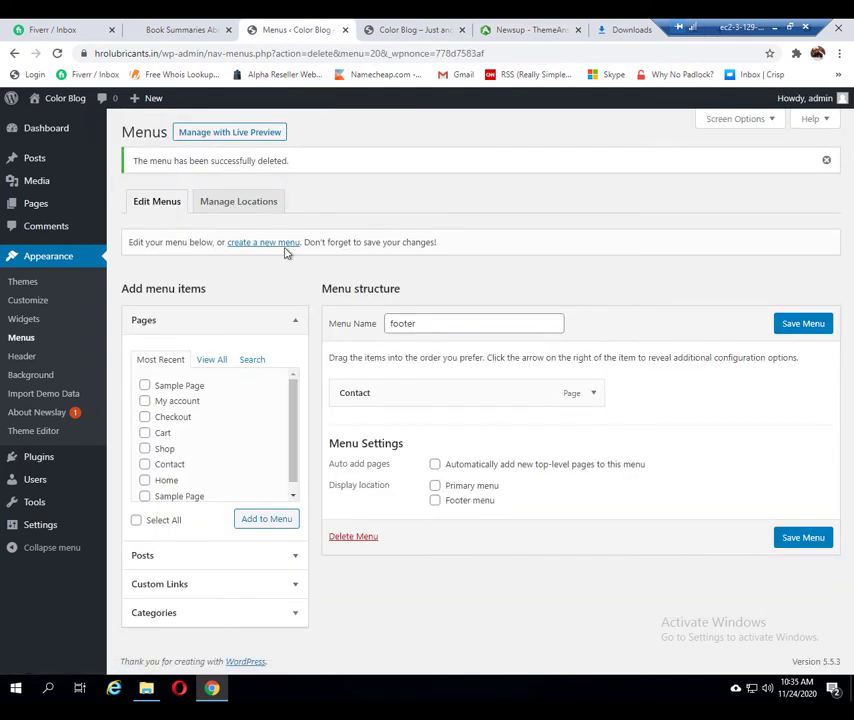
Create a new navigation menu named "Primary Menu".
left_click(279, 243)
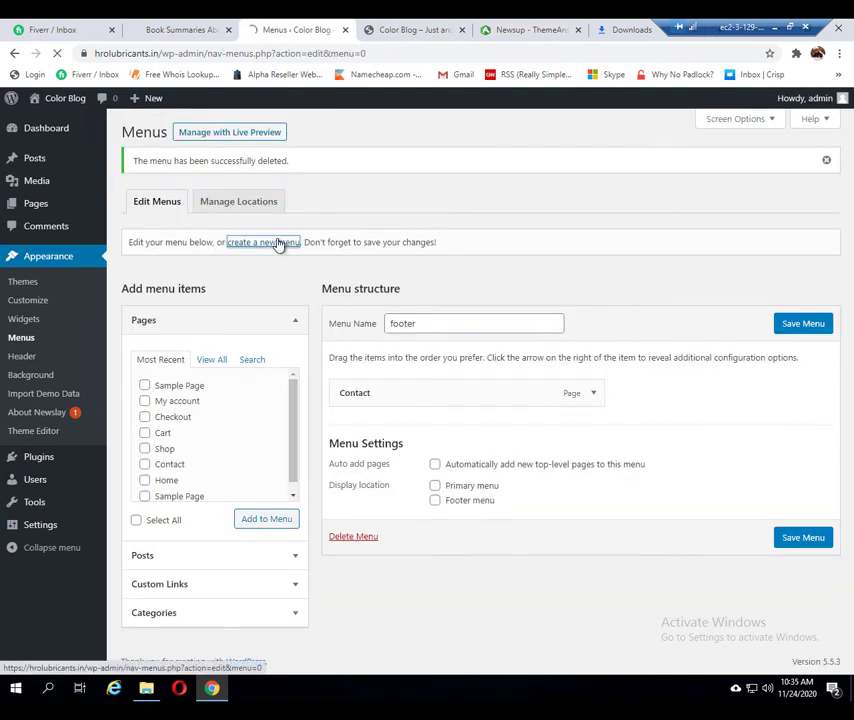
left_click(467, 281)
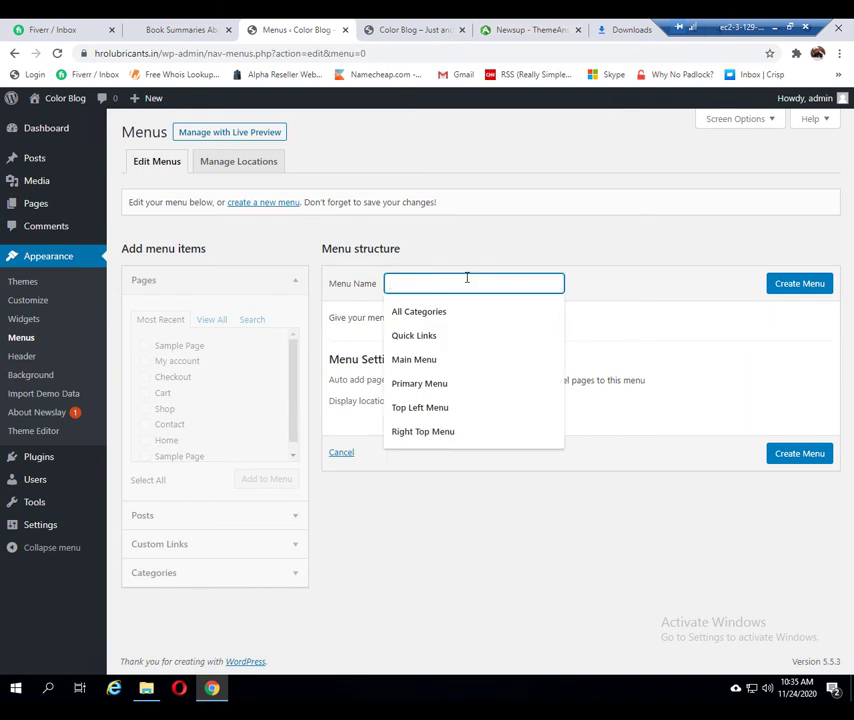
type("Primary Menu")
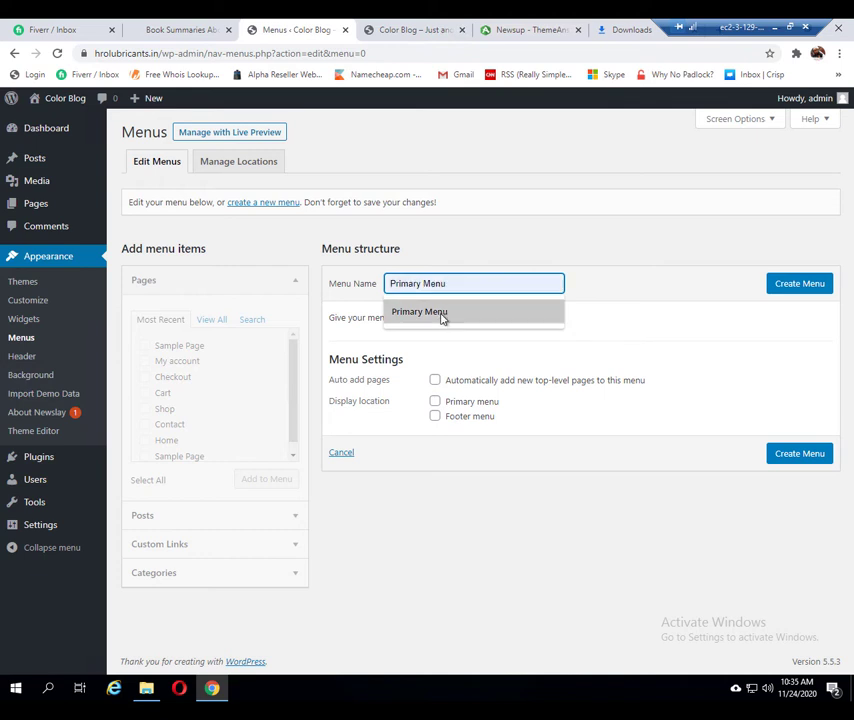
left_click(445, 312)
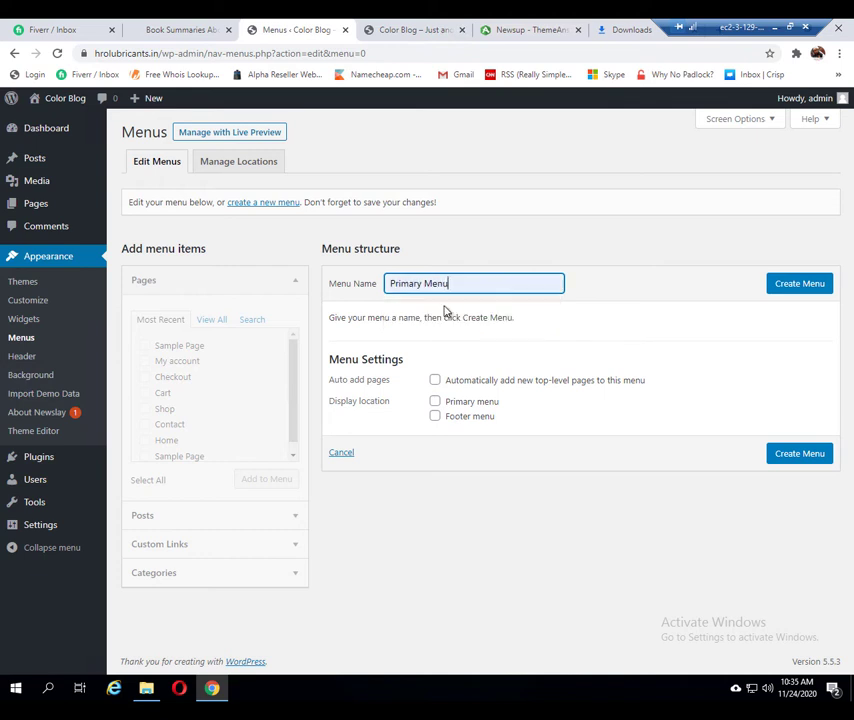
left_click(803, 288)
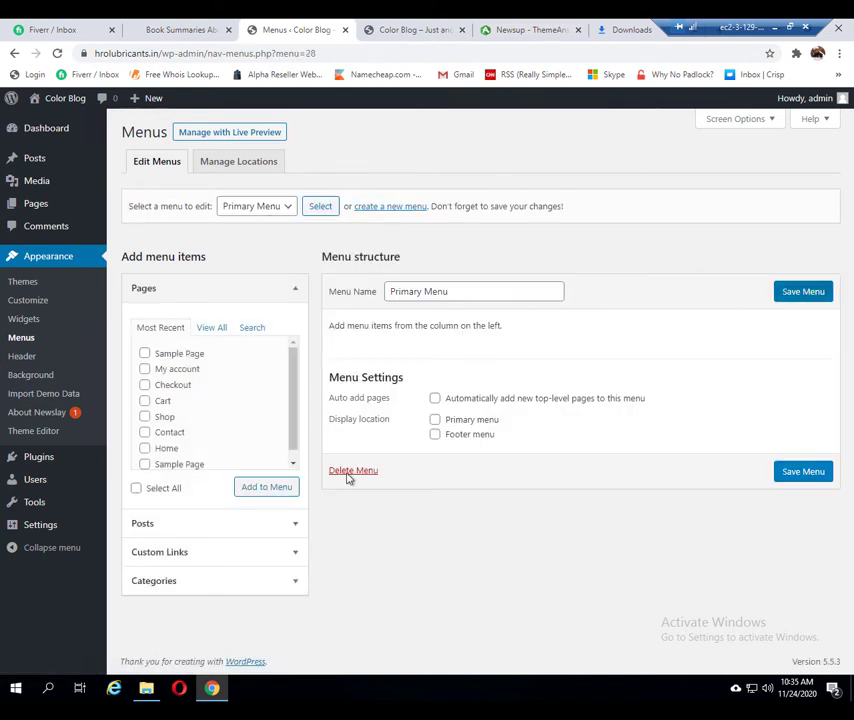
Add all of the most used categories to Primary Menu.
left_click(288, 581)
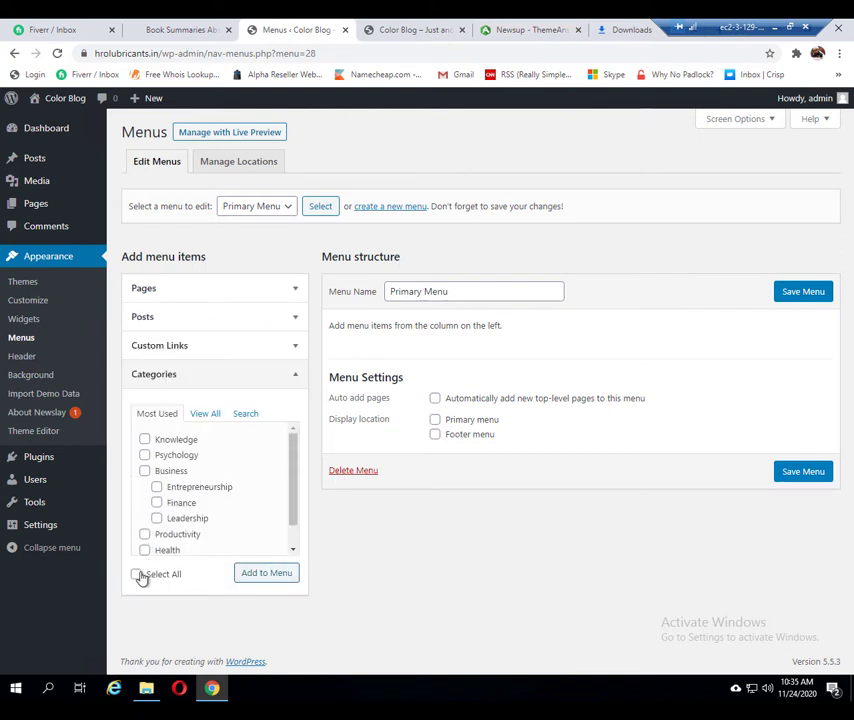
left_click(137, 574)
left_click(249, 575)
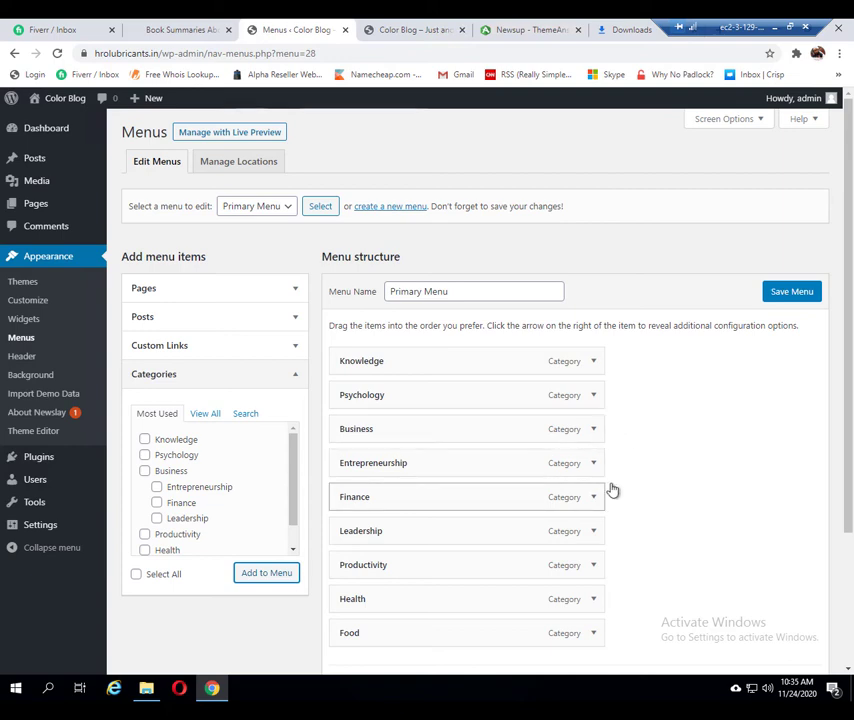
scroll(612, 490, "down", 3)
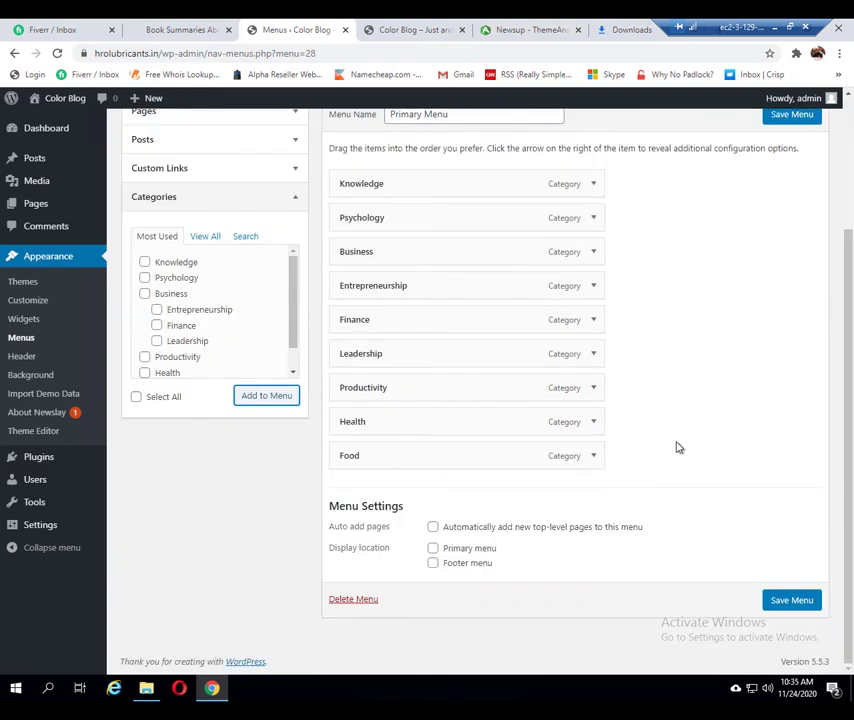
scroll(660, 402, "up", 3)
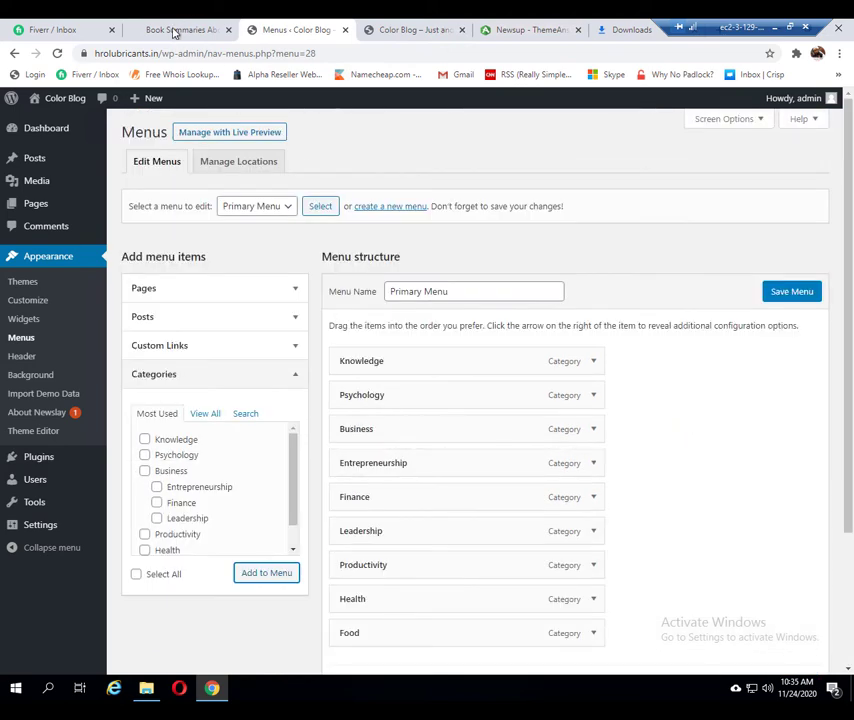
Check the menu order on the Two Minute Books site and move the Business item to the start of Primary Menu.
left_click(172, 31)
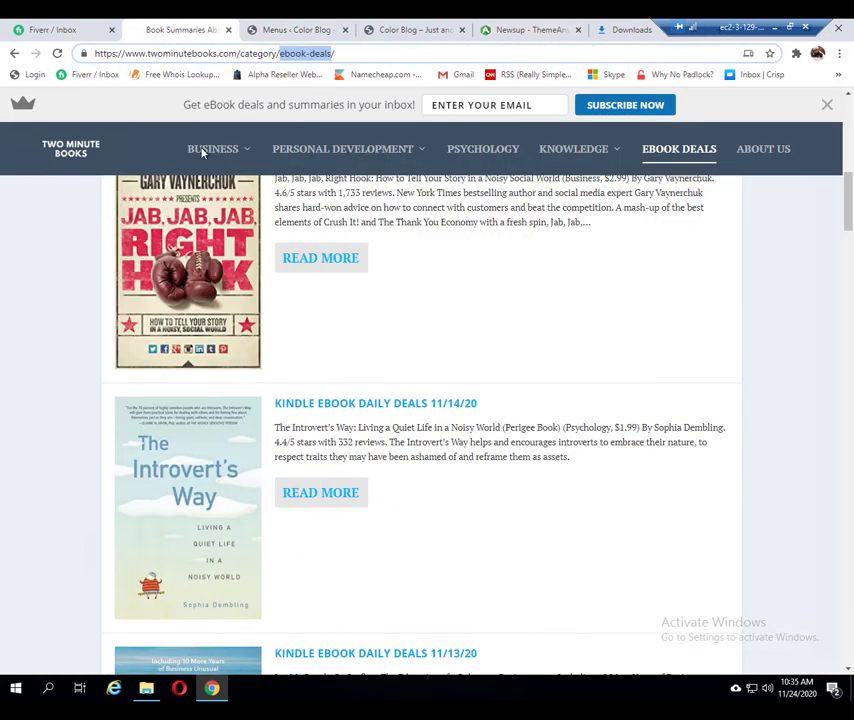
left_click(270, 30)
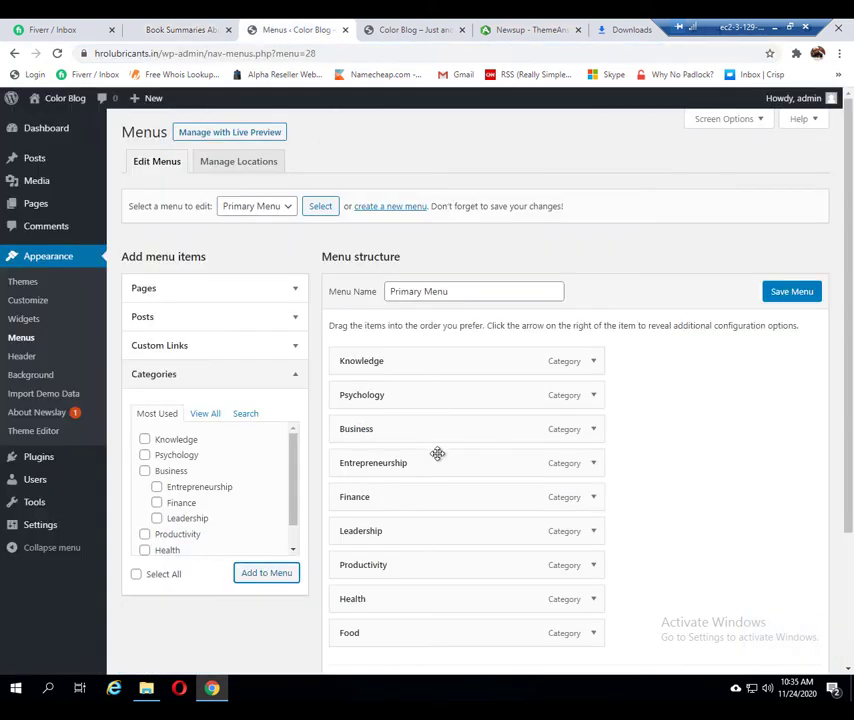
left_click_drag(406, 431, 406, 349)
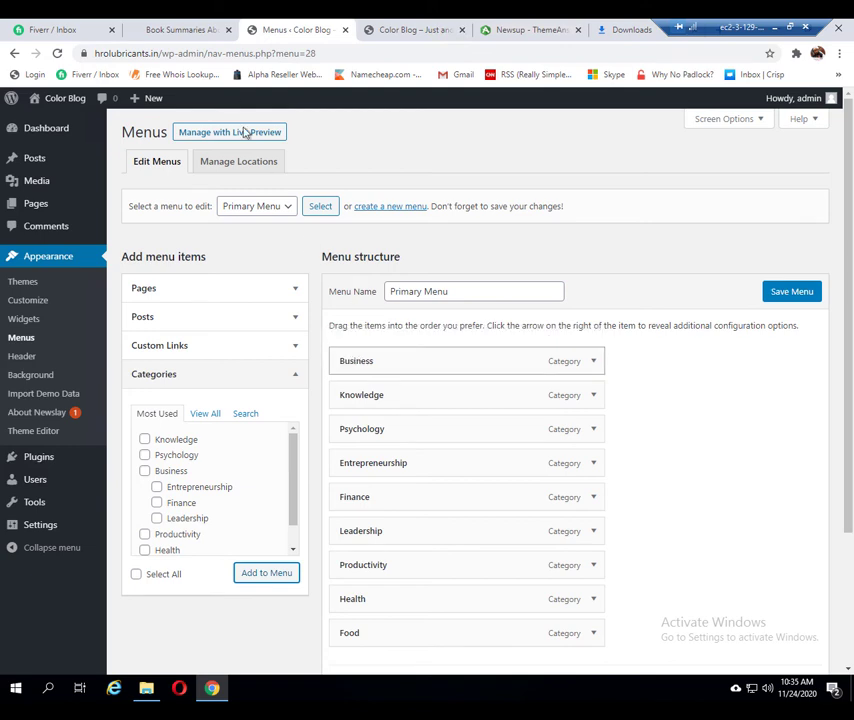
Check the Business submenu on Two Minute Books, then add a second Business category item to Primary Menu directly below the first one.
left_click(185, 32)
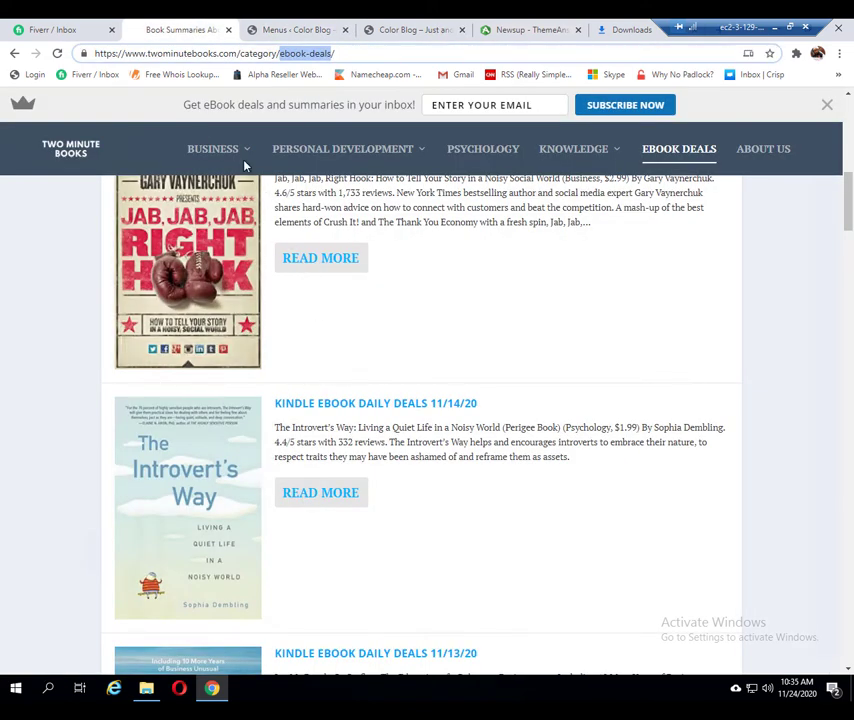
mouse_move(237, 158)
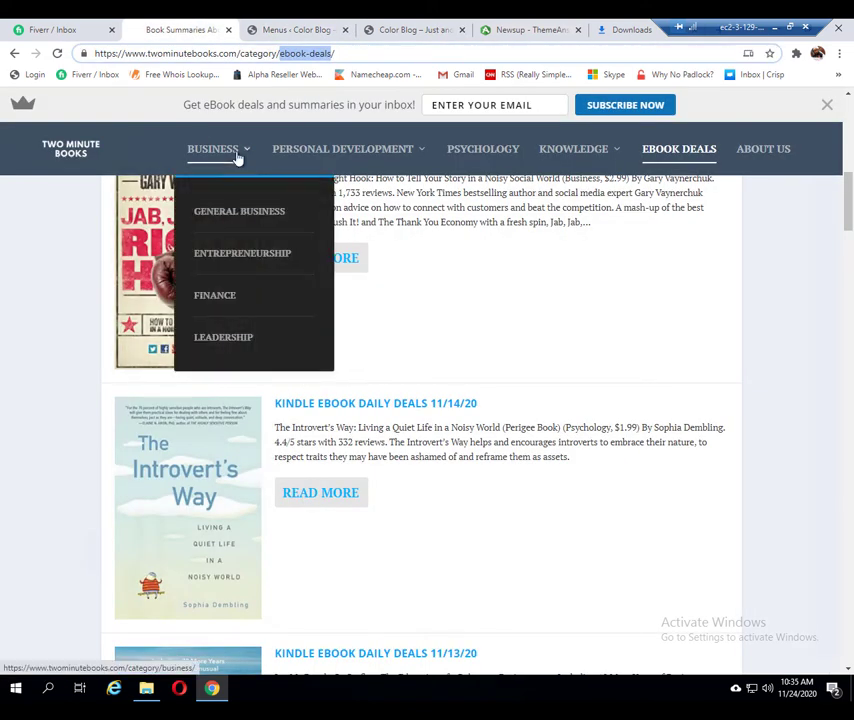
left_click(277, 32)
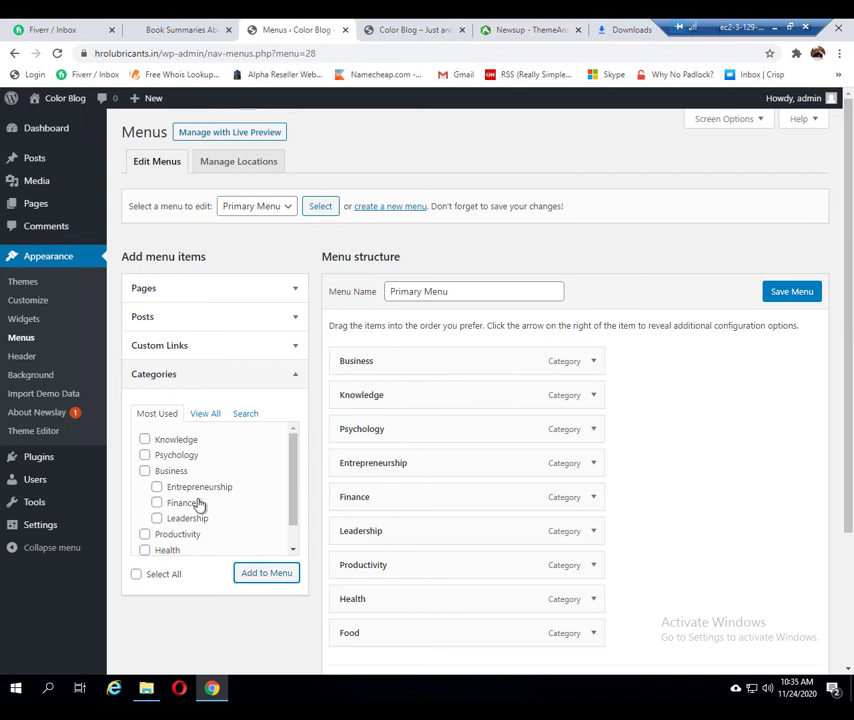
scroll(202, 508, "down", 1)
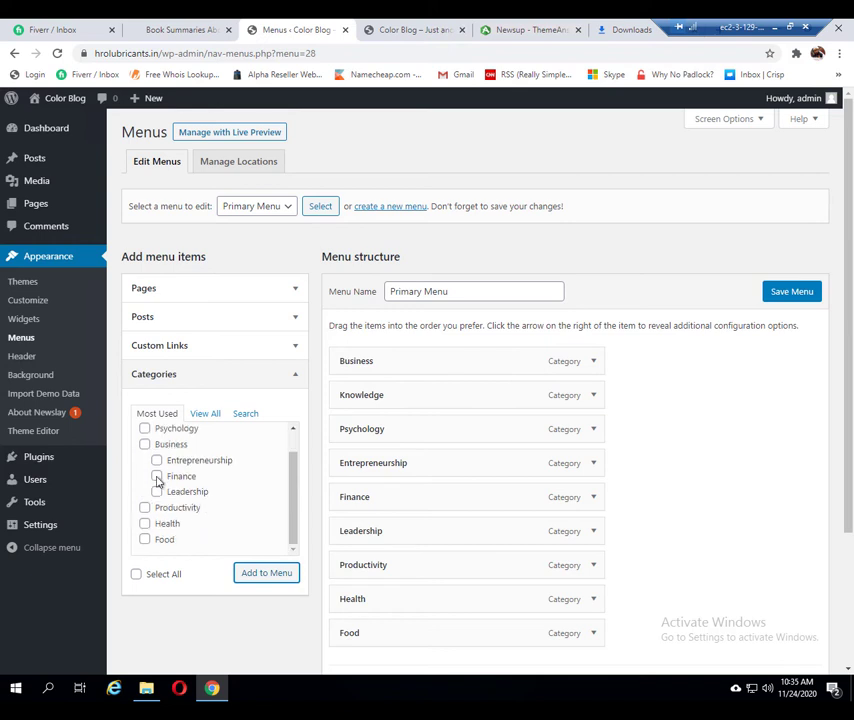
left_click(145, 445)
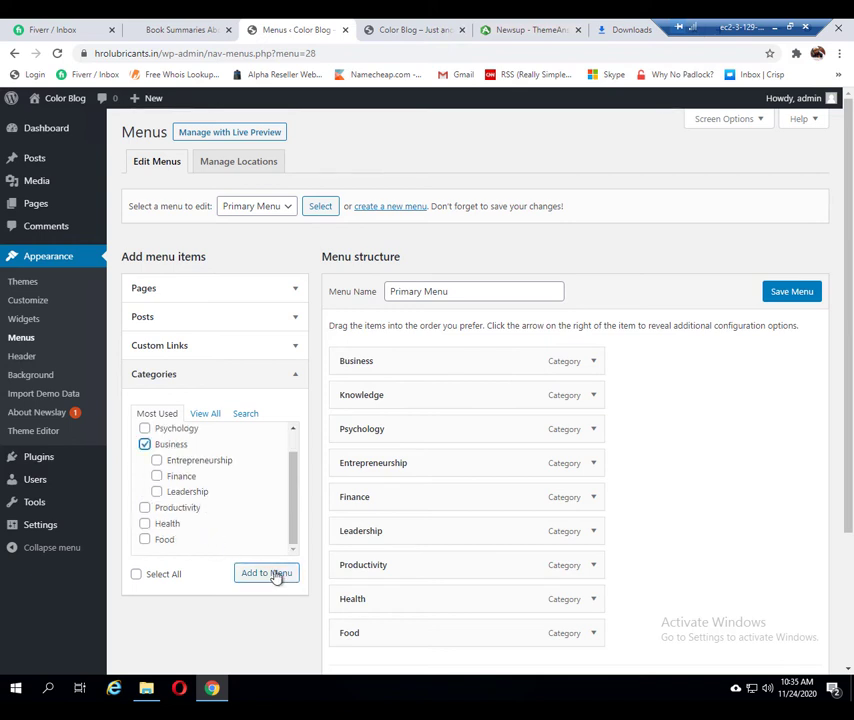
left_click(277, 573)
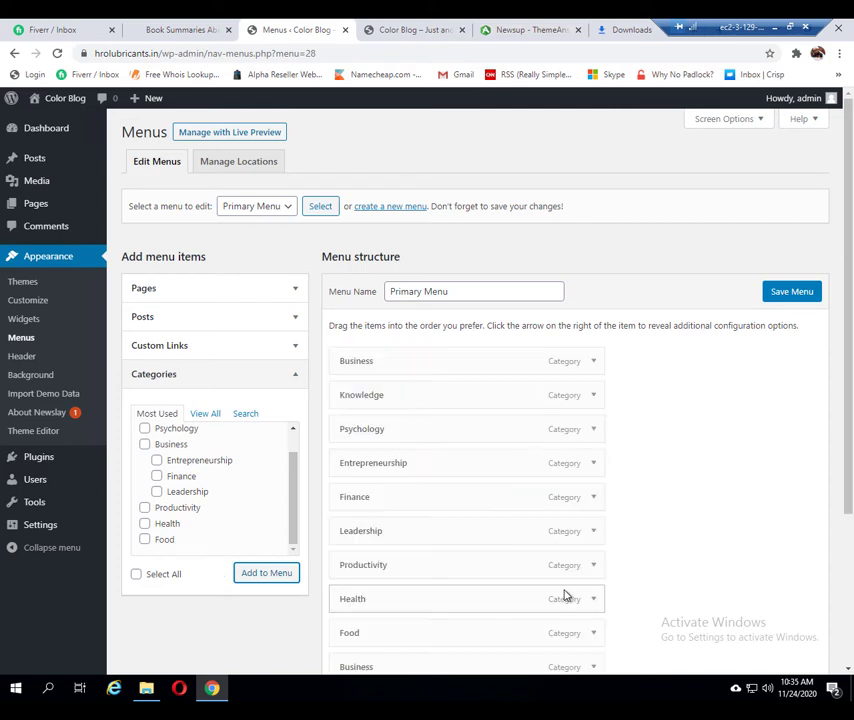
scroll(415, 568, "down", 2)
left_click_drag(404, 545, 427, 261)
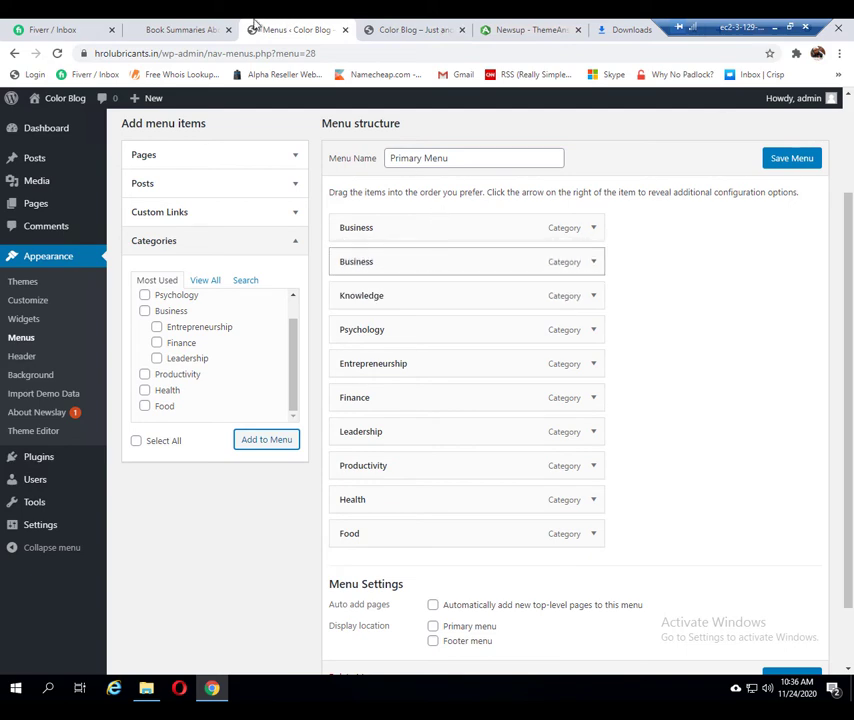
Check the Business submenu on Two Minute Books, then nest the second Business item and Entrepreneurship under the first Business item.
left_click(185, 30)
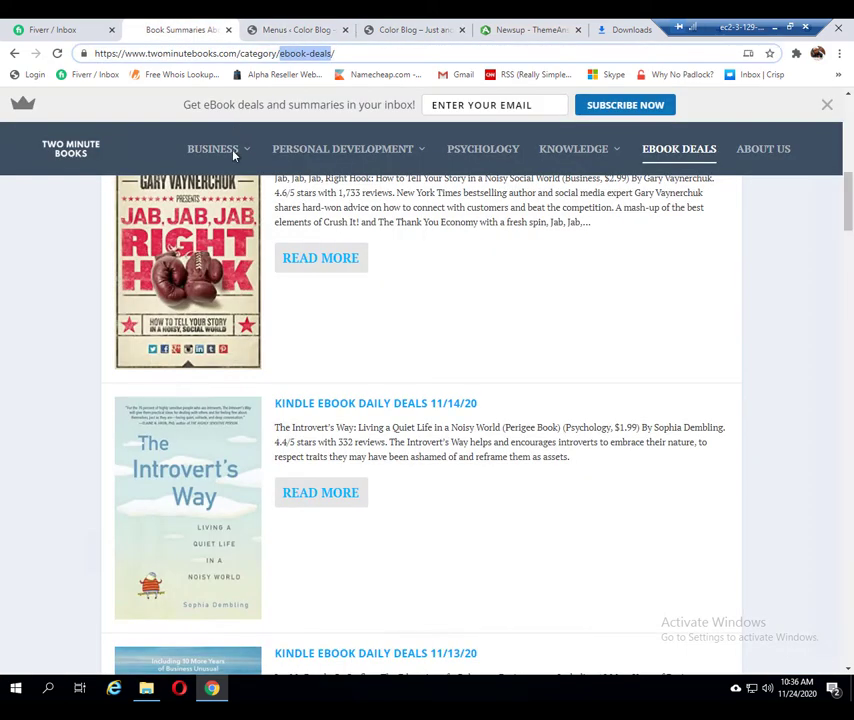
mouse_move(231, 157)
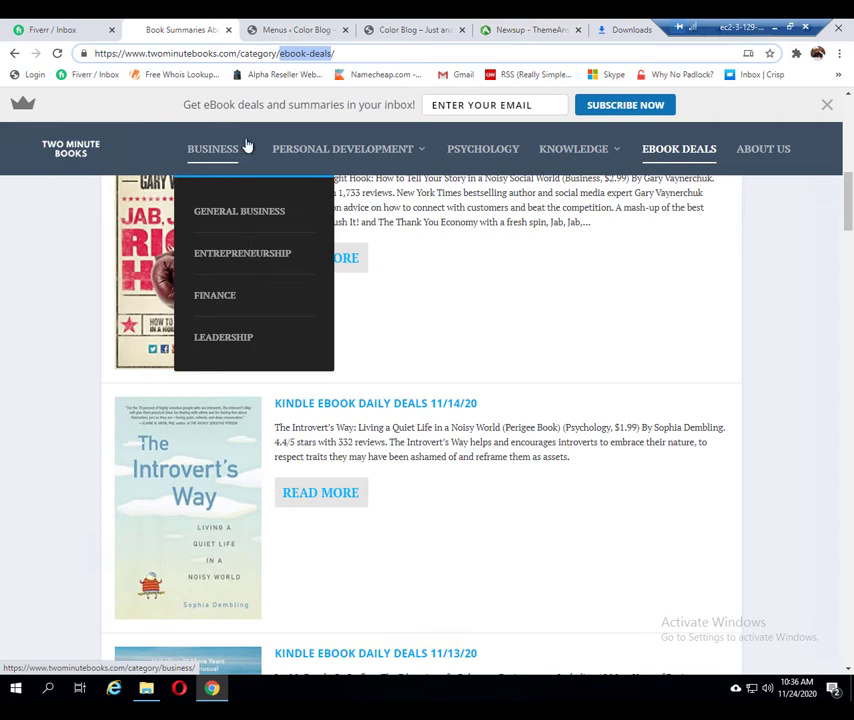
left_click(289, 30)
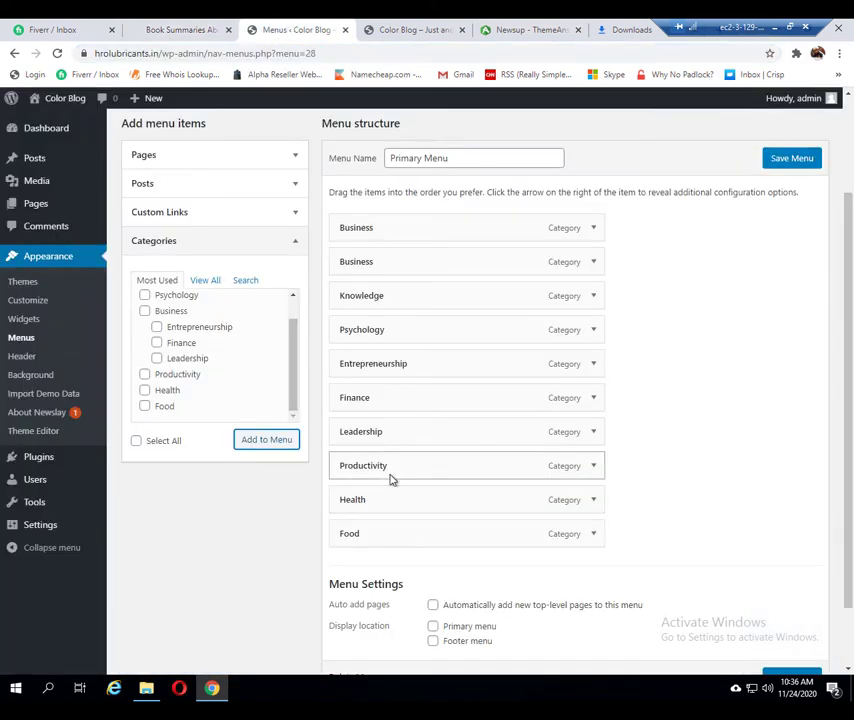
left_click_drag(372, 368, 441, 296)
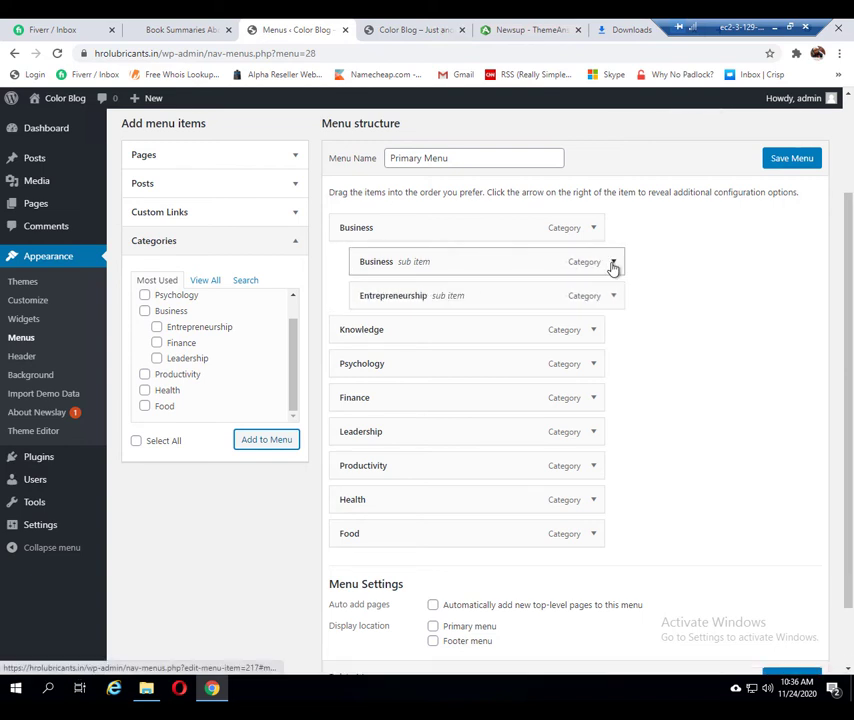
Rename the navigation label of the nested Business item to "General Business".
left_click(613, 263)
left_click_drag(397, 306, 370, 303)
left_click(368, 304)
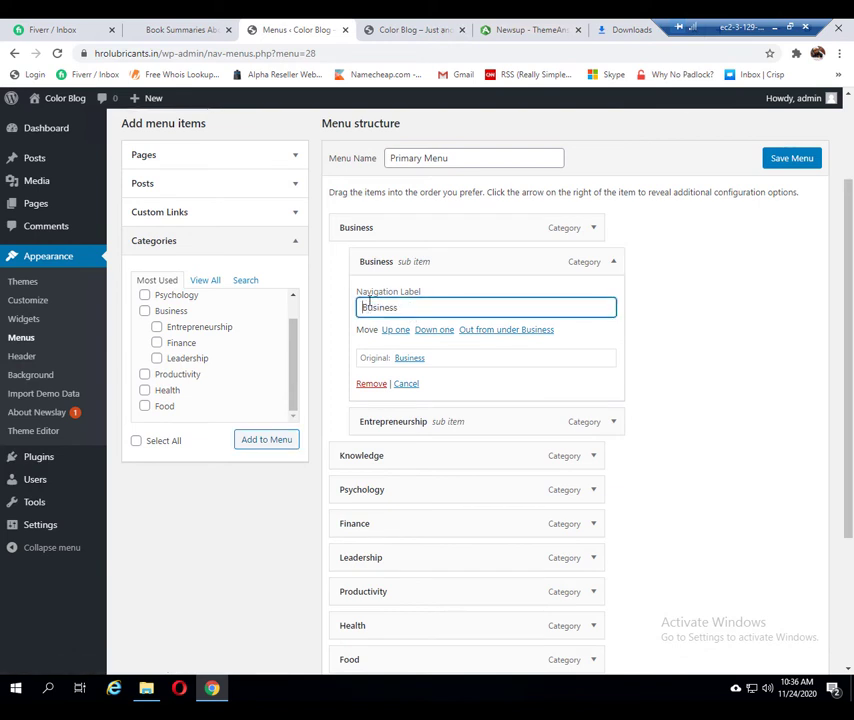
type("General")
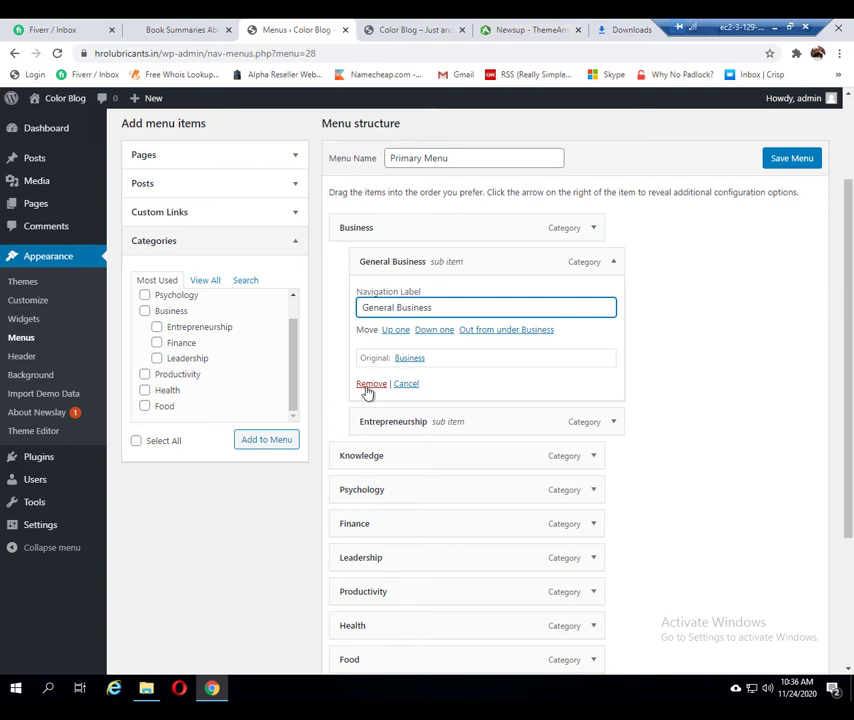
left_click(613, 262)
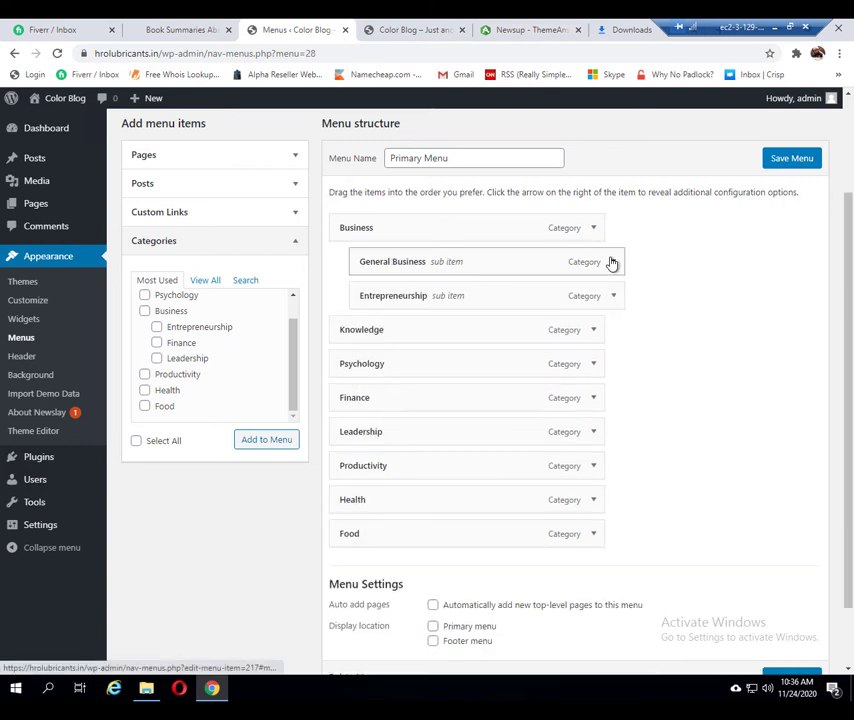
Check the Business submenu on Two Minute Books, then nest Finance under Business directly below Entrepreneurship.
left_click(181, 31)
mouse_move(238, 152)
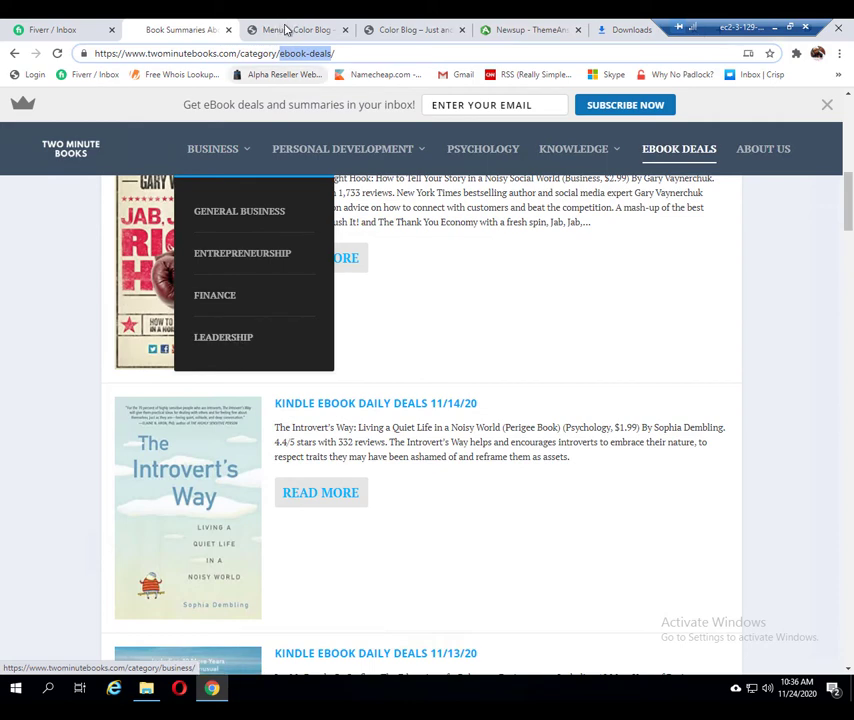
left_click(286, 30)
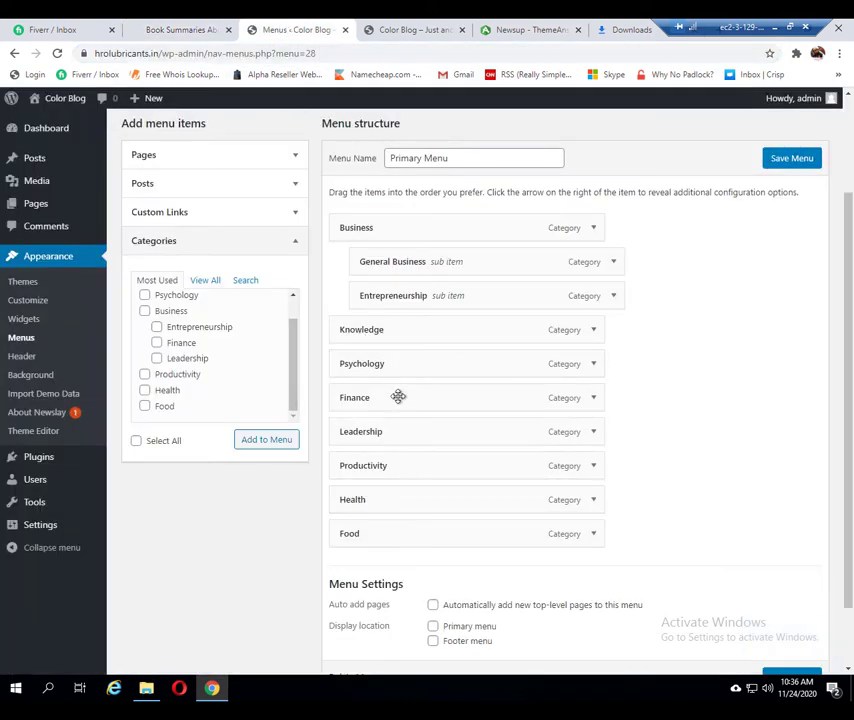
left_click_drag(398, 395, 414, 333)
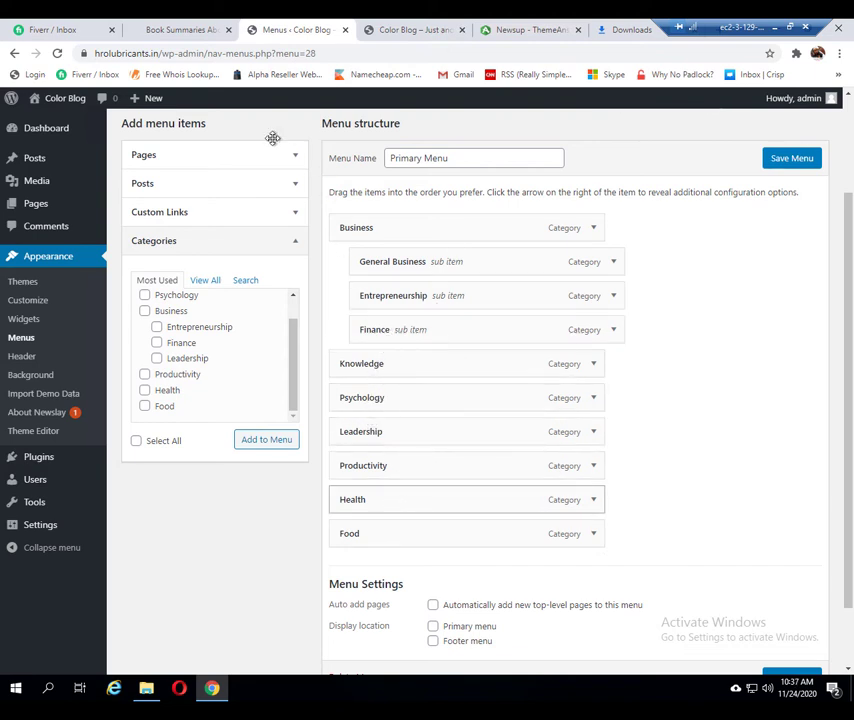
Check the top-level items on Two Minute Books, then add the Ebook Deals category to the end of Primary Menu.
left_click(189, 33)
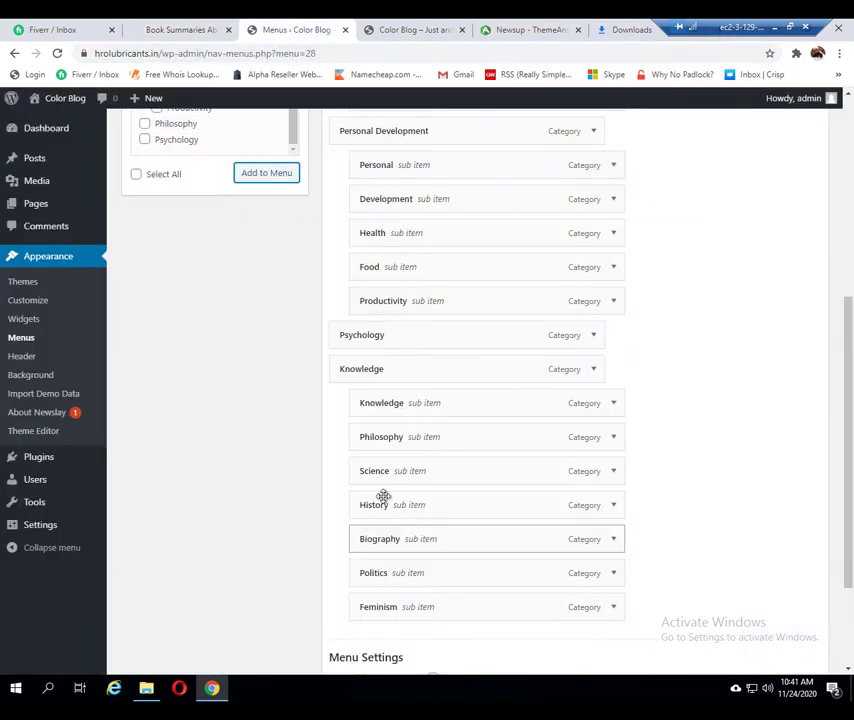
left_click(162, 33)
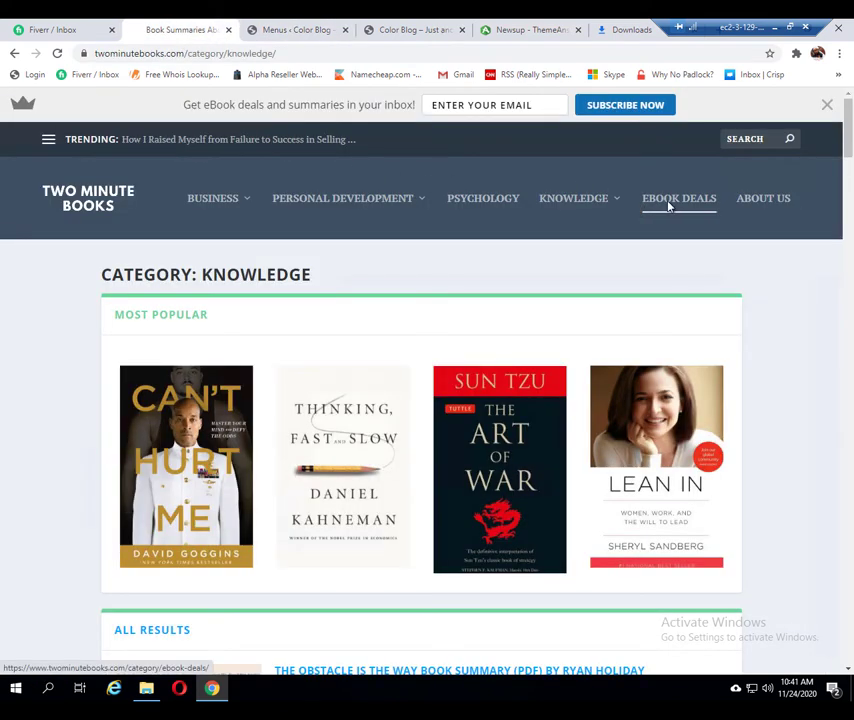
left_click(303, 31)
scroll(467, 423, "down", 1)
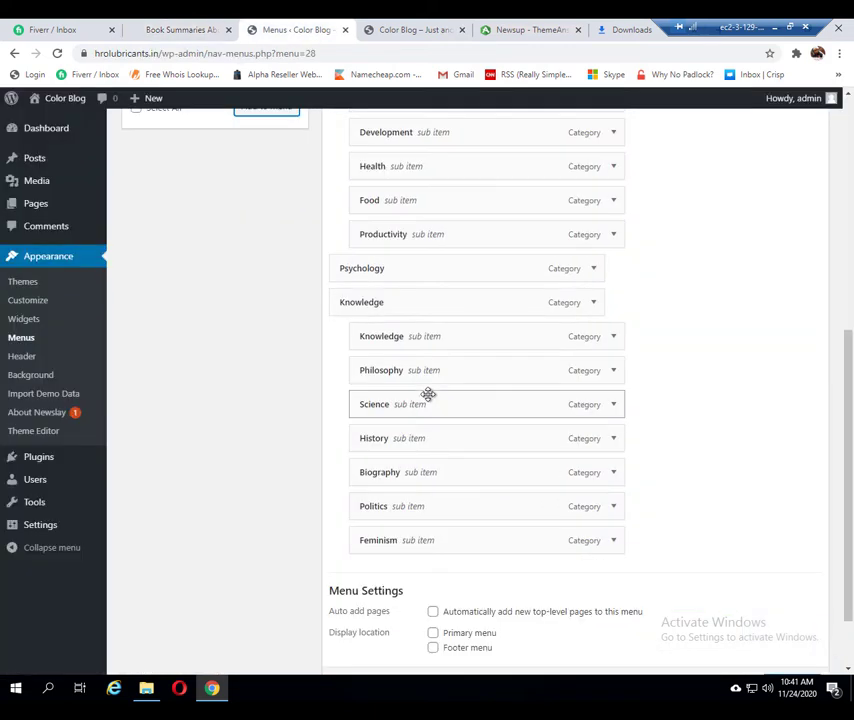
scroll(250, 299, "up", 2)
scroll(236, 233, "up", 2)
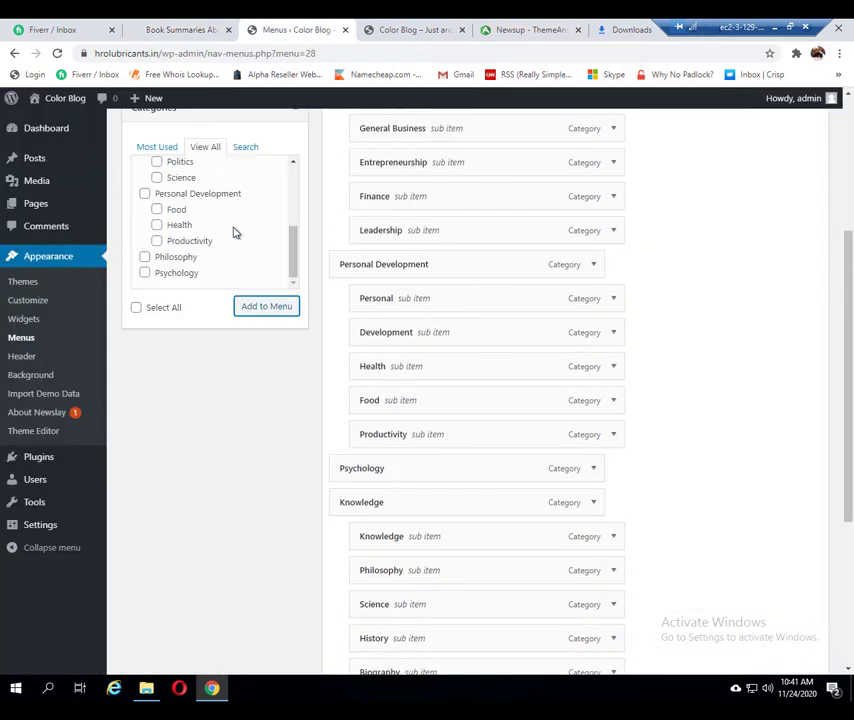
scroll(214, 278, "up", 5)
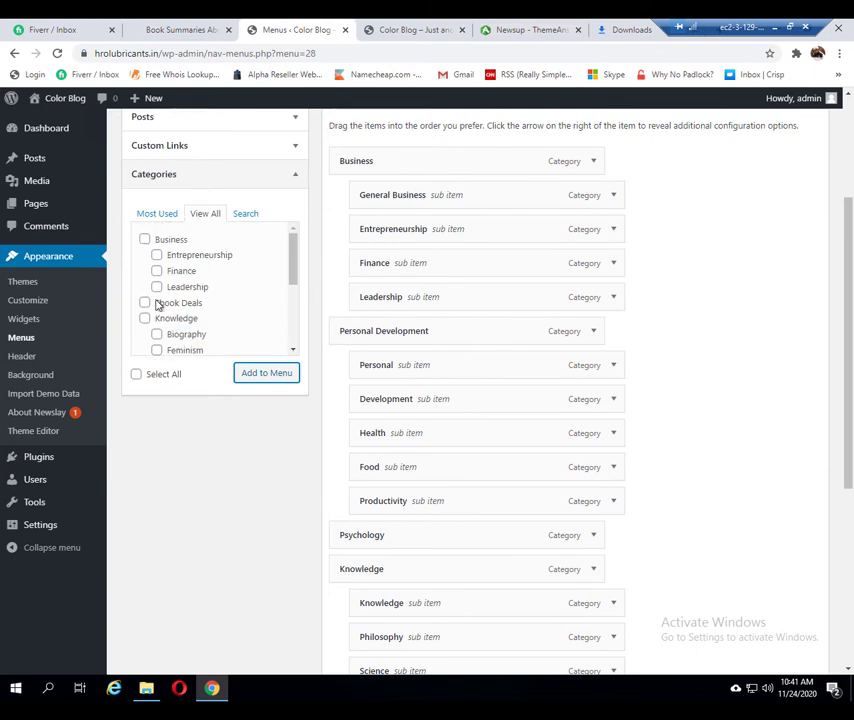
left_click(269, 371)
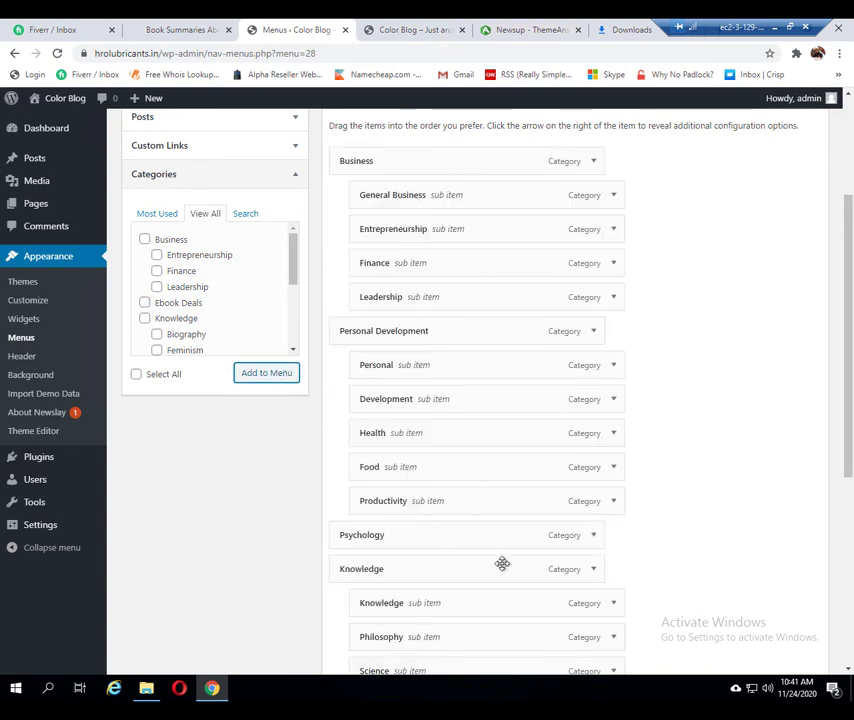
Assign the menu to the Primary menu display location and save it.
scroll(503, 564, "down", 3)
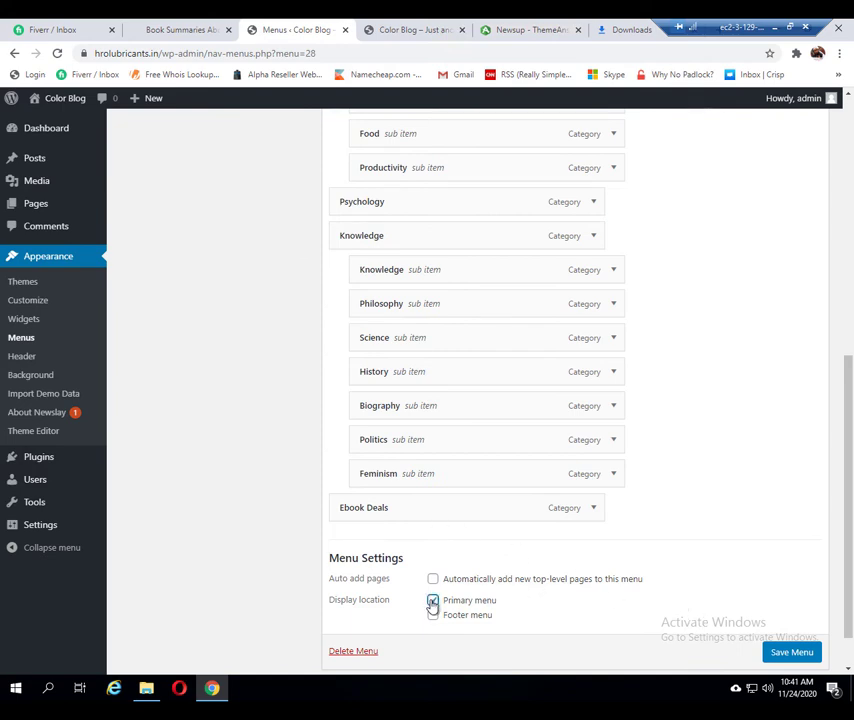
scroll(619, 450, "up", 5)
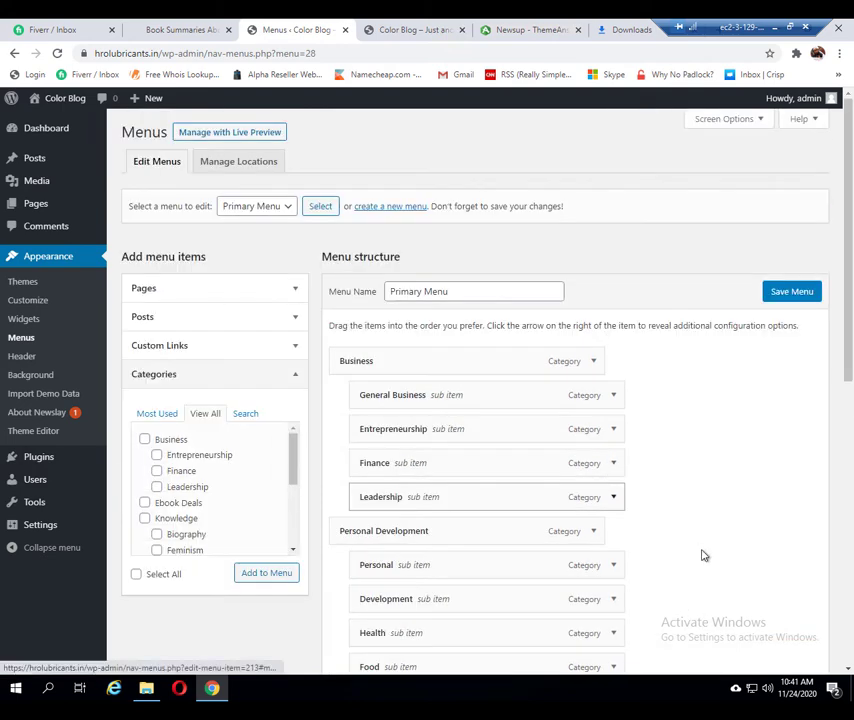
scroll(740, 640, "down", 2)
scroll(752, 630, "down", 3)
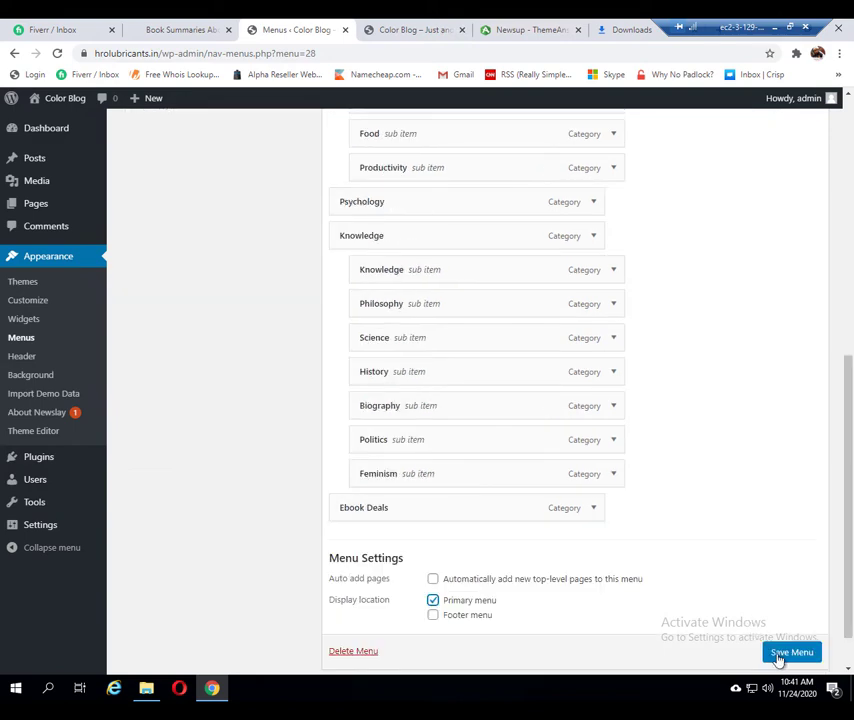
left_click(778, 656)
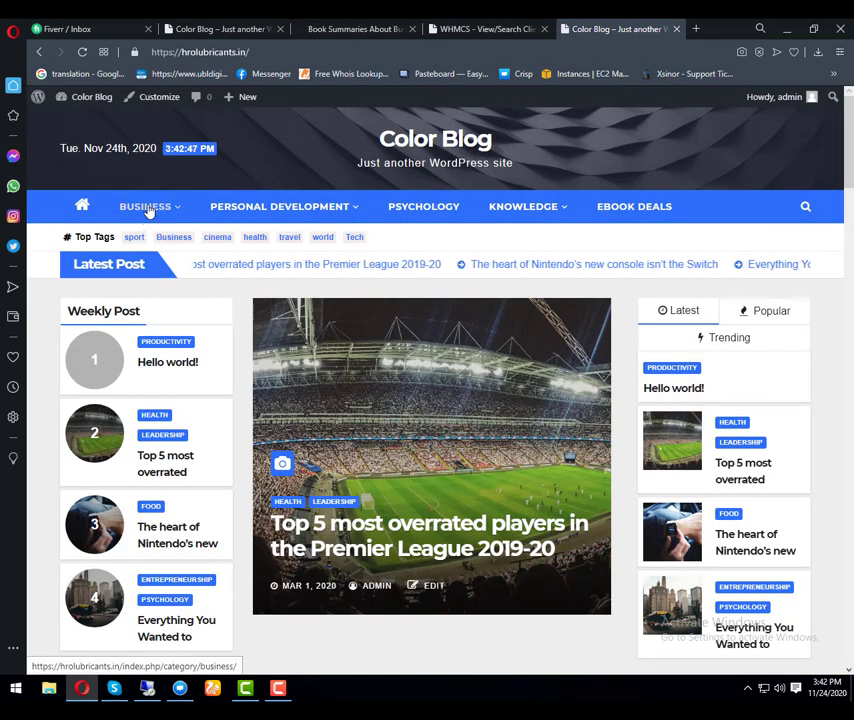
Compare the Color Blog navigation menu and its submenus with those on the Two Minute Books site.
mouse_move(149, 212)
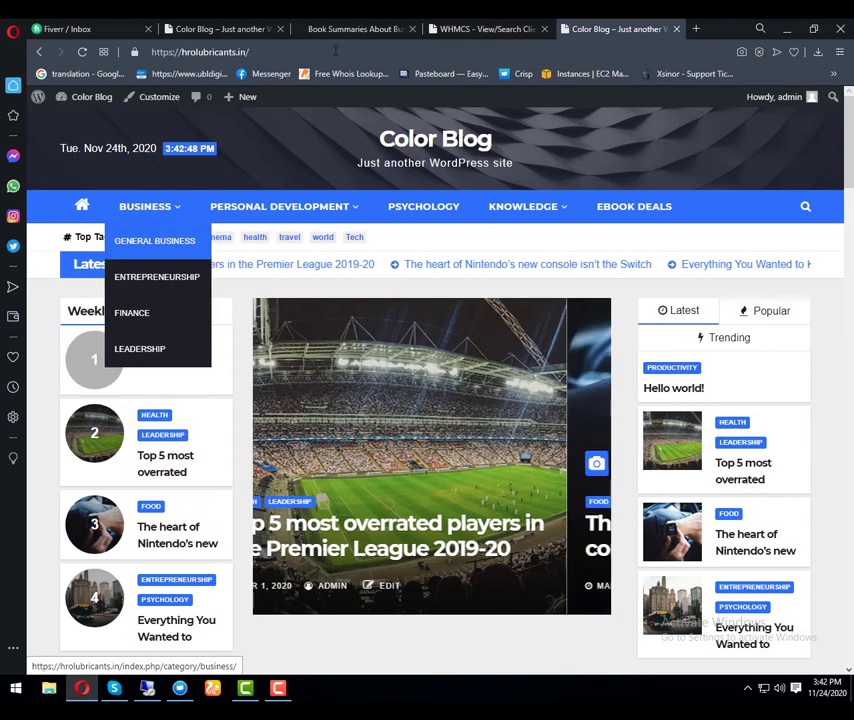
left_click(347, 30)
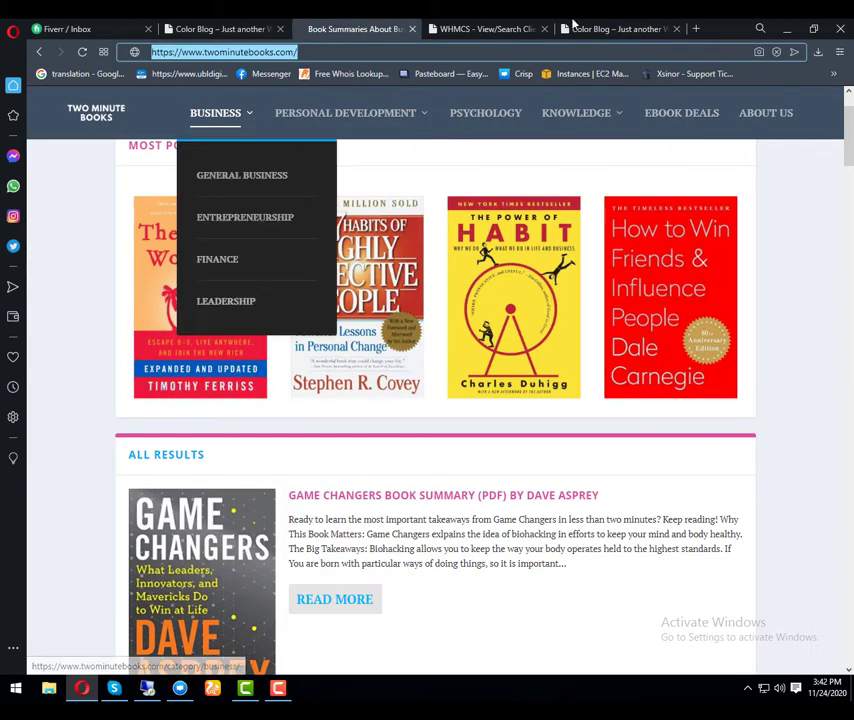
left_click(613, 31)
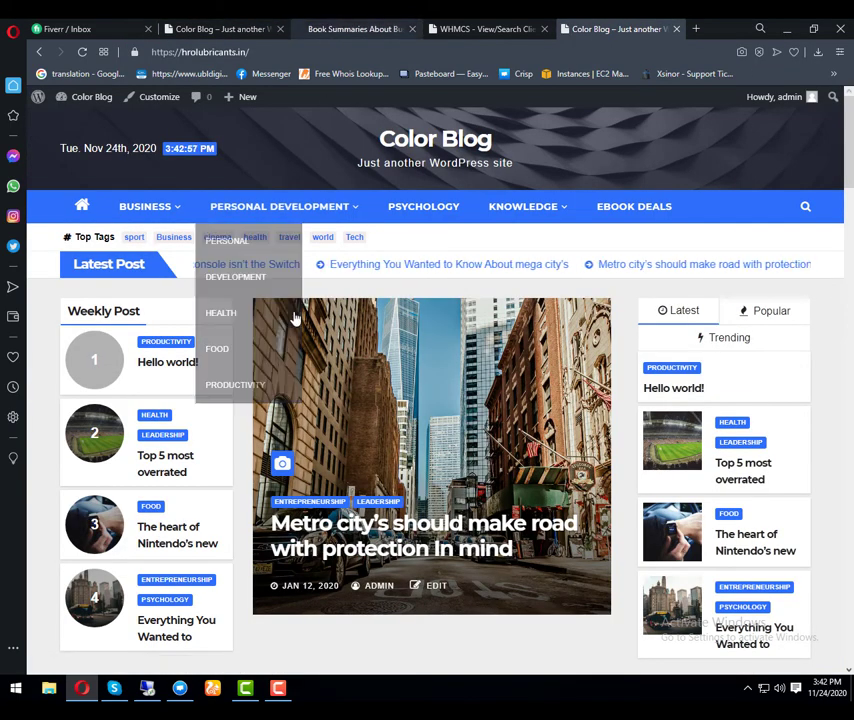
key("ctrl+Tab")
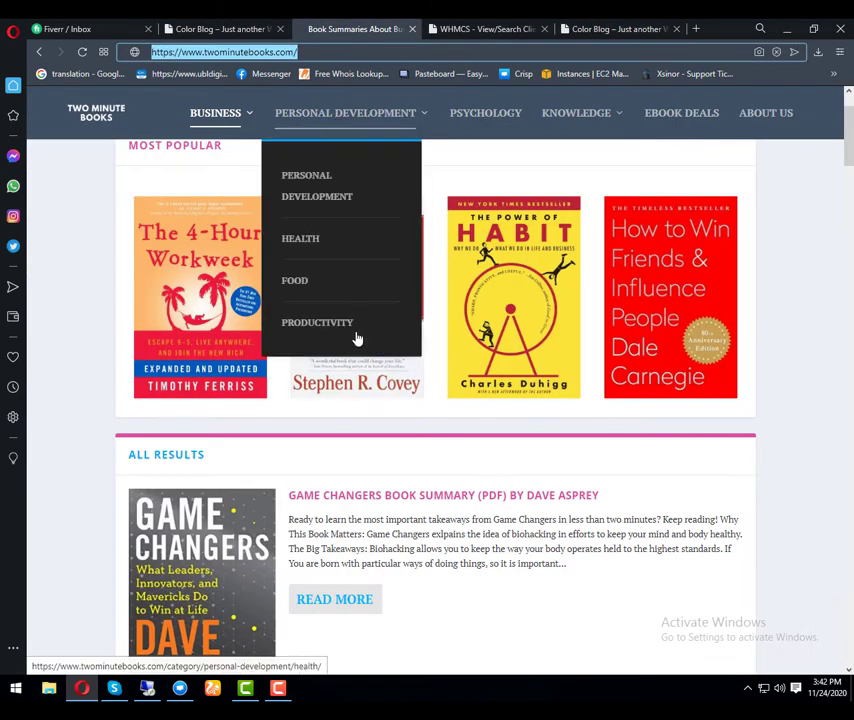
left_click(595, 28)
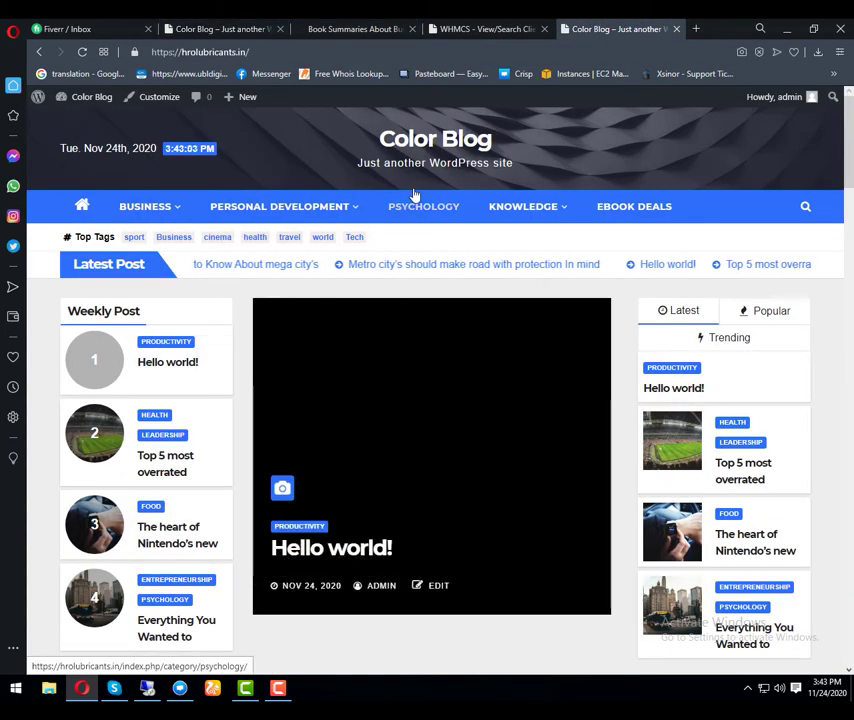
key("ctrl+Tab")
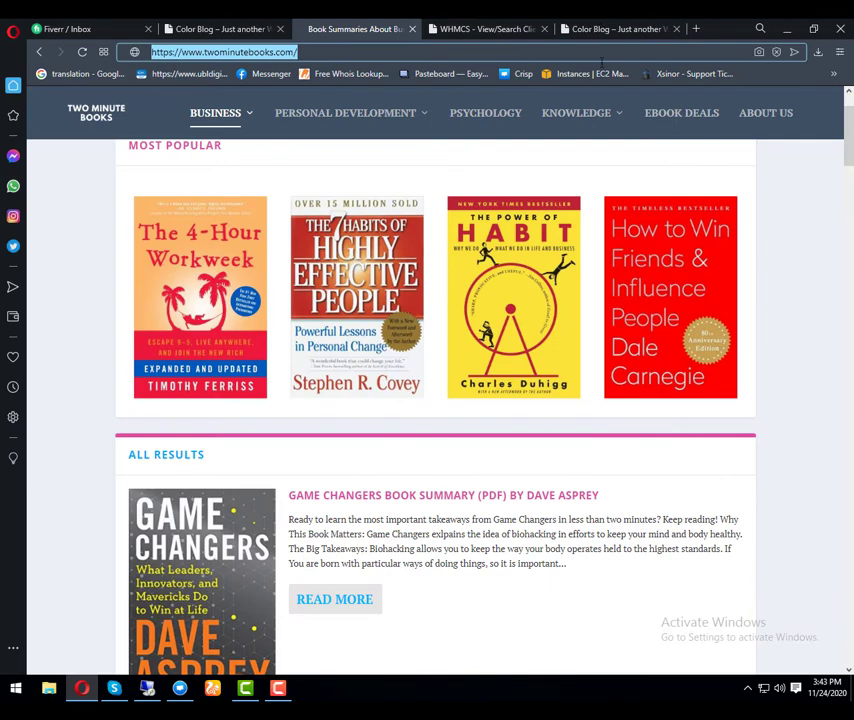
key("ctrl+Tab")
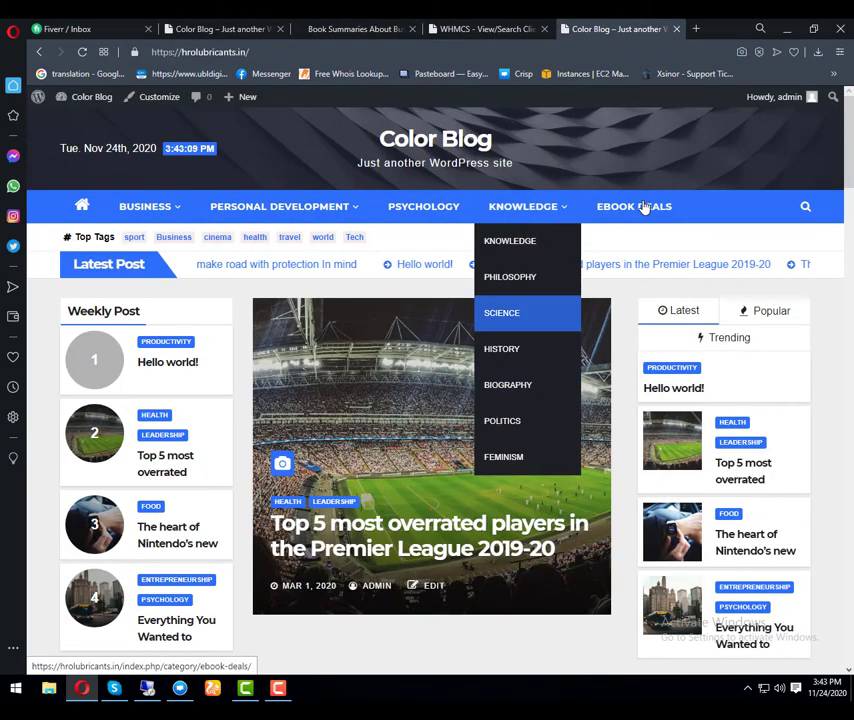
left_click(341, 27)
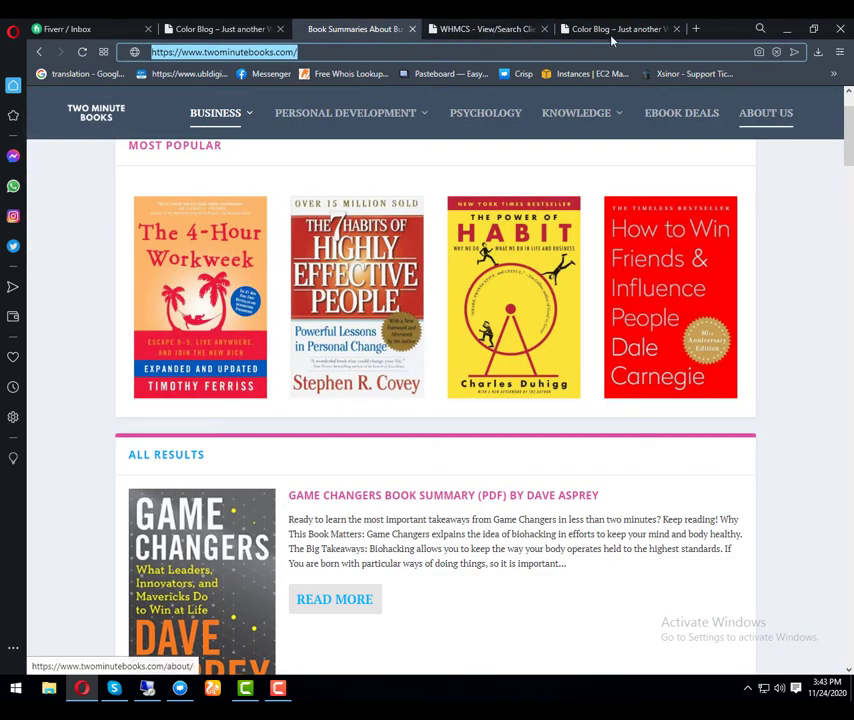
Switch back to the remote desktop session and start a new page in the WordPress admin.
left_click(147, 689)
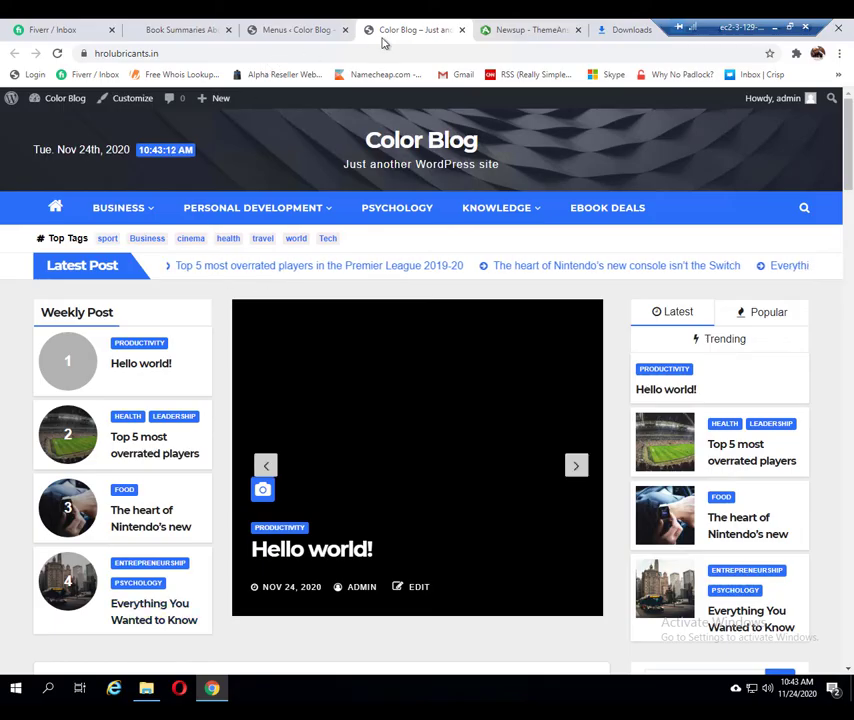
left_click(310, 33)
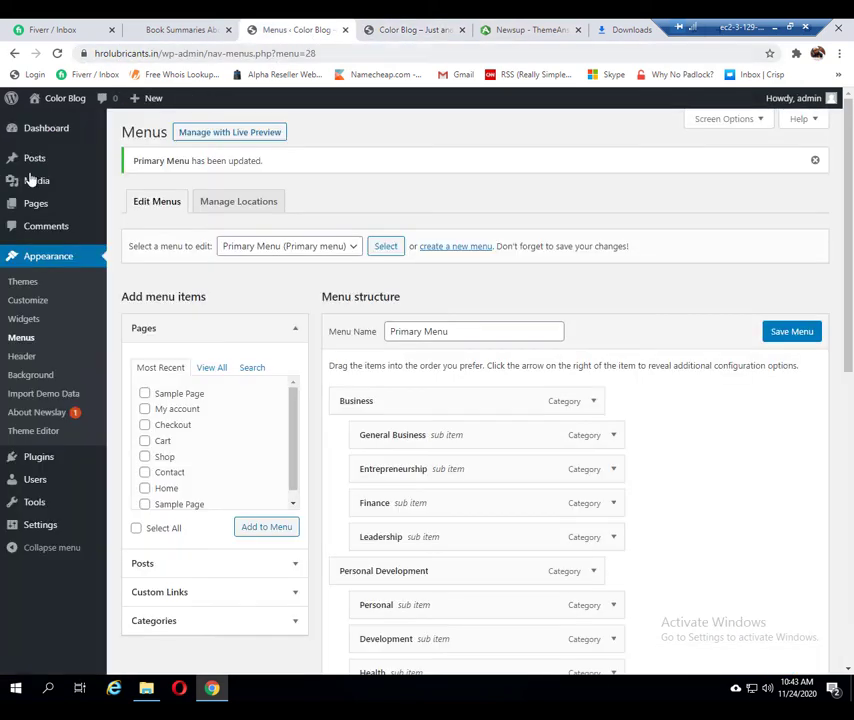
mouse_move(82, 210)
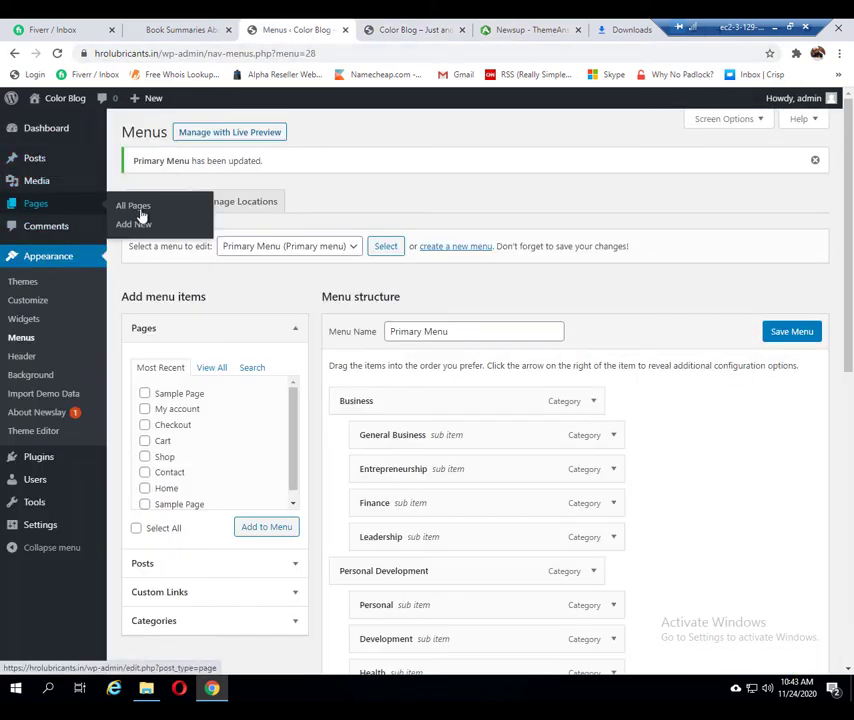
left_click(142, 226)
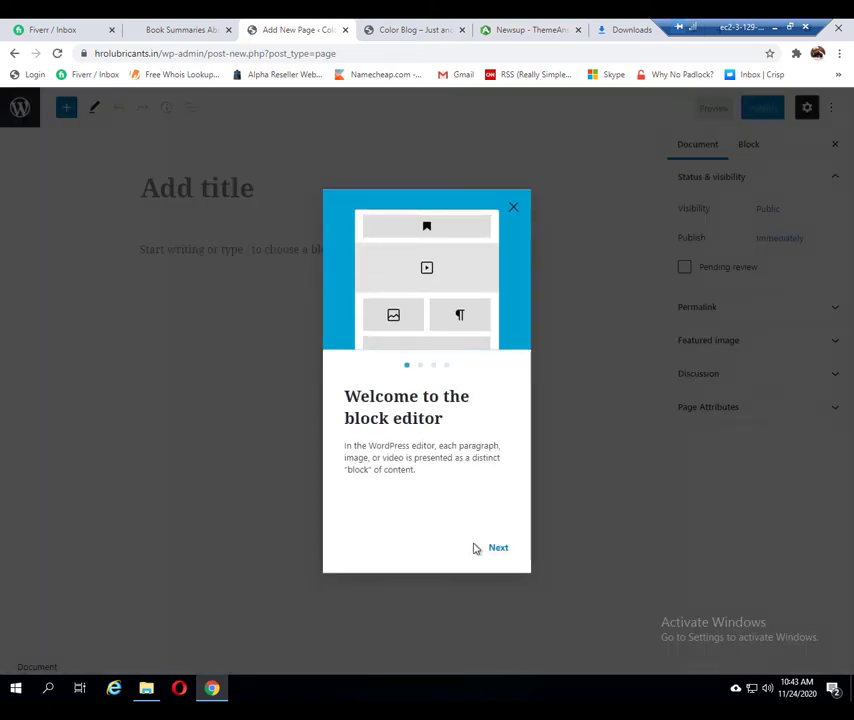
Get through the block editor's welcome guide and title the new page "About US".
left_click(496, 550)
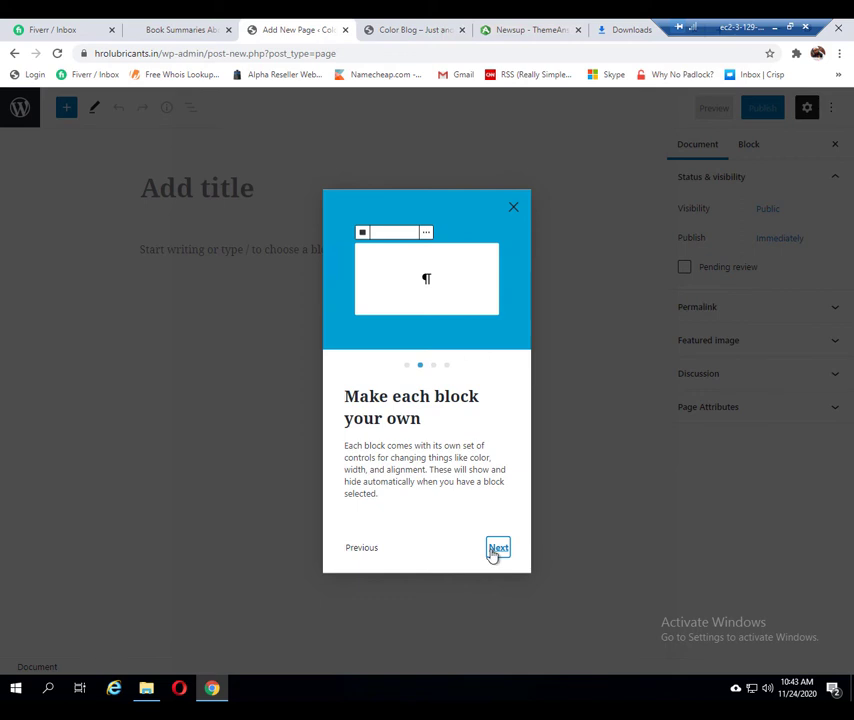
left_click(493, 553)
left_click(493, 553)
left_click(493, 553)
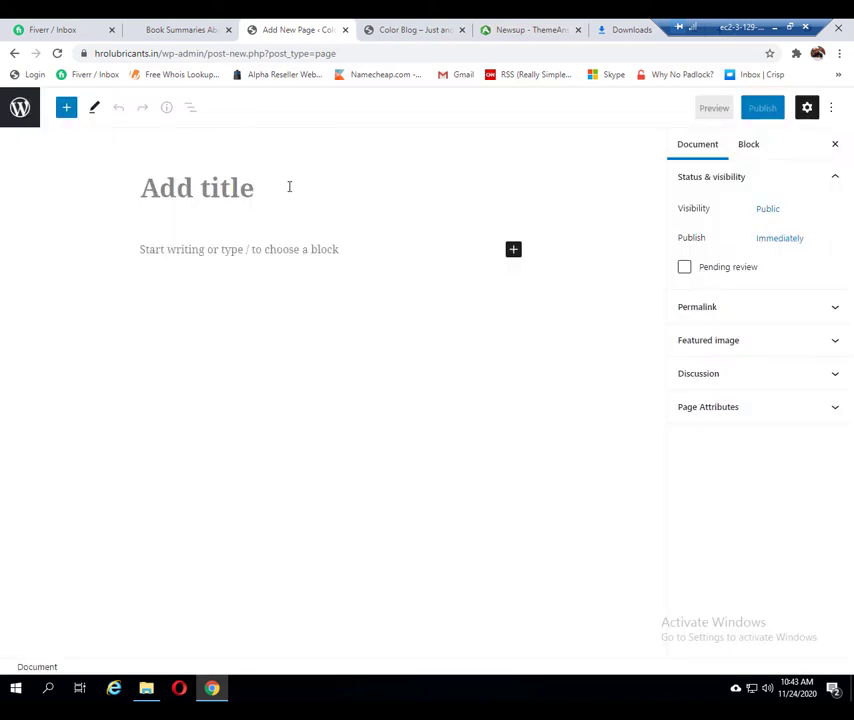
left_click(289, 186)
type("Abou")
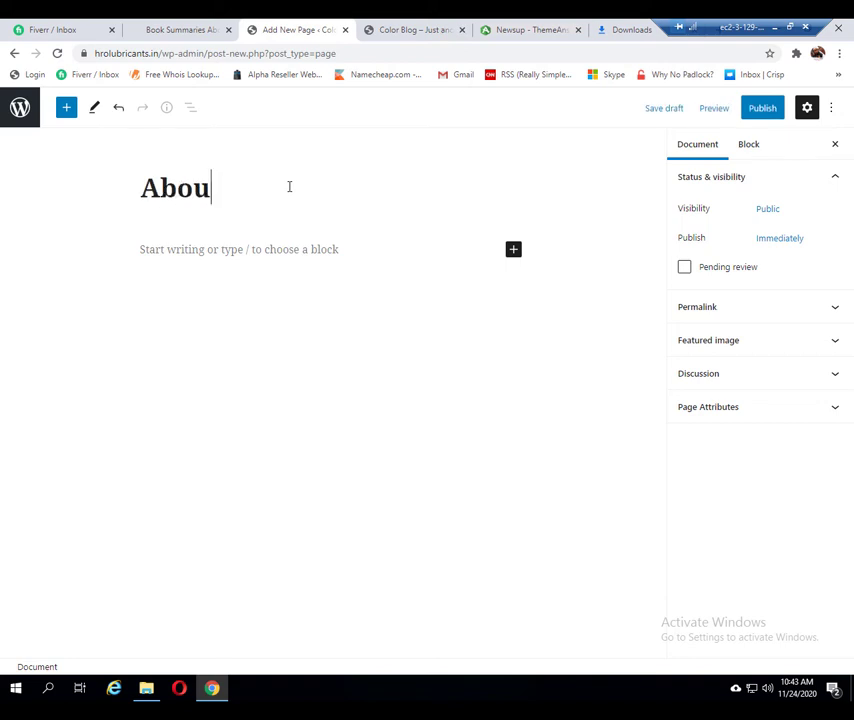
type("t US")
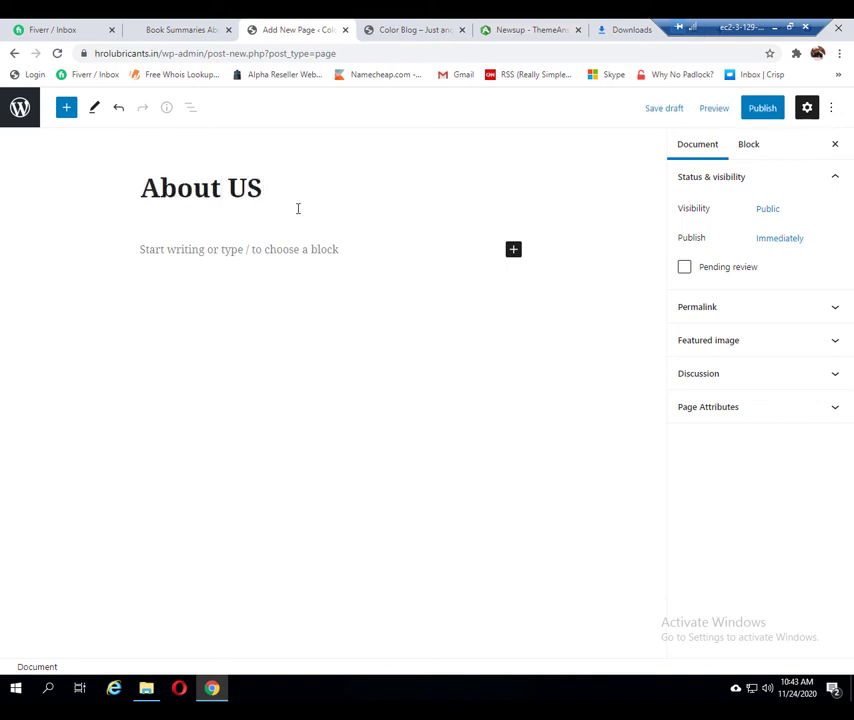
Write a website welcome, a paragraph on news, education, health and business information, and "Thanks for visiting our site", then publish the page.
left_click(316, 248)
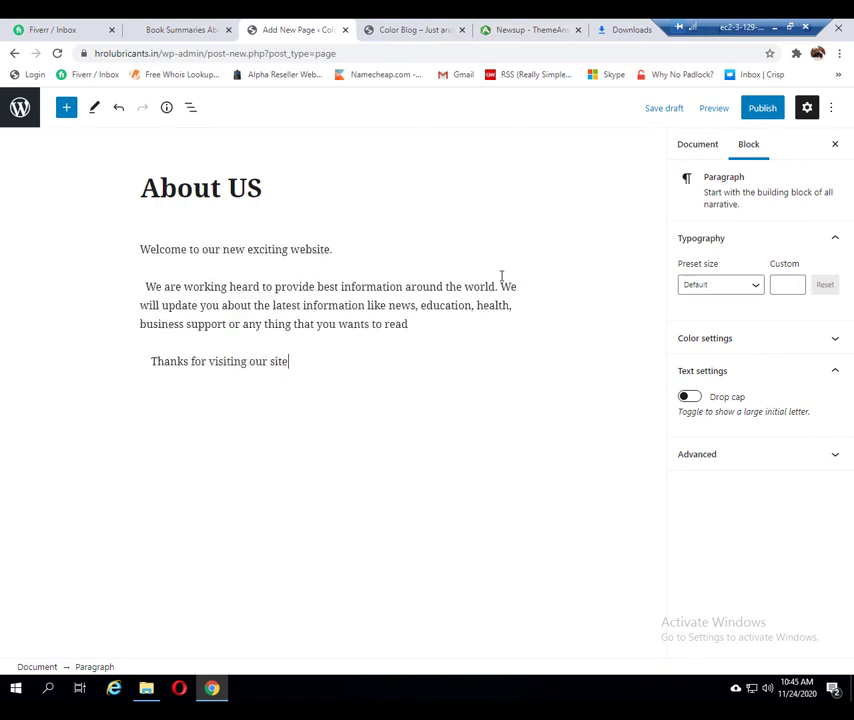
left_click(763, 108)
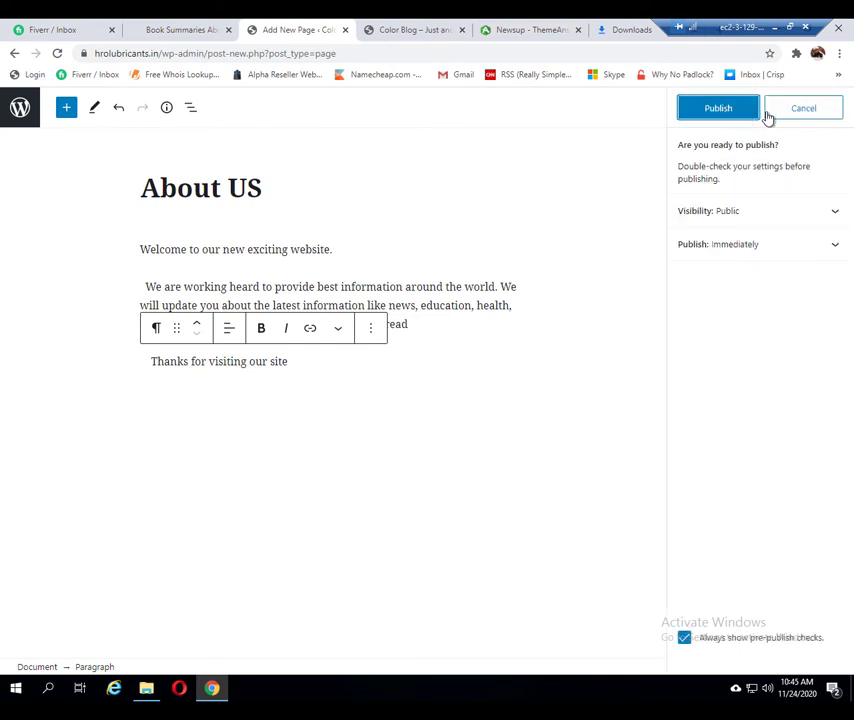
left_click(744, 109)
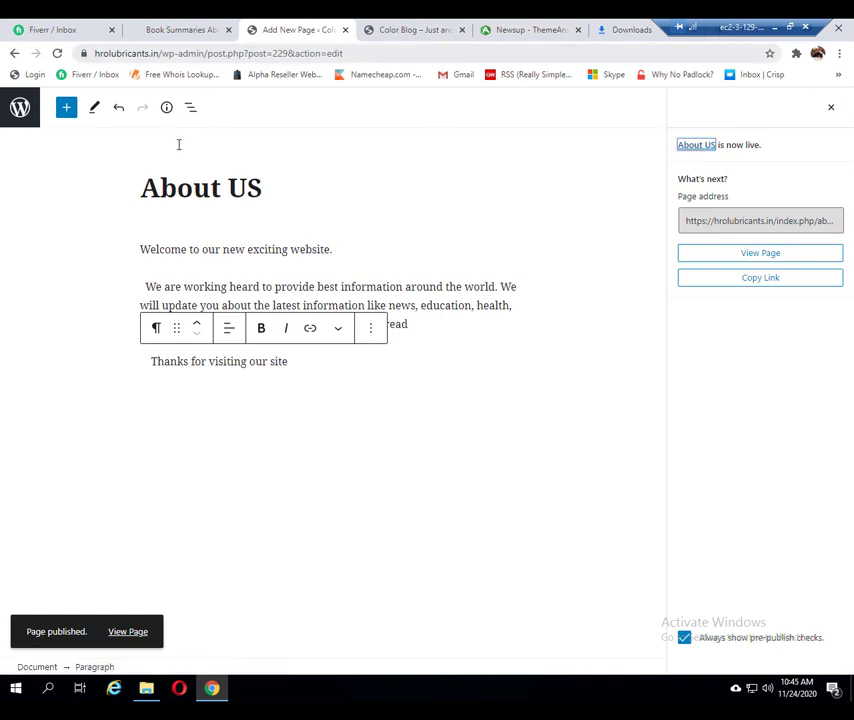
Return to the menu editor, add the About US page to the end of Primary Menu and save the menu.
left_click(14, 55)
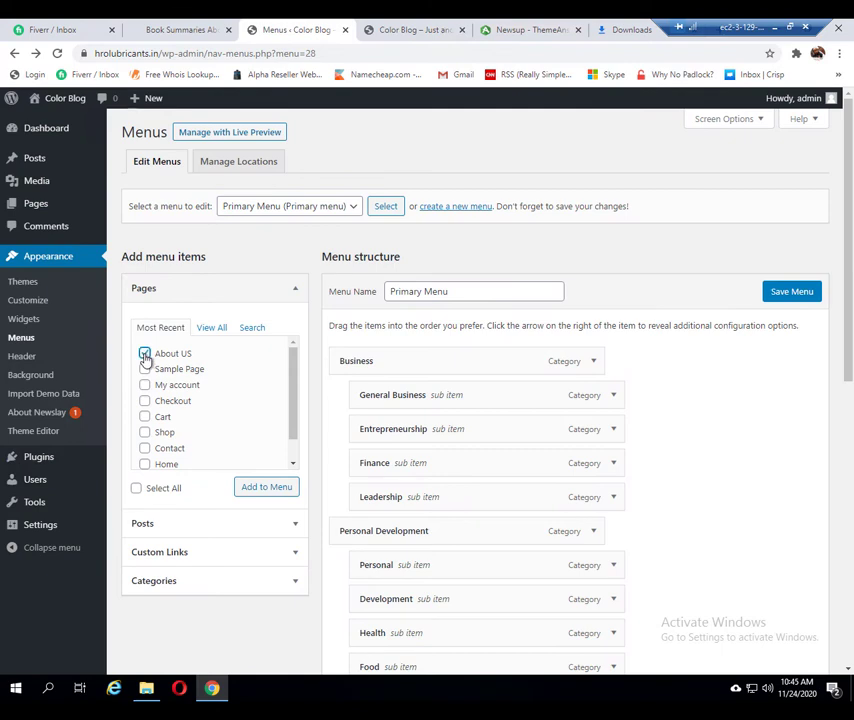
left_click(276, 489)
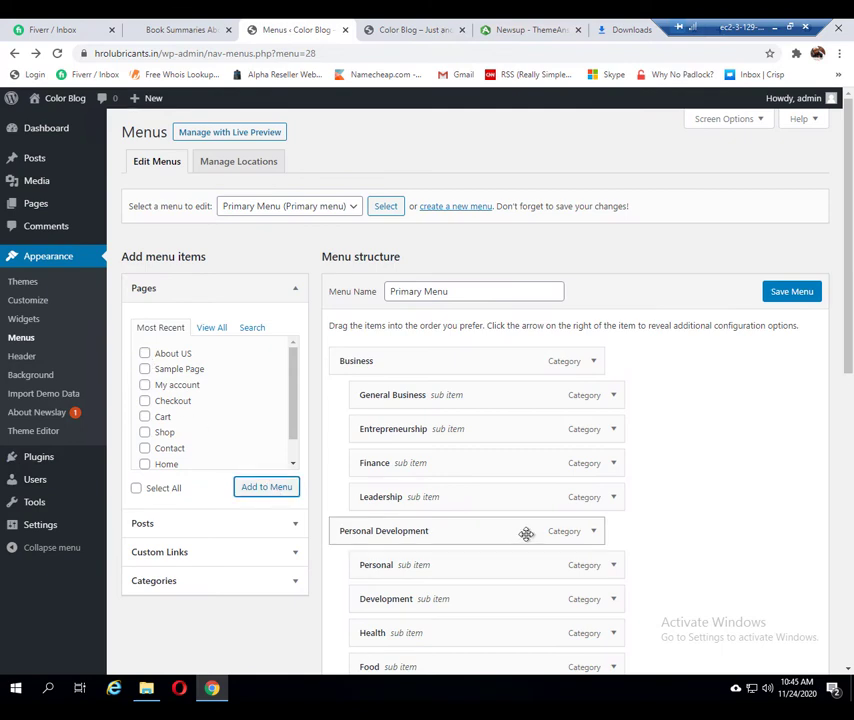
scroll(698, 534, "down", 5)
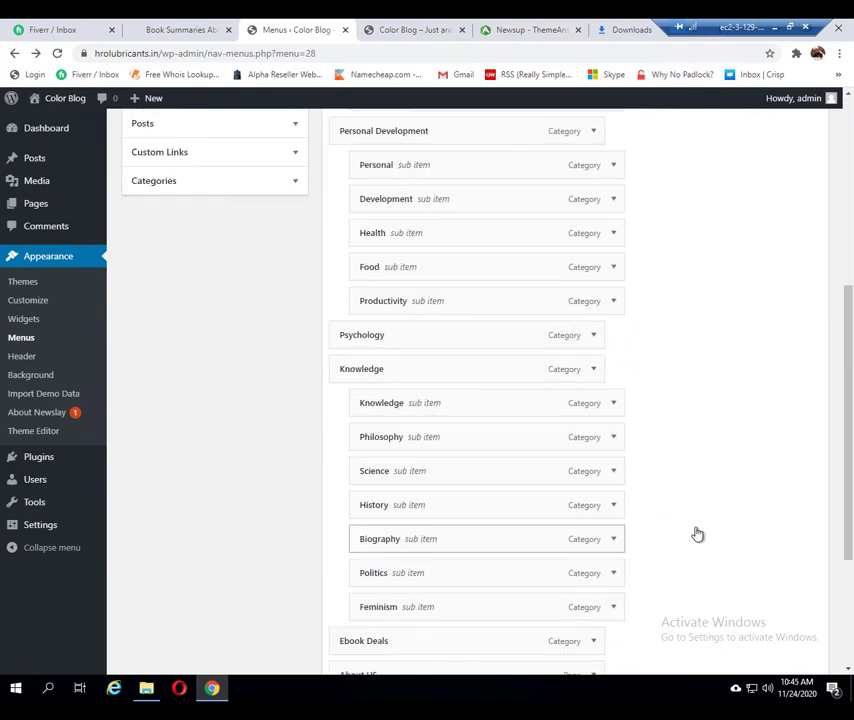
scroll(698, 534, "up", 5)
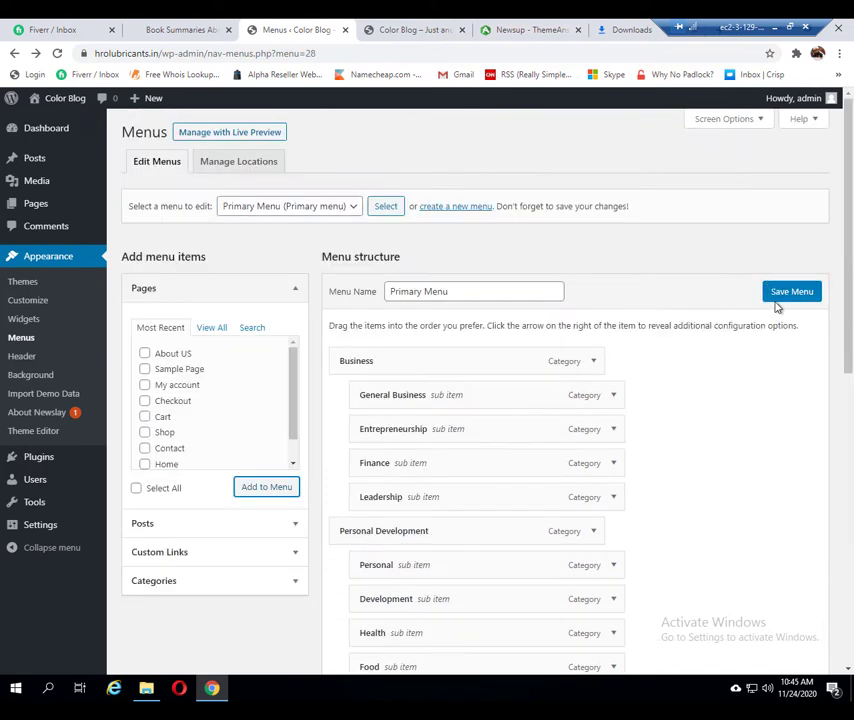
left_click(789, 293)
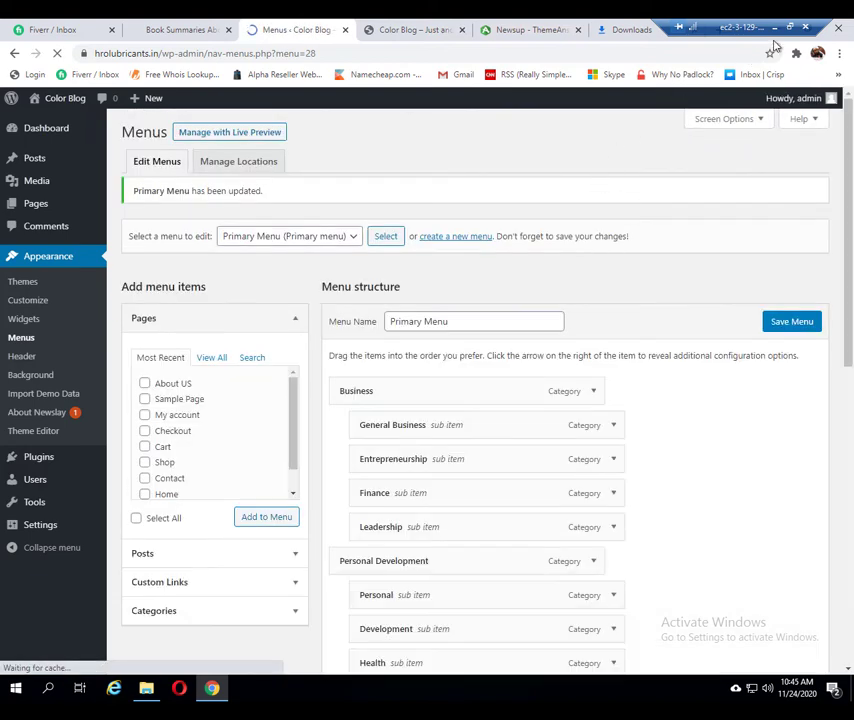
Reload the Color Blog front page and check its navigation menu and post layout.
left_click(389, 29)
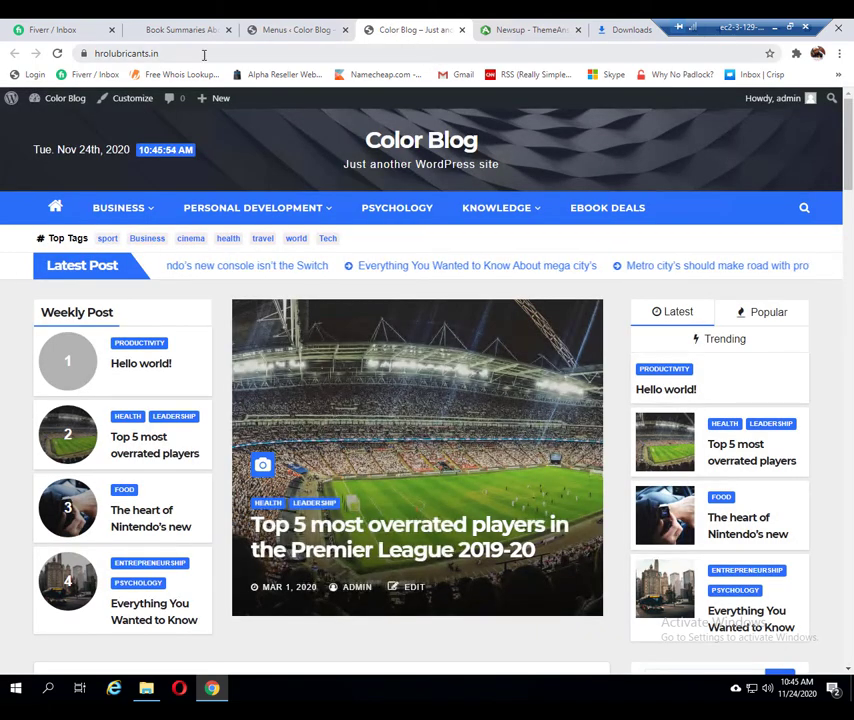
left_click(58, 53)
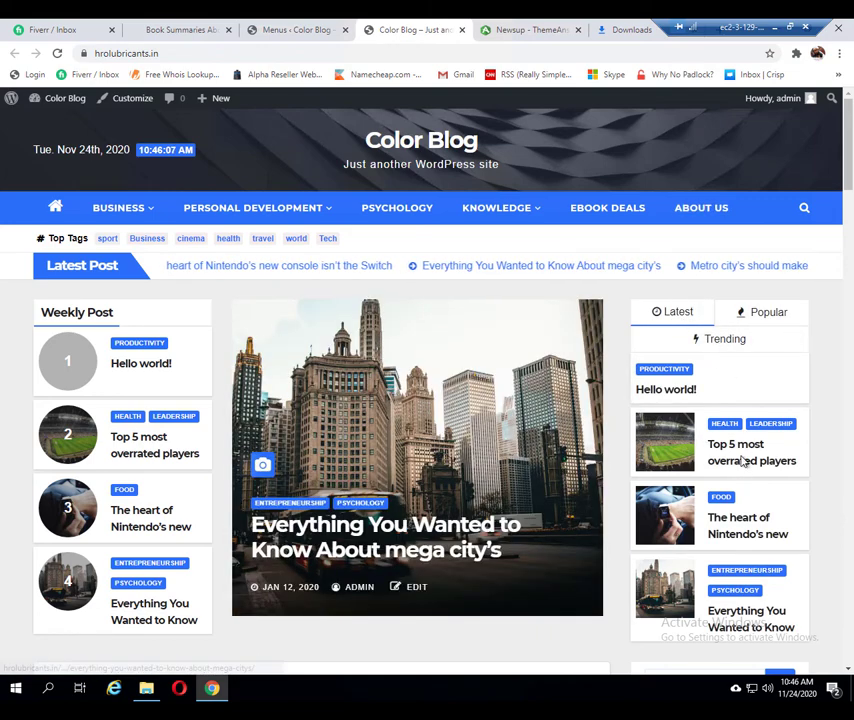
scroll(743, 460, "down", 1)
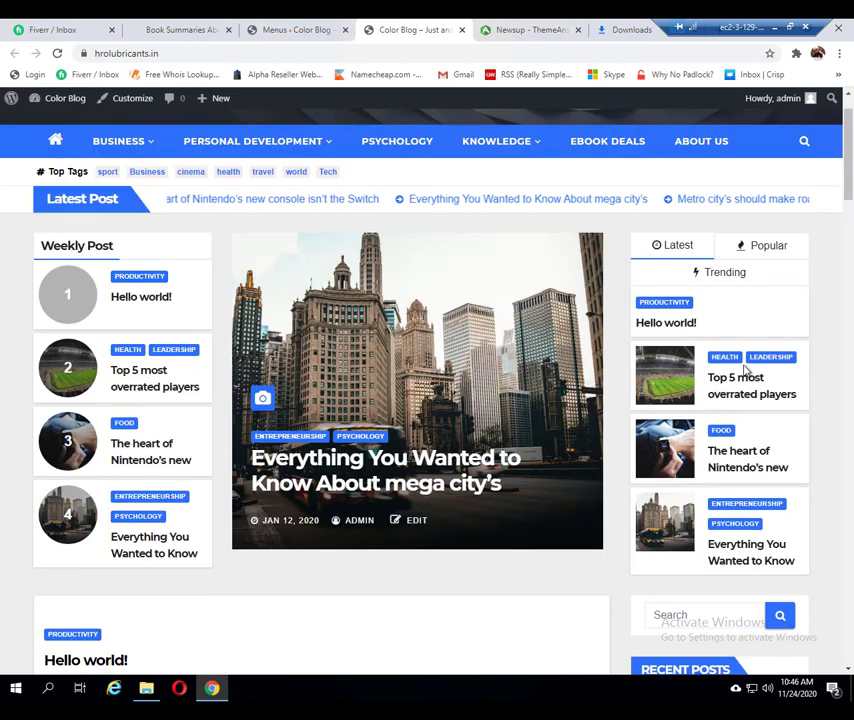
scroll(743, 370, "down", 4)
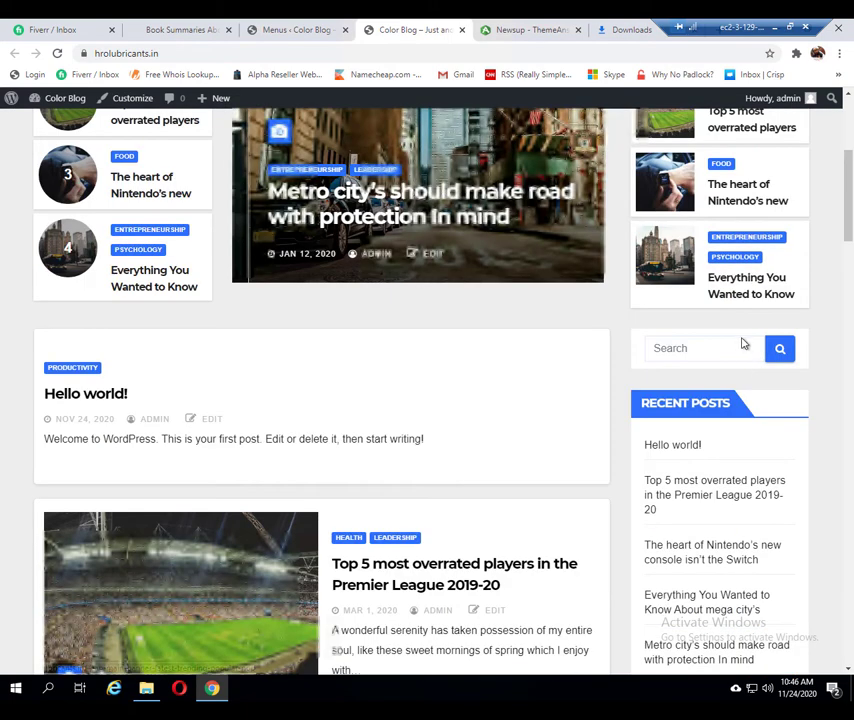
scroll(470, 110, "up", 5)
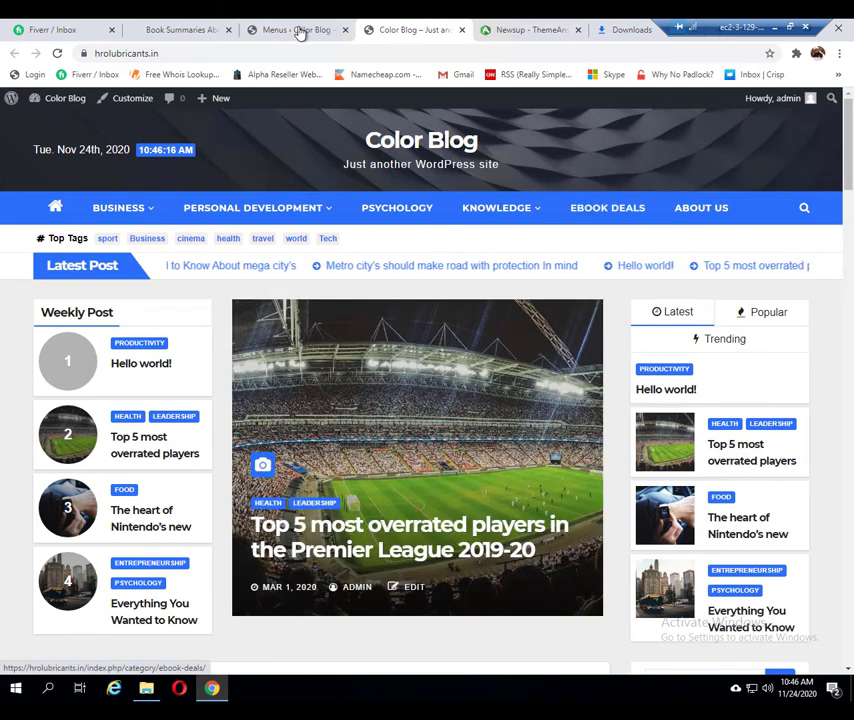
Upload wp-automatic.zip from the Plugin folder as a new WordPress plugin, install it and activate it.
left_click(299, 30)
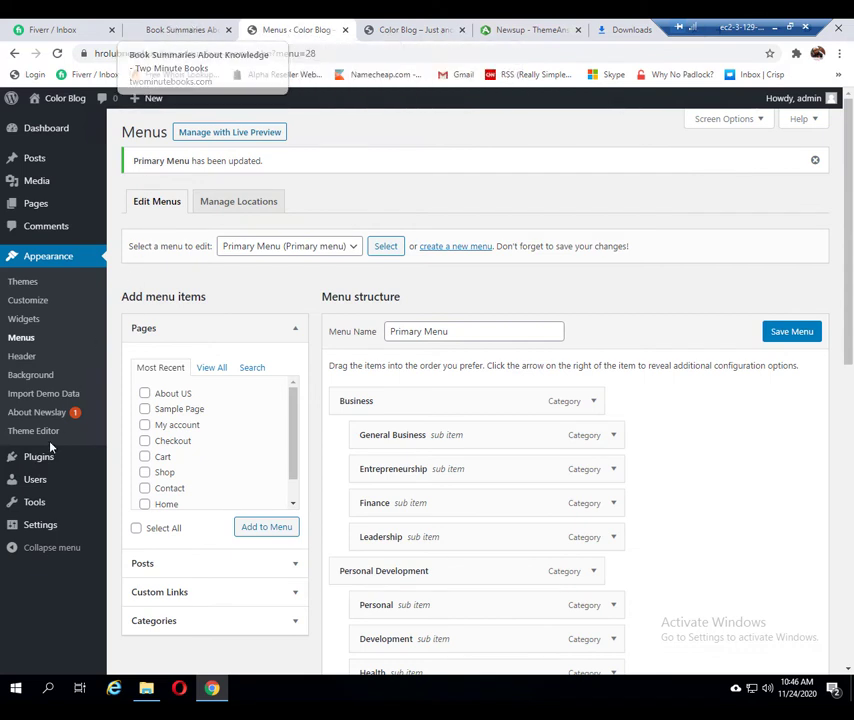
mouse_move(38, 459)
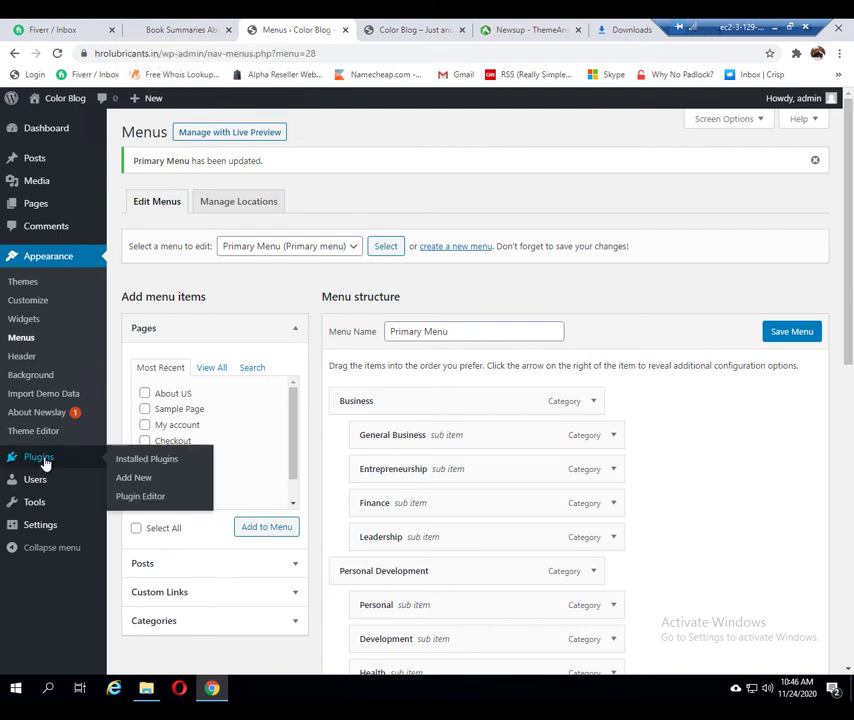
left_click(133, 481)
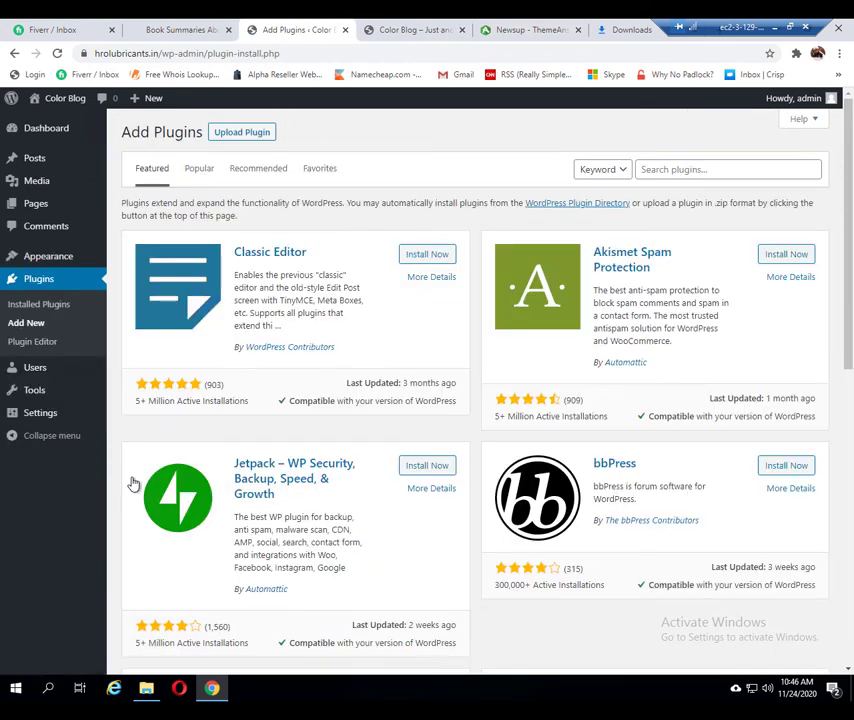
left_click(242, 134)
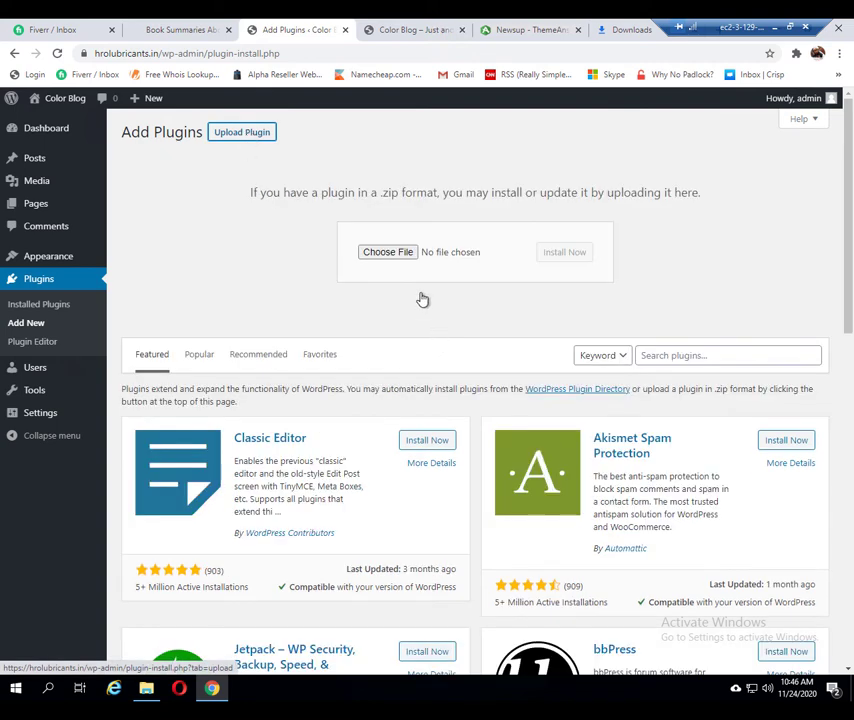
left_click(388, 252)
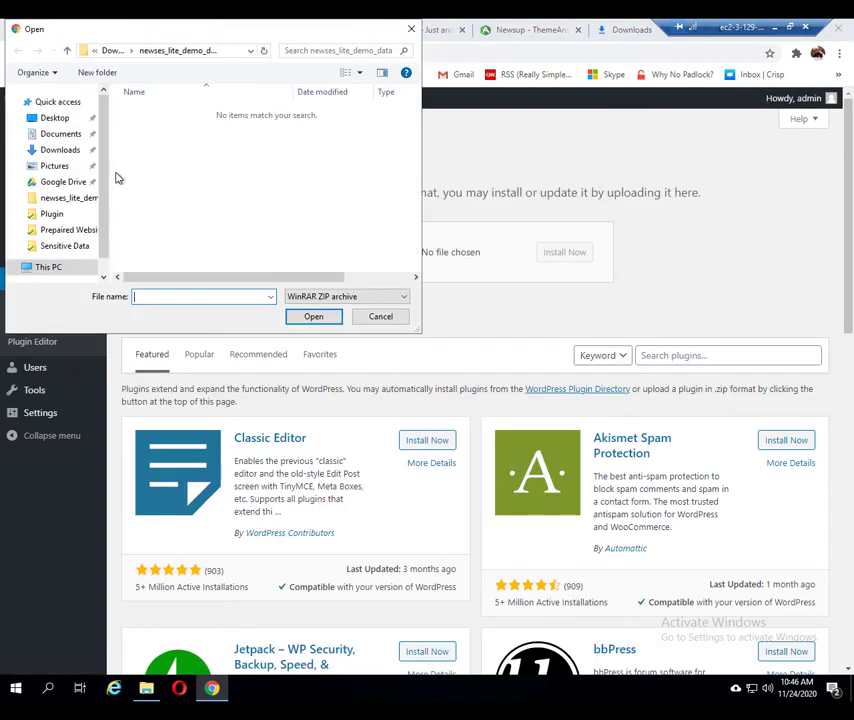
left_click(70, 218)
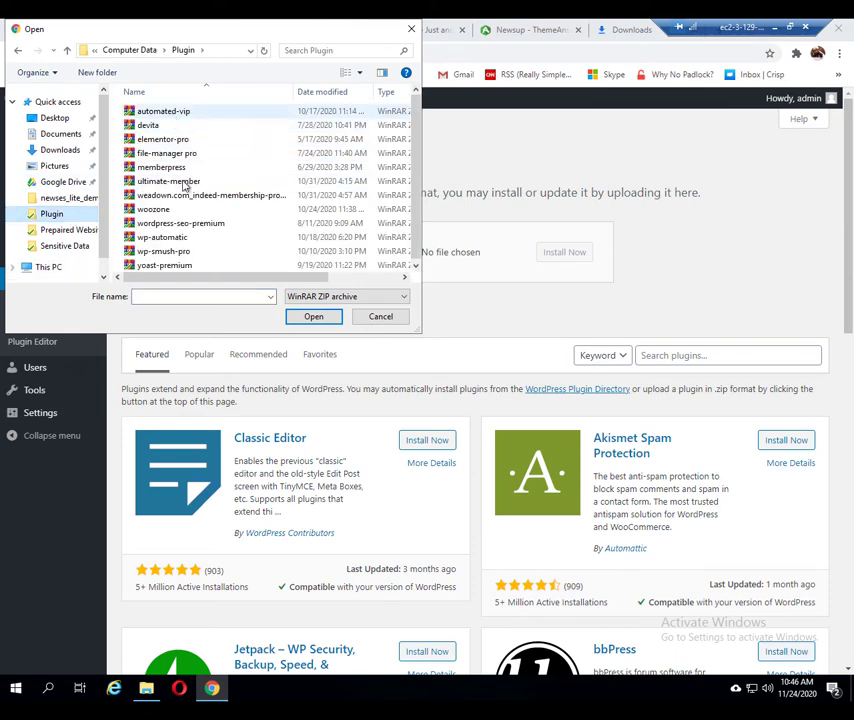
left_click(170, 237)
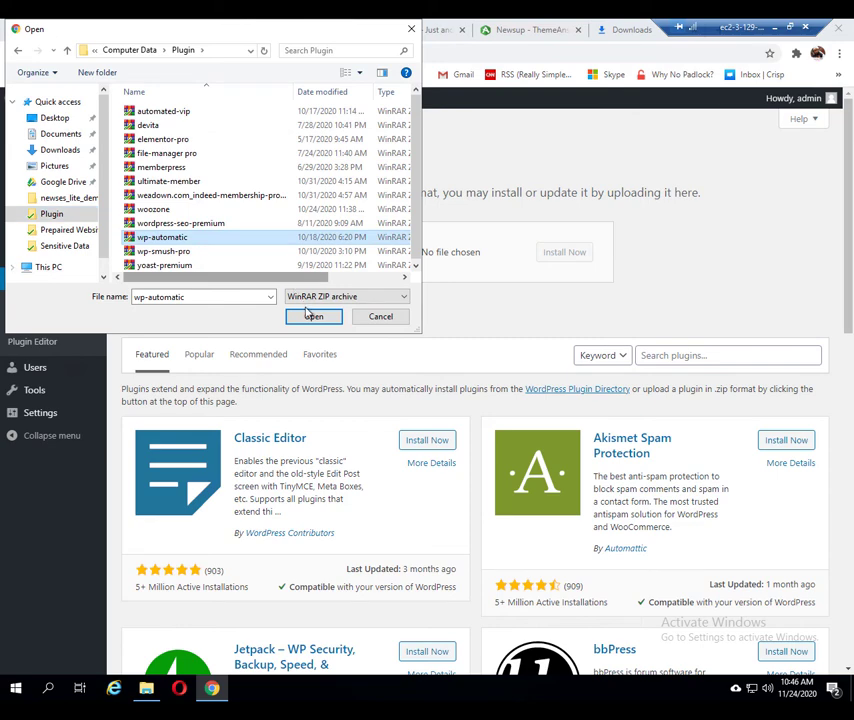
left_click(312, 316)
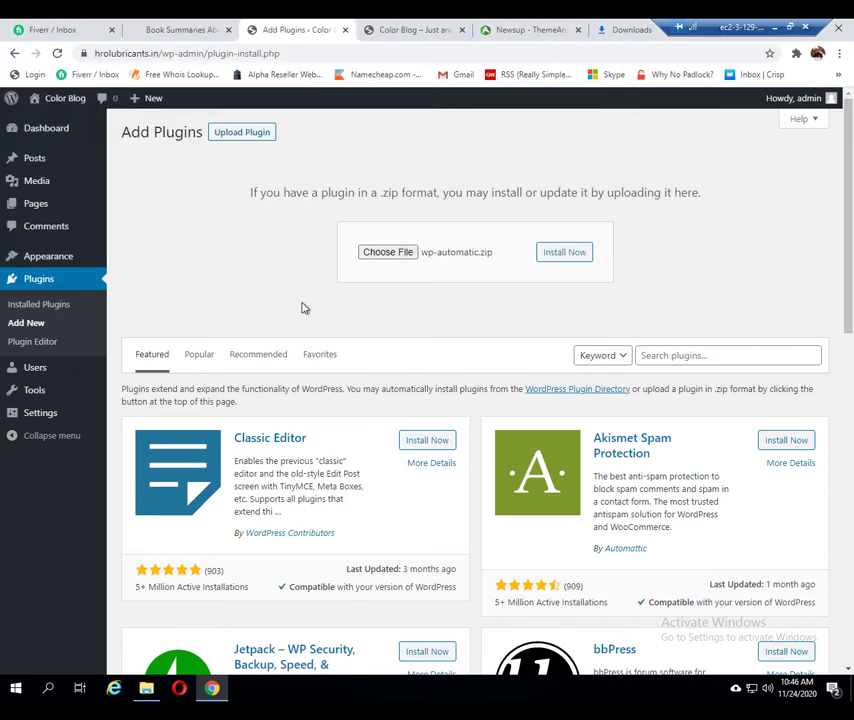
left_click(564, 253)
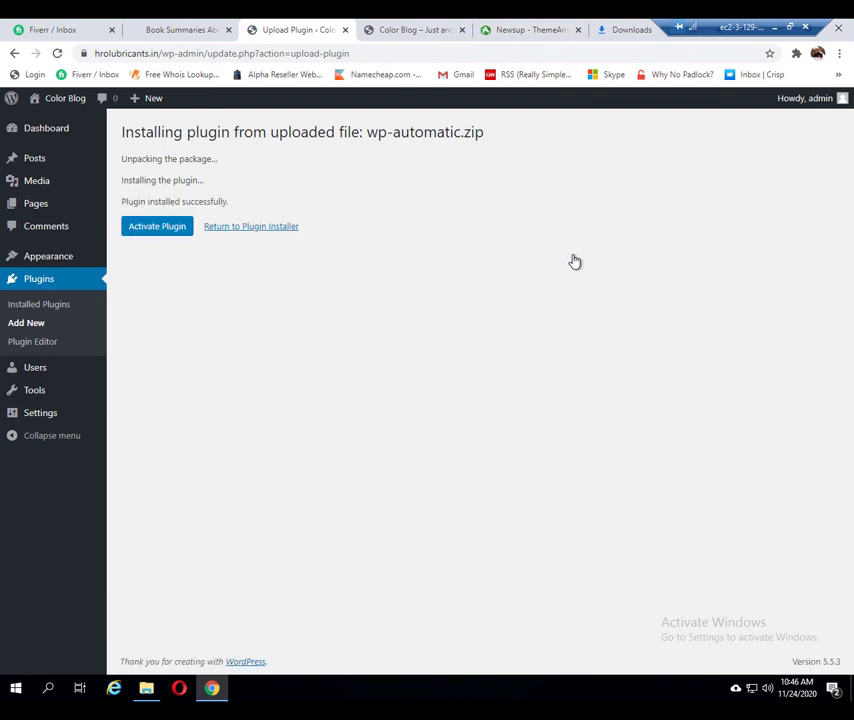
left_click(152, 228)
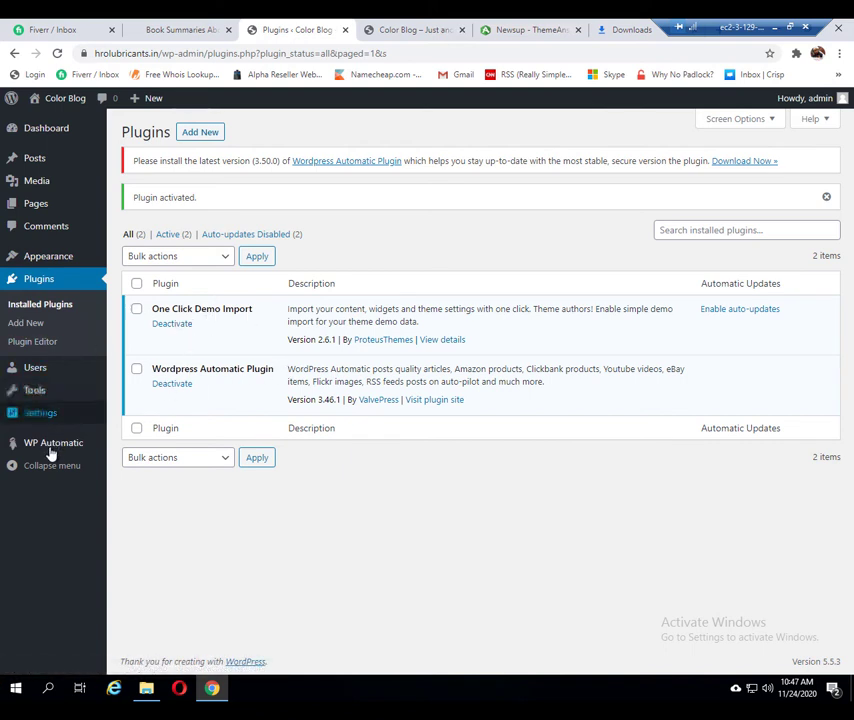
Set the site's permalink structure to Post name and save the changes.
mouse_move(44, 420)
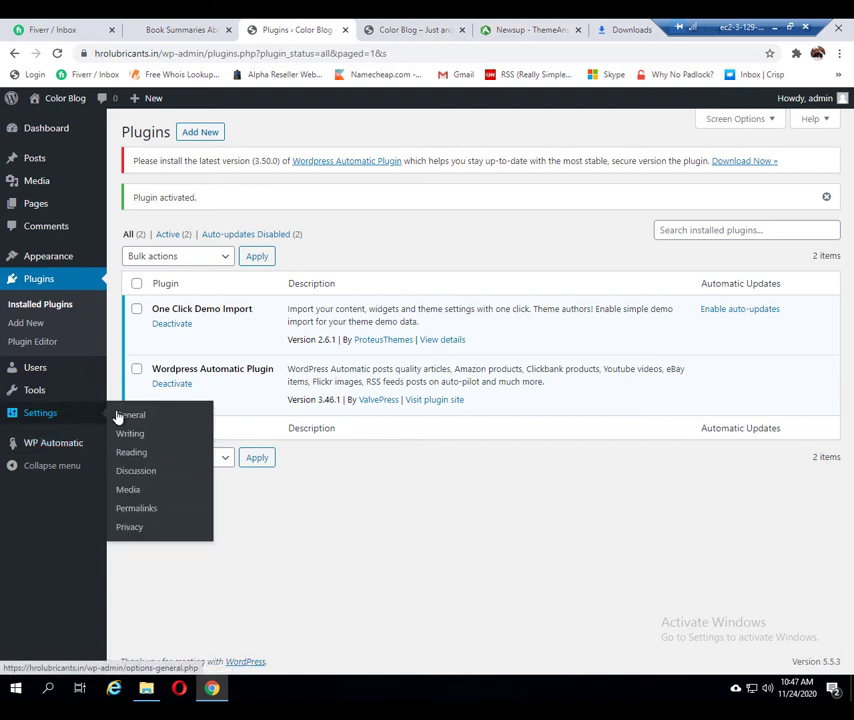
left_click(137, 511)
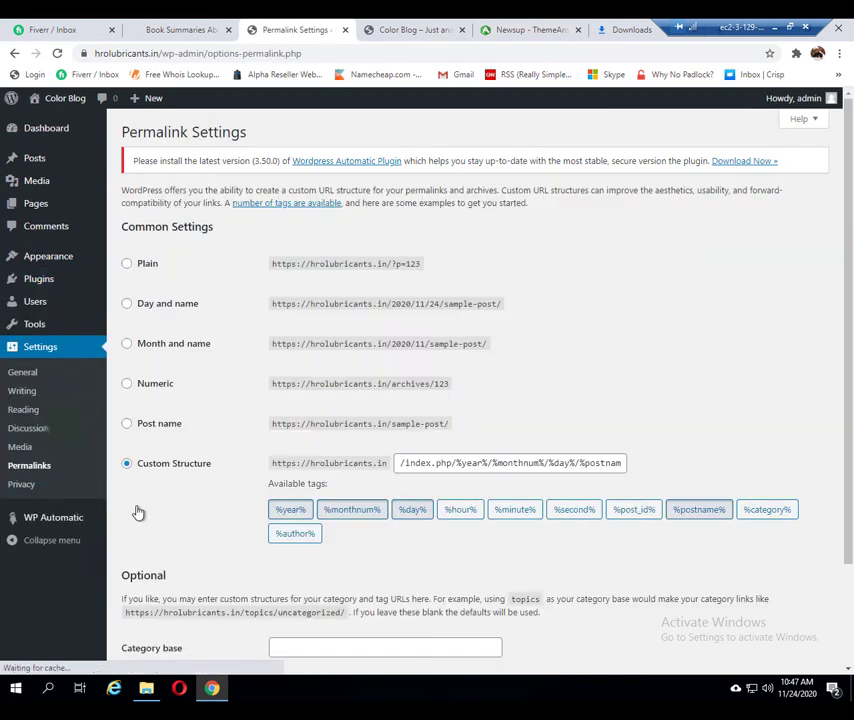
left_click(127, 424)
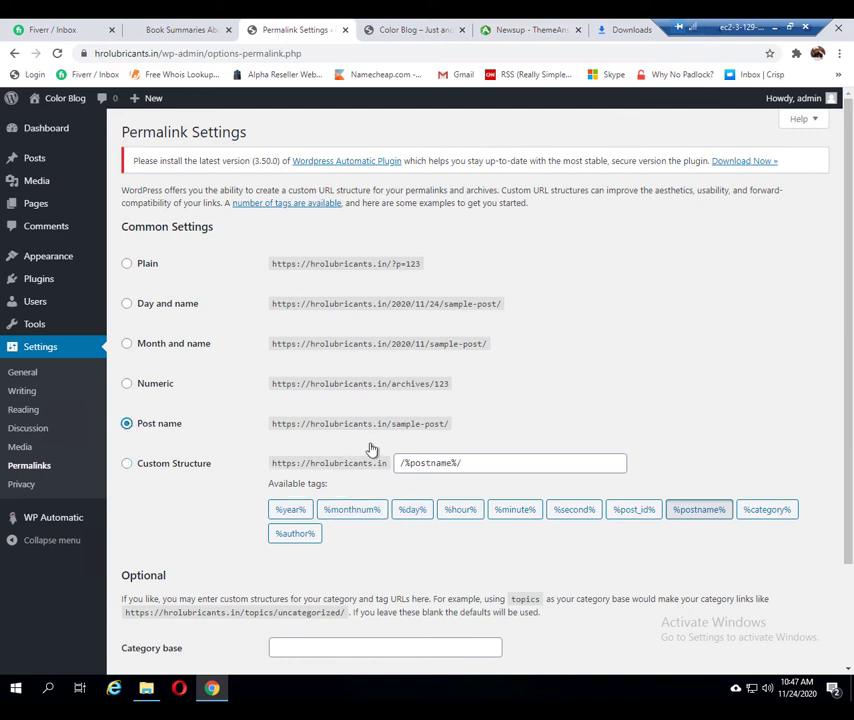
scroll(395, 444, "down", 3)
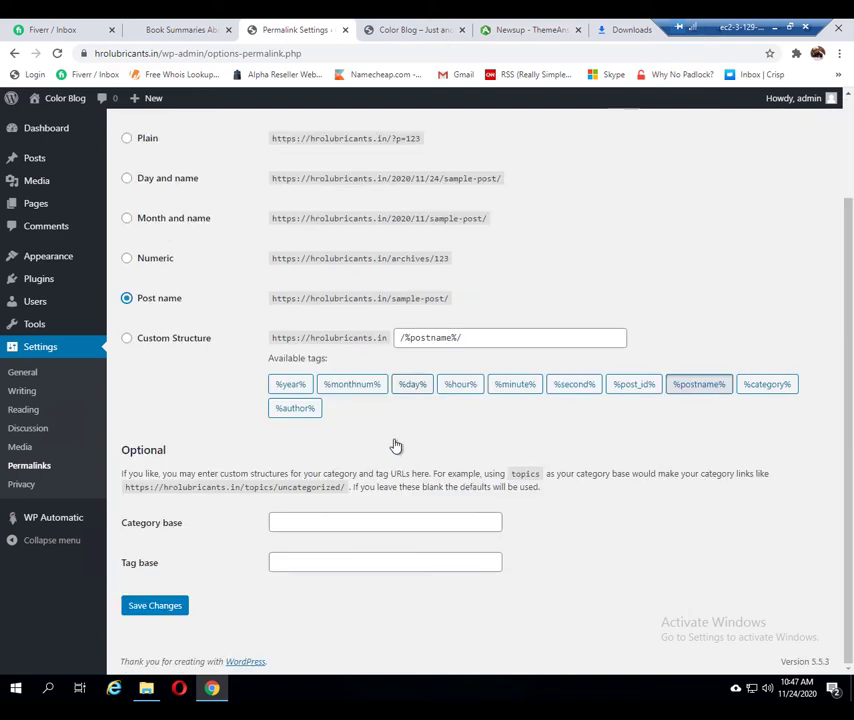
left_click(151, 606)
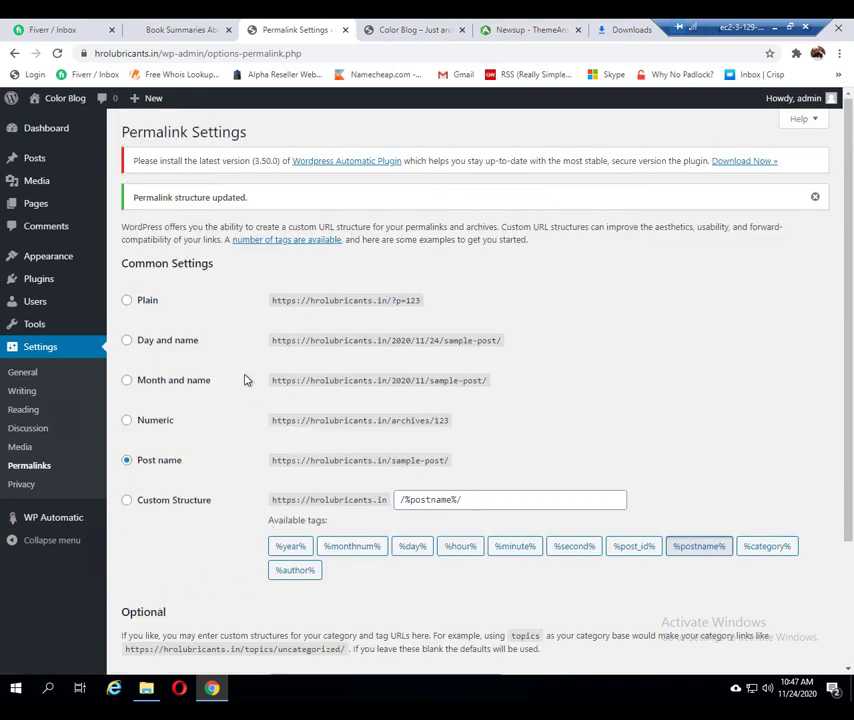
Open the Wordpress Automatic Plugin link from the update notice in a new tab and view its CodeCanyon page.
mouse_move(75, 520)
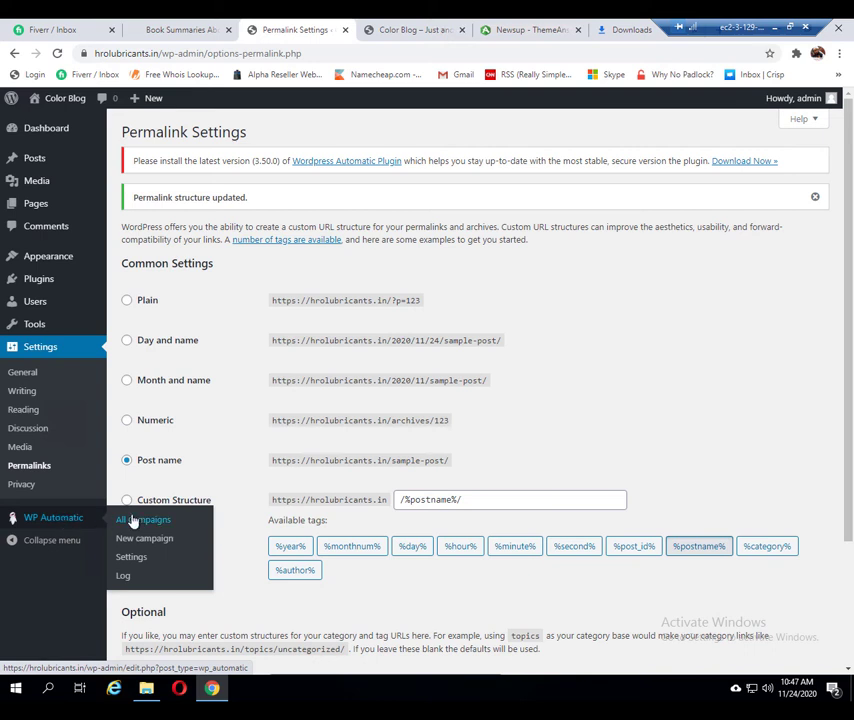
right_click(330, 166)
left_click(360, 172)
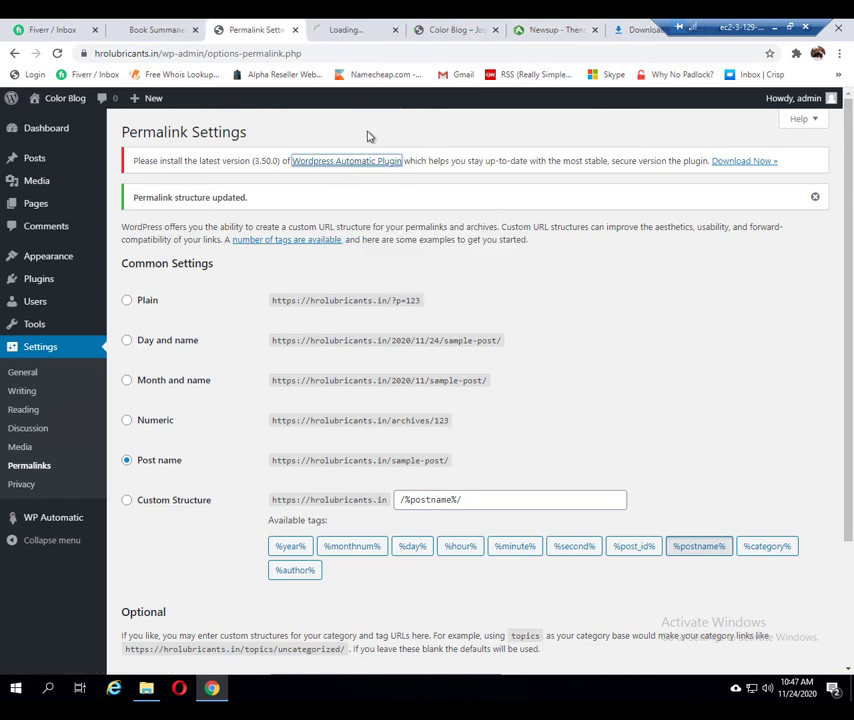
left_click(356, 29)
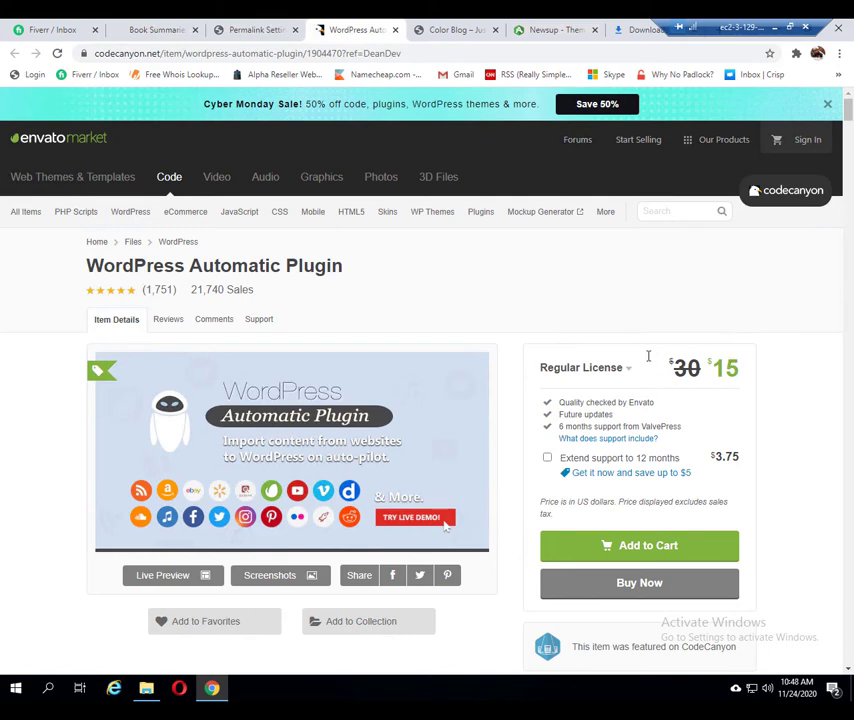
Return to the Color Blog admin and start a new WP Automatic campaign.
left_click(168, 35)
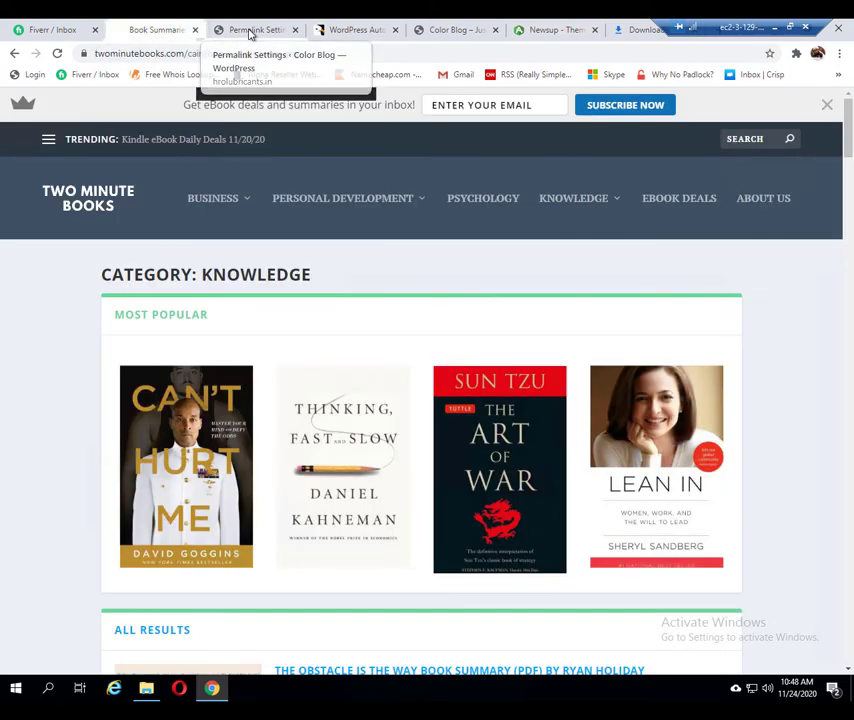
left_click(252, 33)
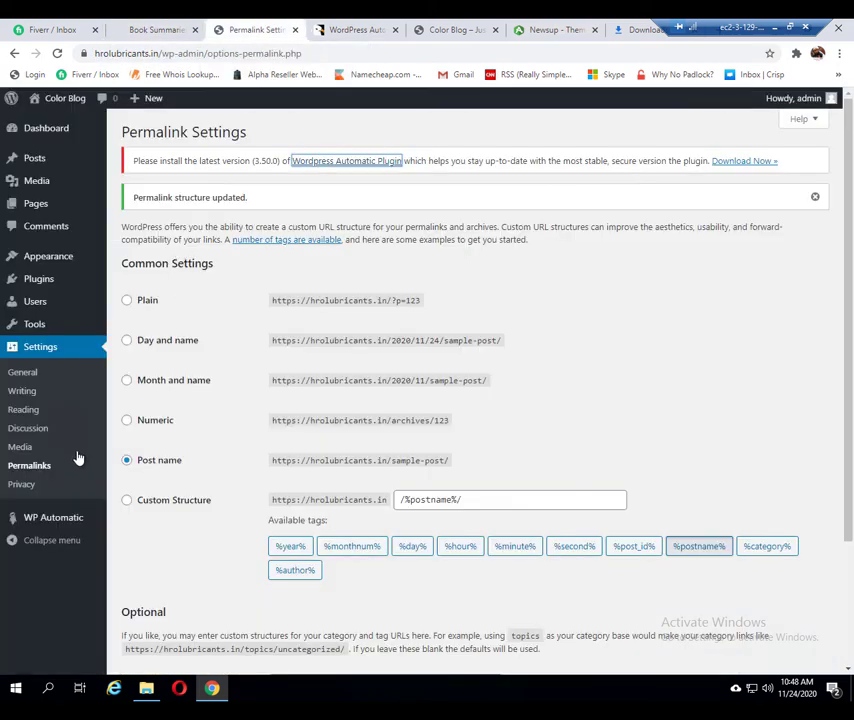
mouse_move(15, 516)
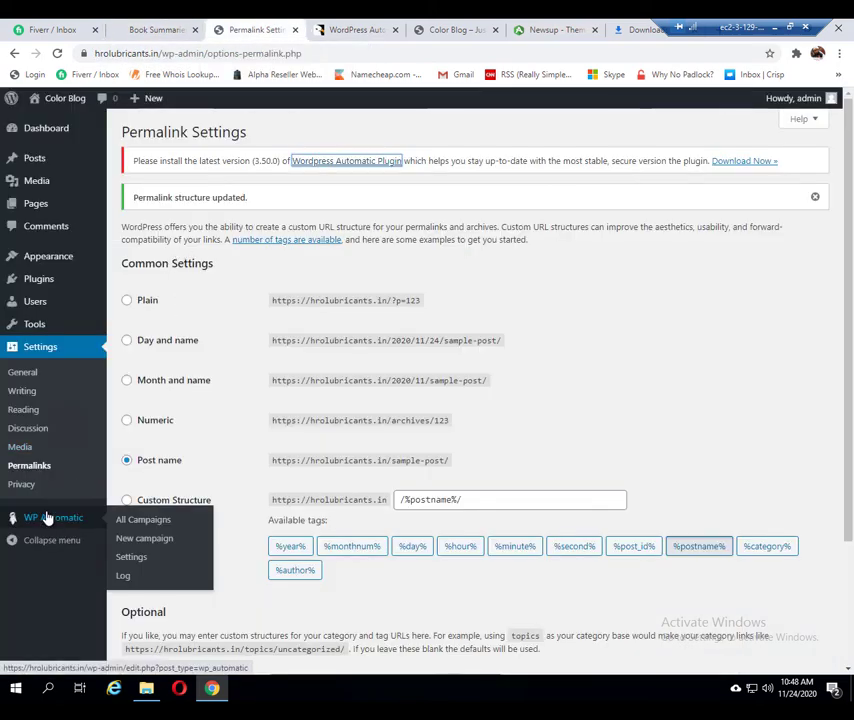
left_click(135, 541)
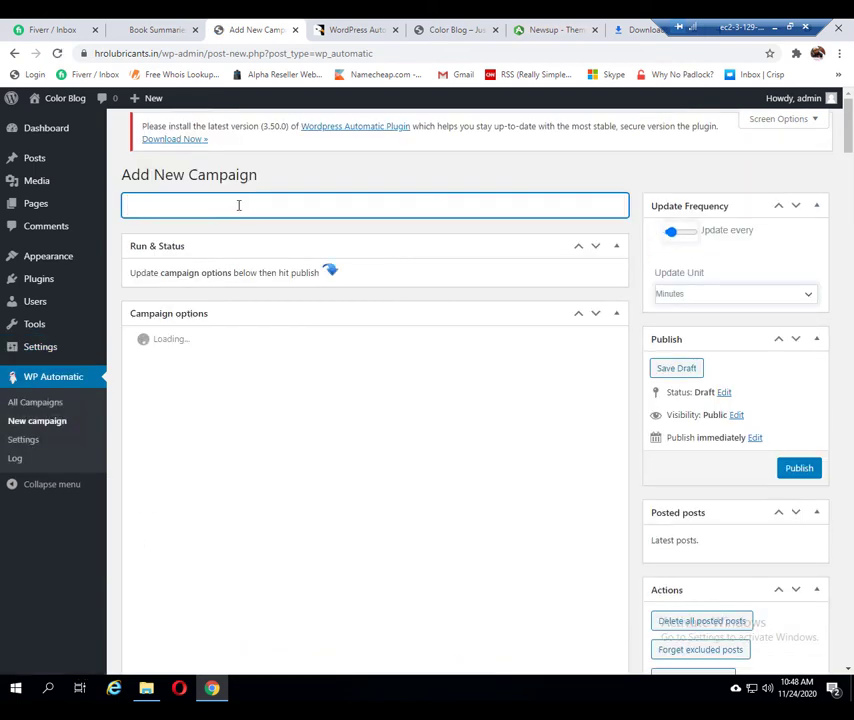
Open the Business category on Two Minute Books, append feed to its address, copy the full URL and load the feed.
left_click(152, 32)
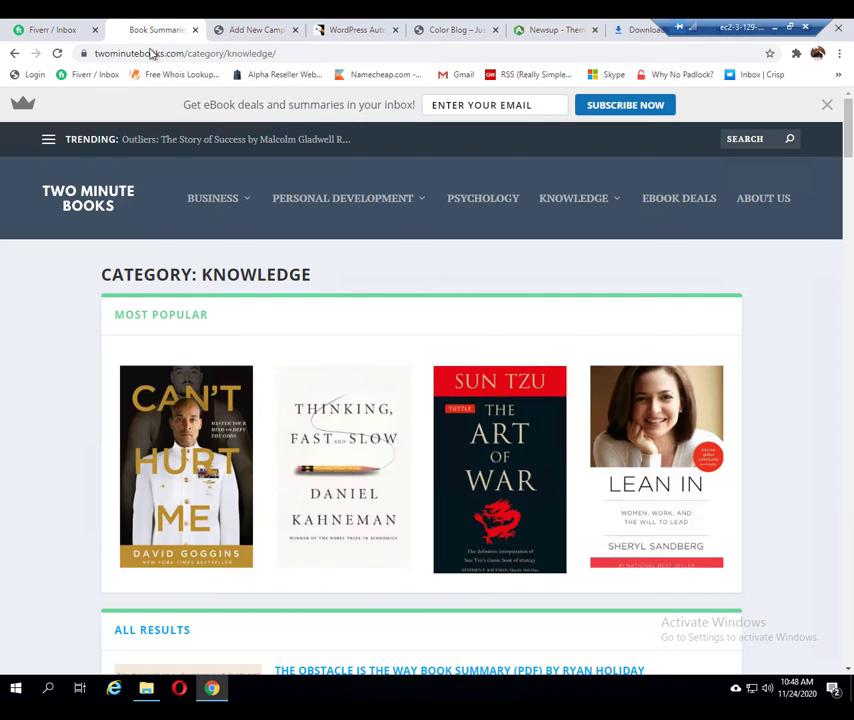
left_click(213, 204)
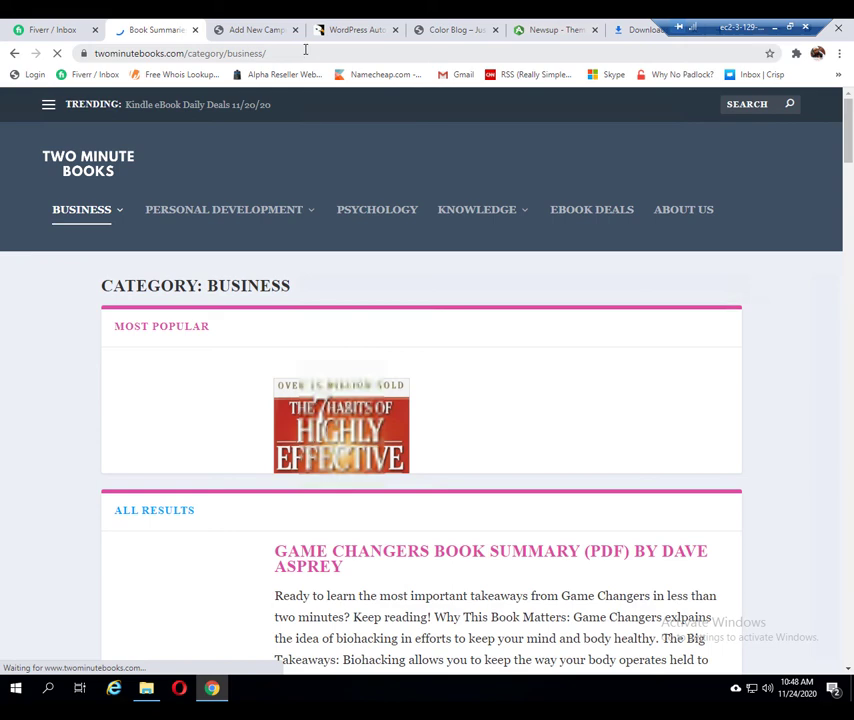
left_click(305, 52)
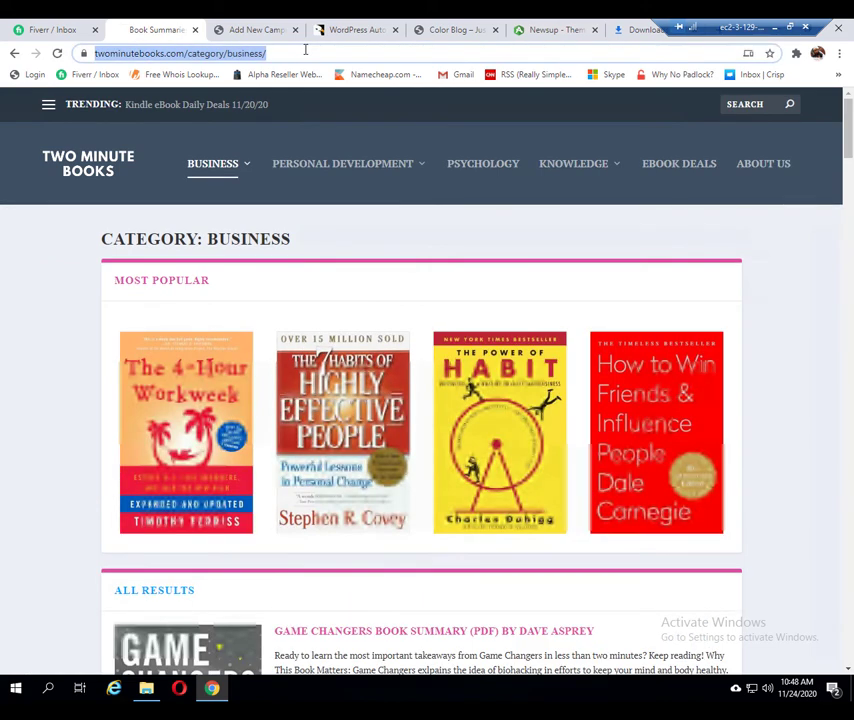
left_click(305, 52)
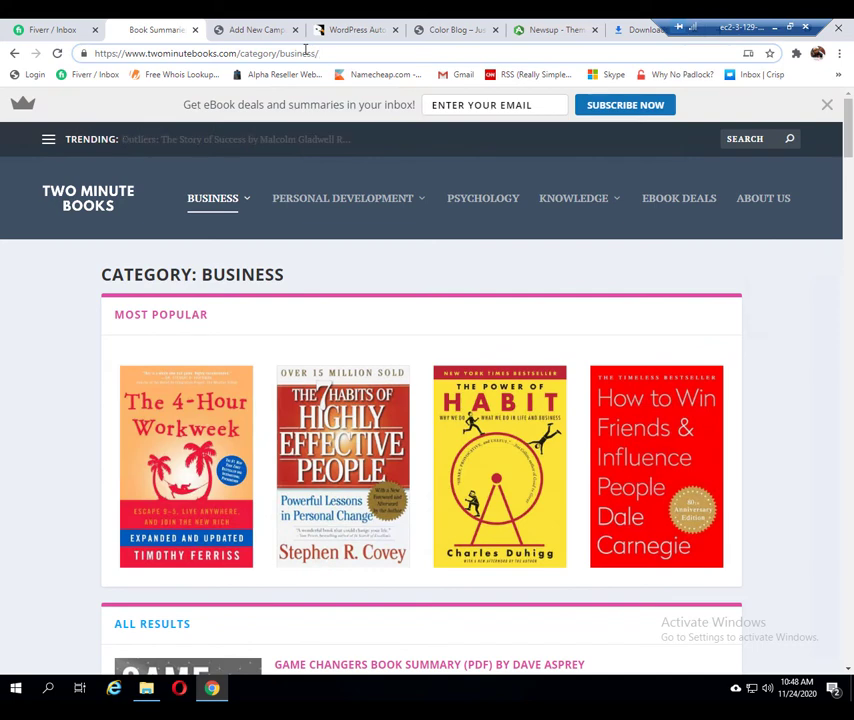
type("feed")
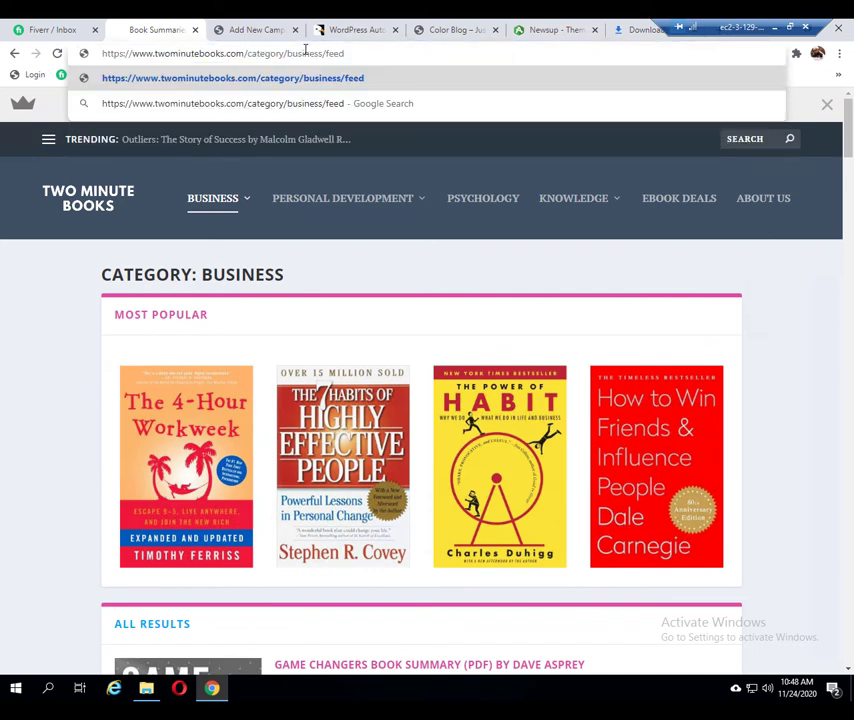
key("ctrl+a")
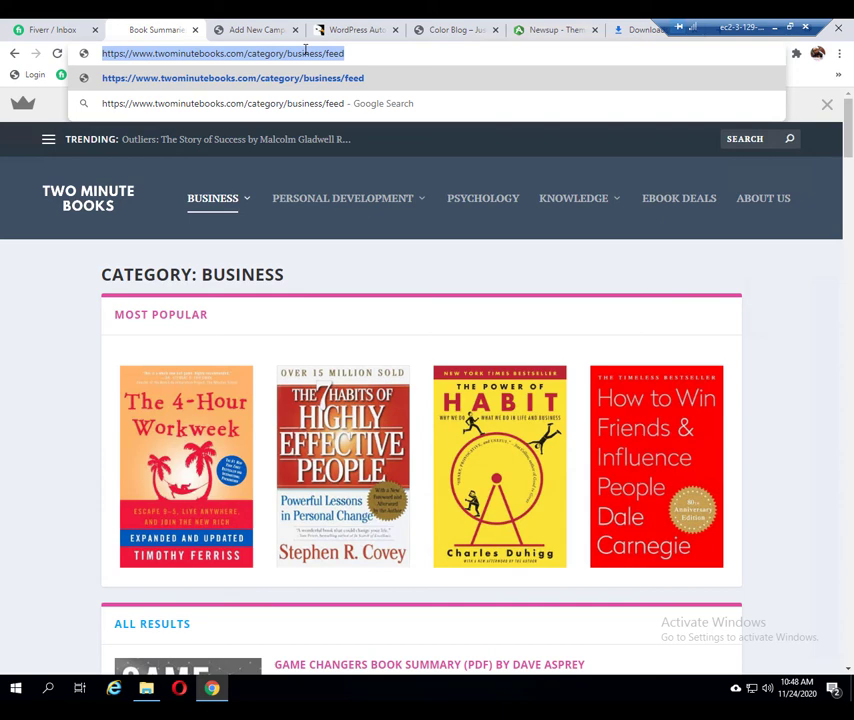
key("Return")
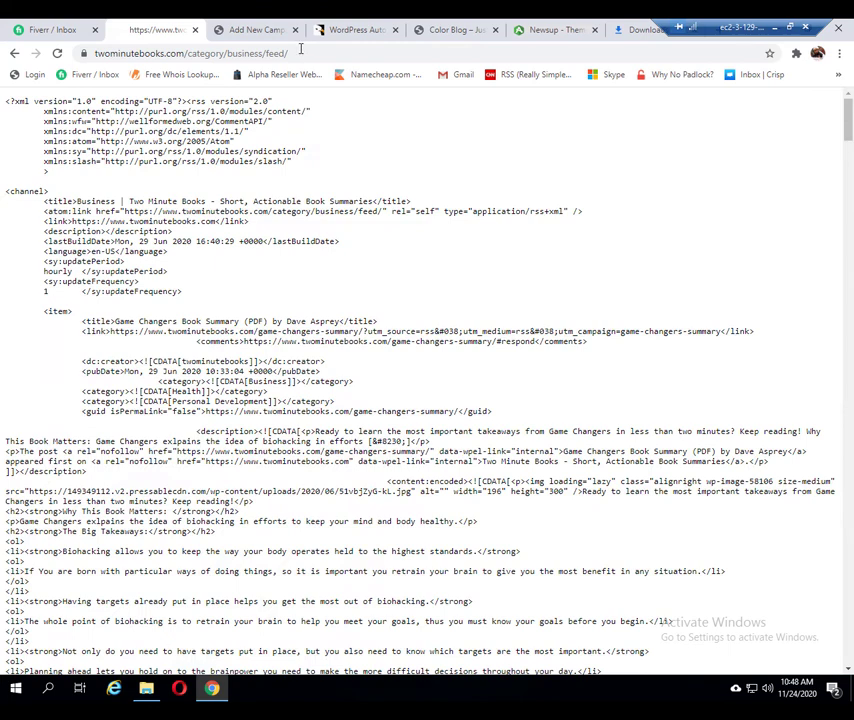
Title the new WP Automatic campaign Business and check its campaign options and post template sections.
left_click(248, 27)
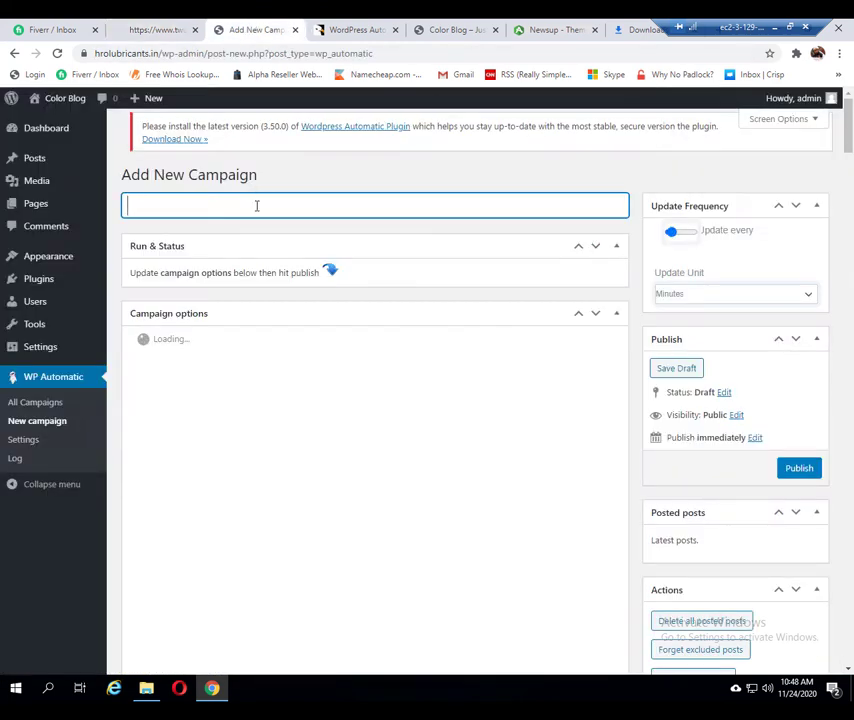
type("Business")
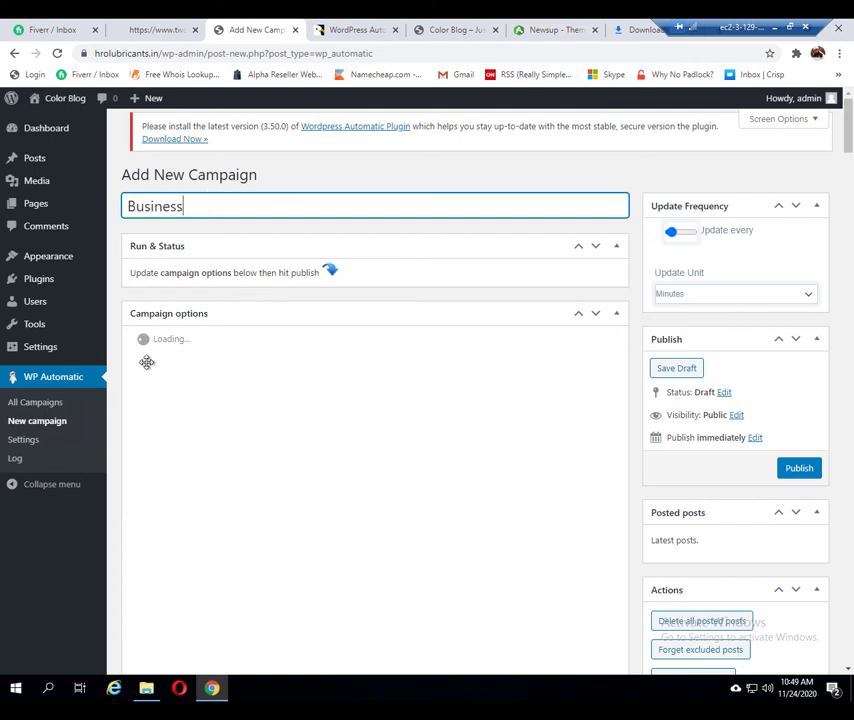
scroll(273, 408, "down", 5)
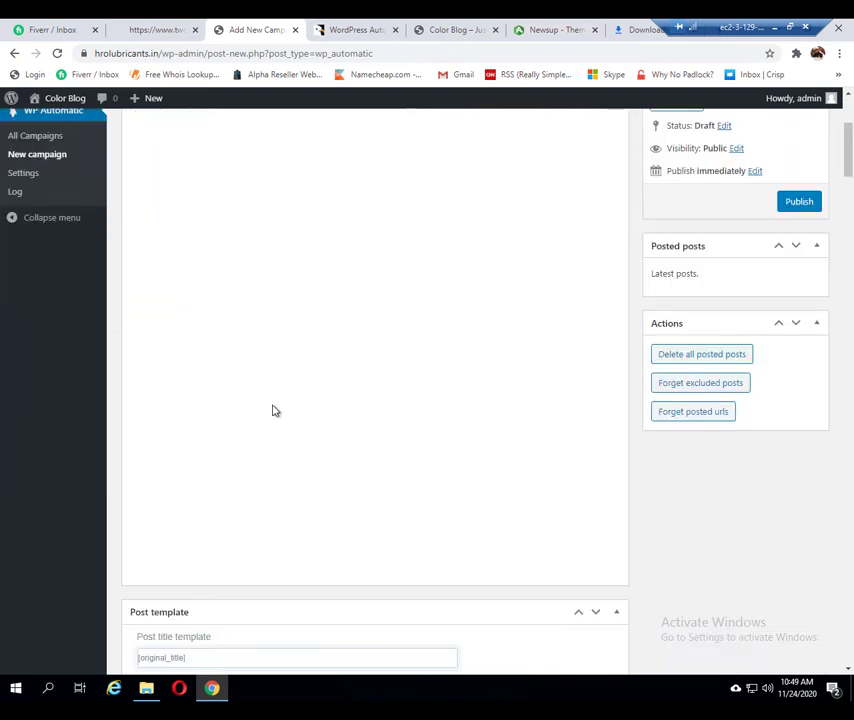
scroll(273, 407, "down", 5)
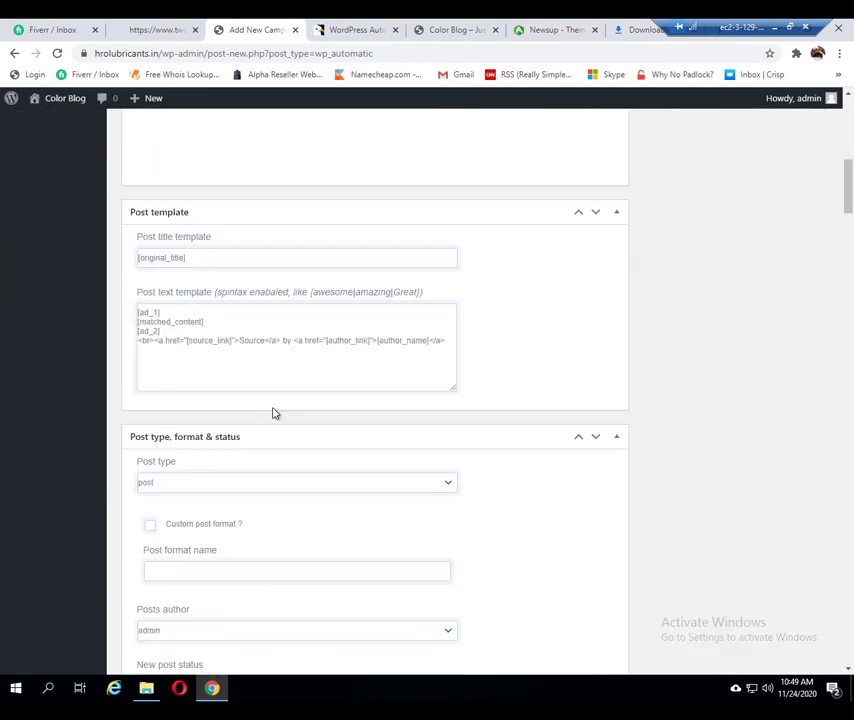
scroll(272, 412, "up", 4)
scroll(273, 409, "up", 5)
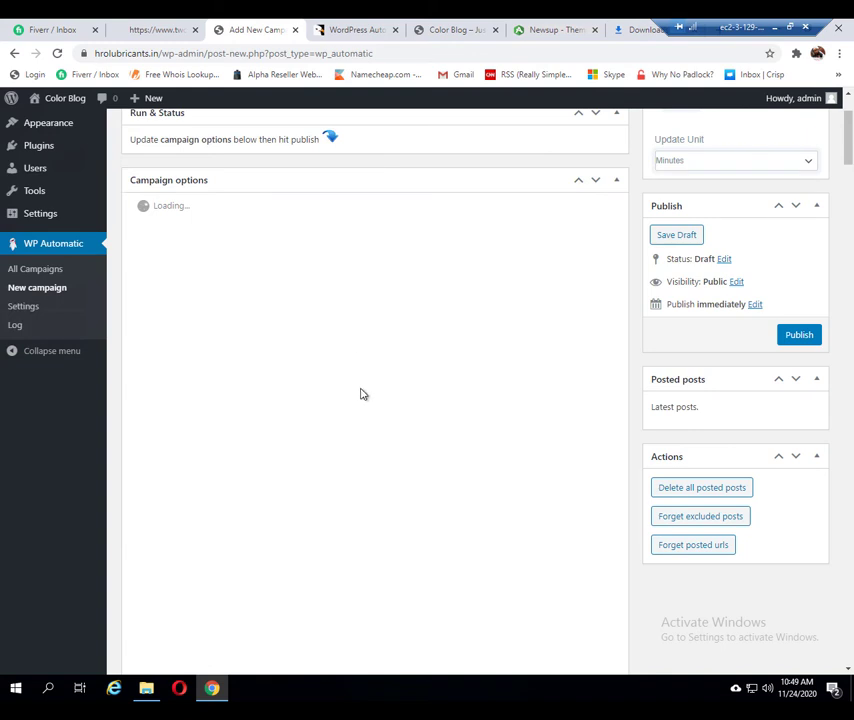
scroll(362, 394, "up", 2)
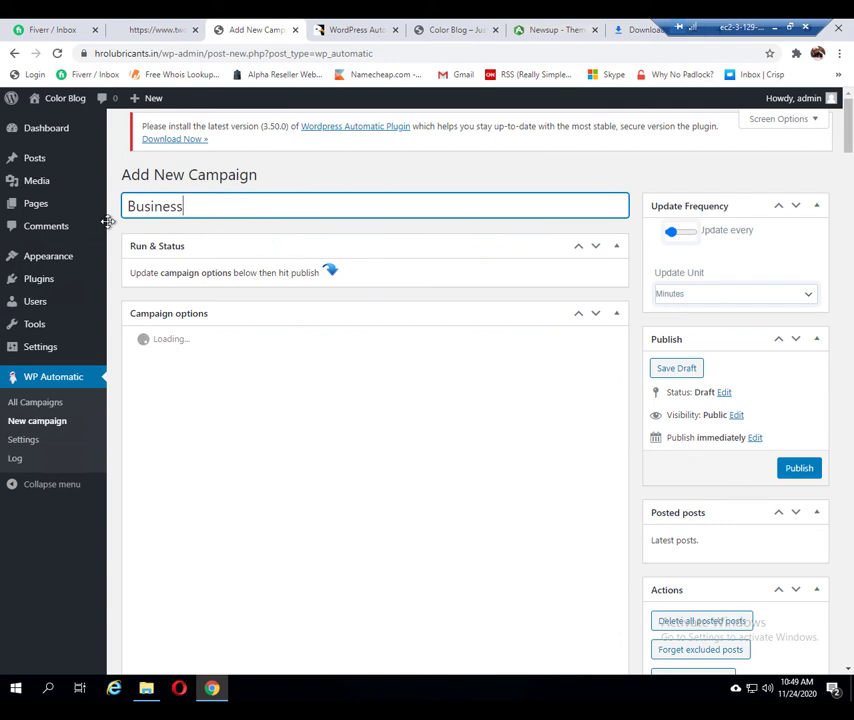
Search the plugin directory for downgrad, then install and activate WP Downgrade | Specific Core Version.
left_click(40, 283)
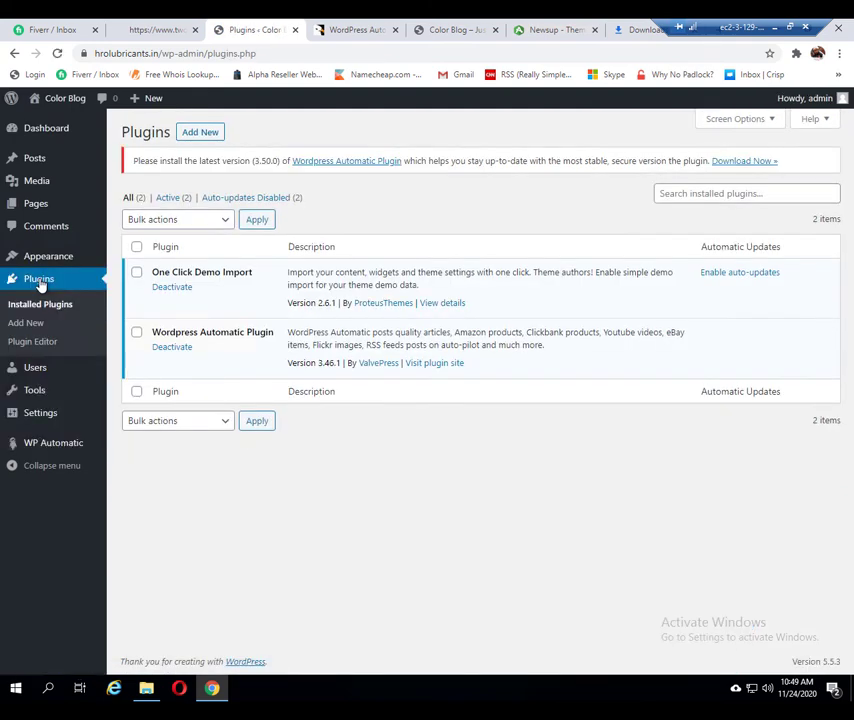
left_click(203, 133)
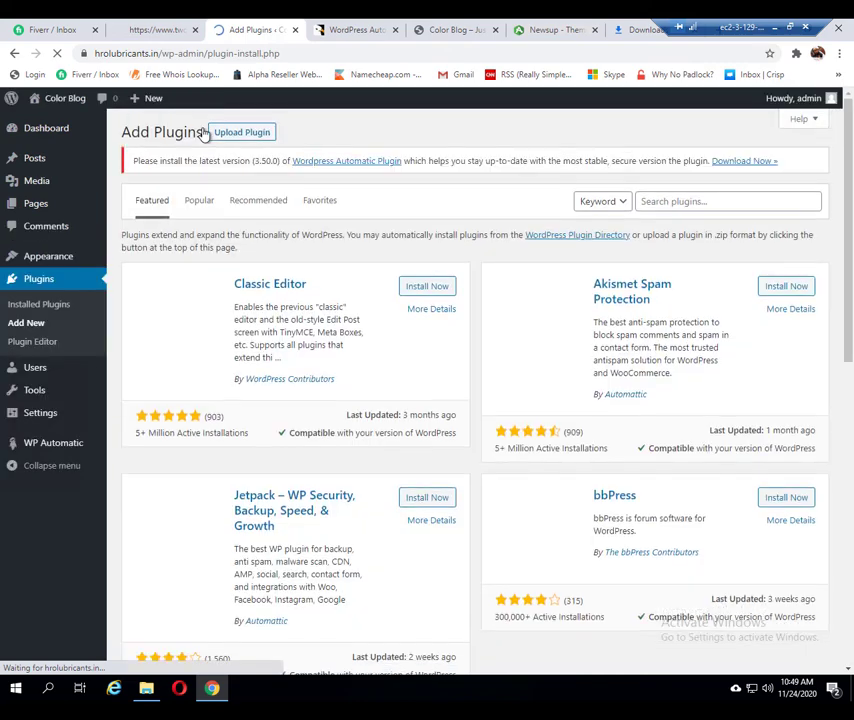
left_click(771, 201)
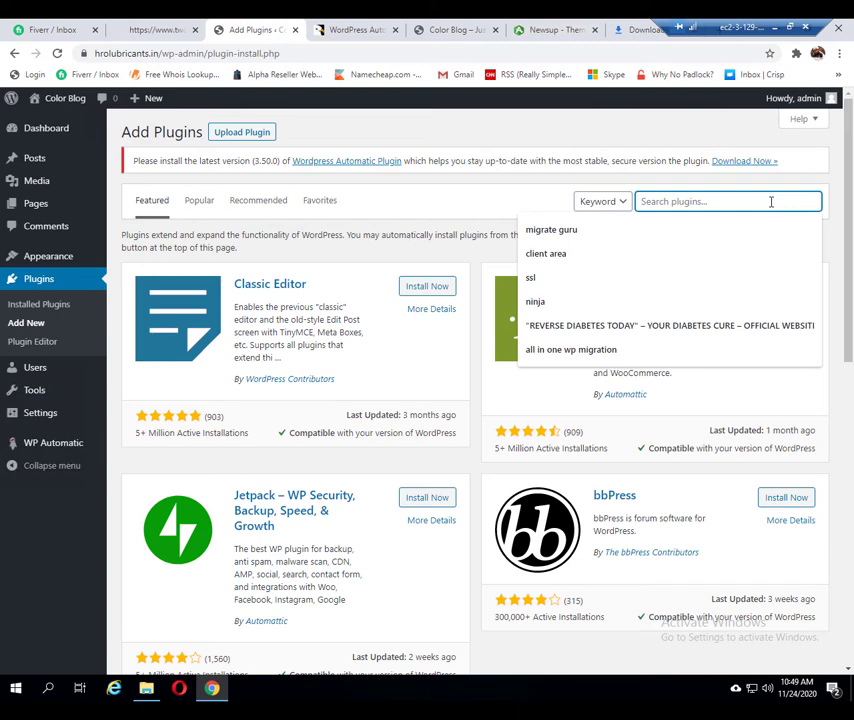
type("down")
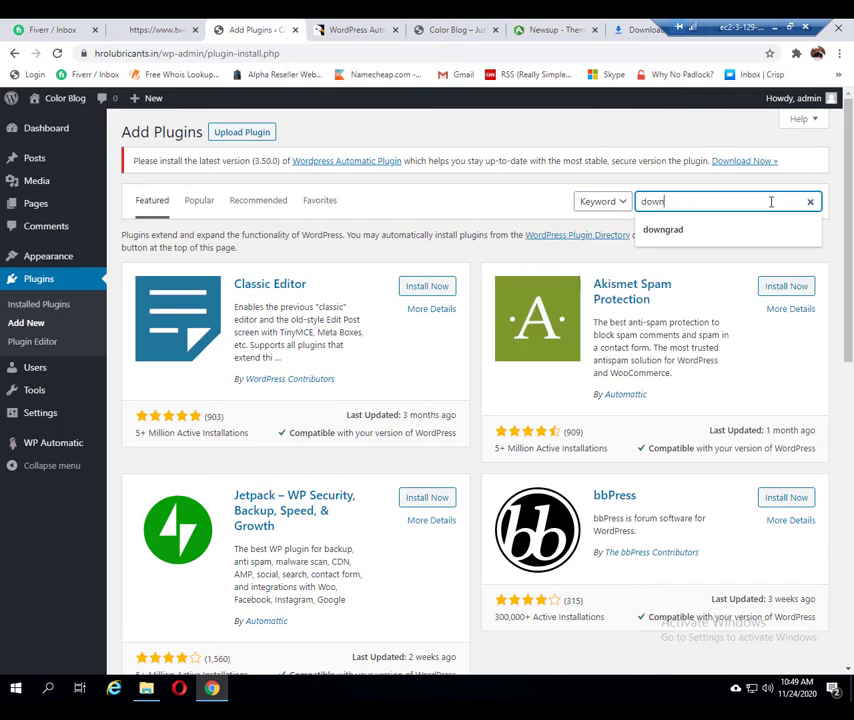
key("Down")
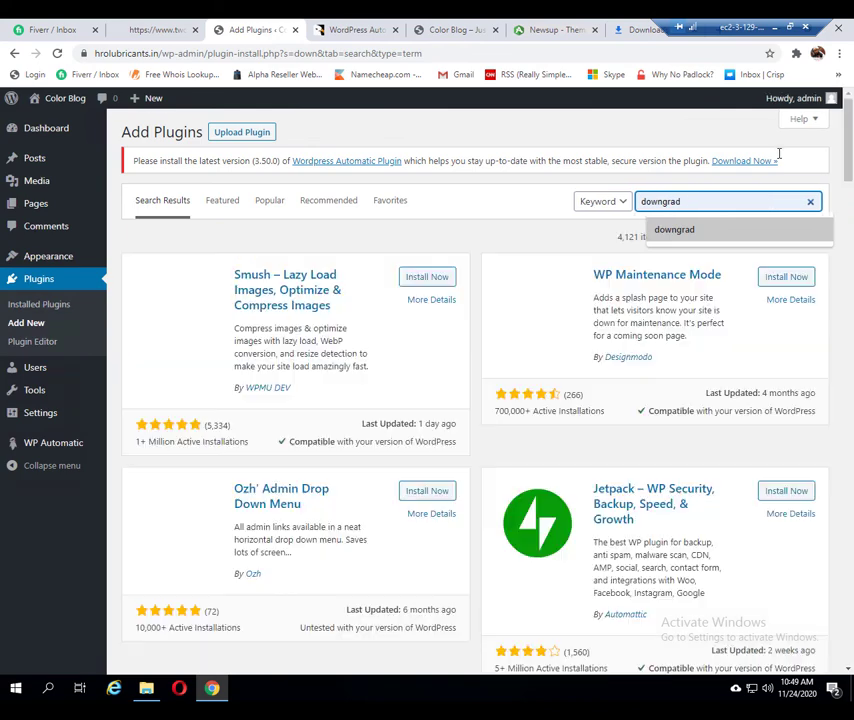
key("Return")
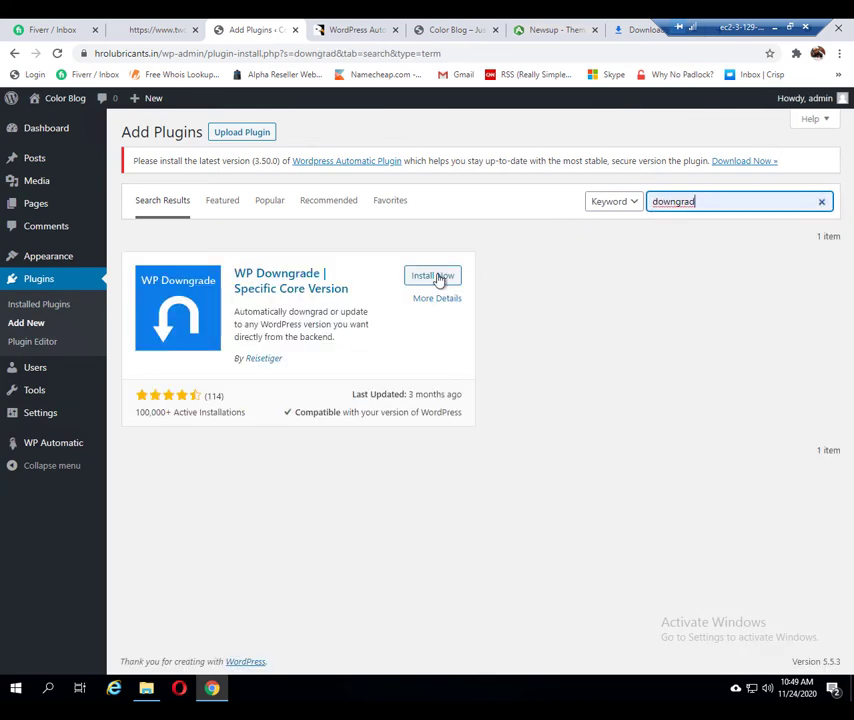
left_click(438, 279)
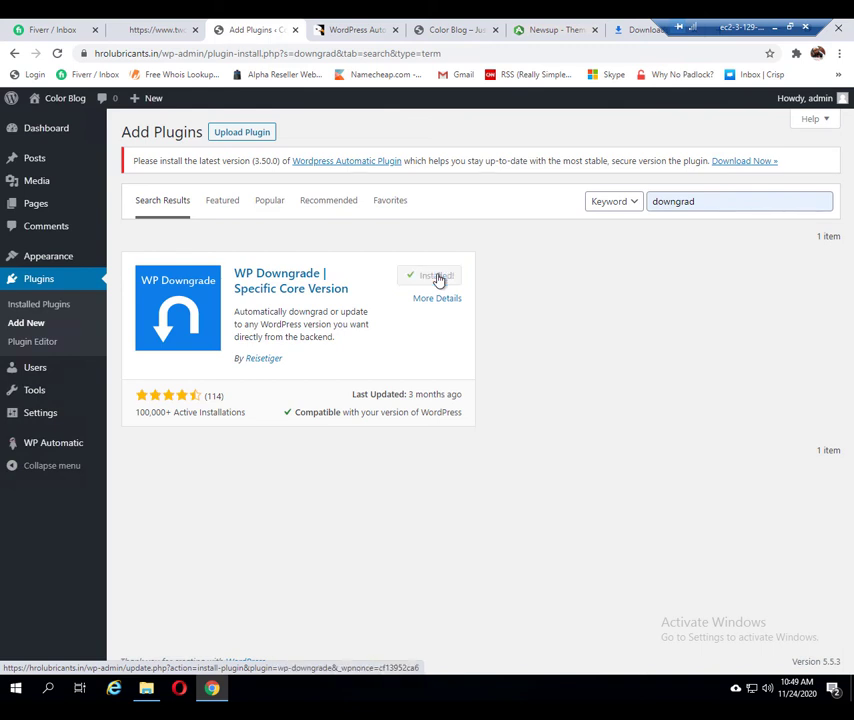
left_click(438, 276)
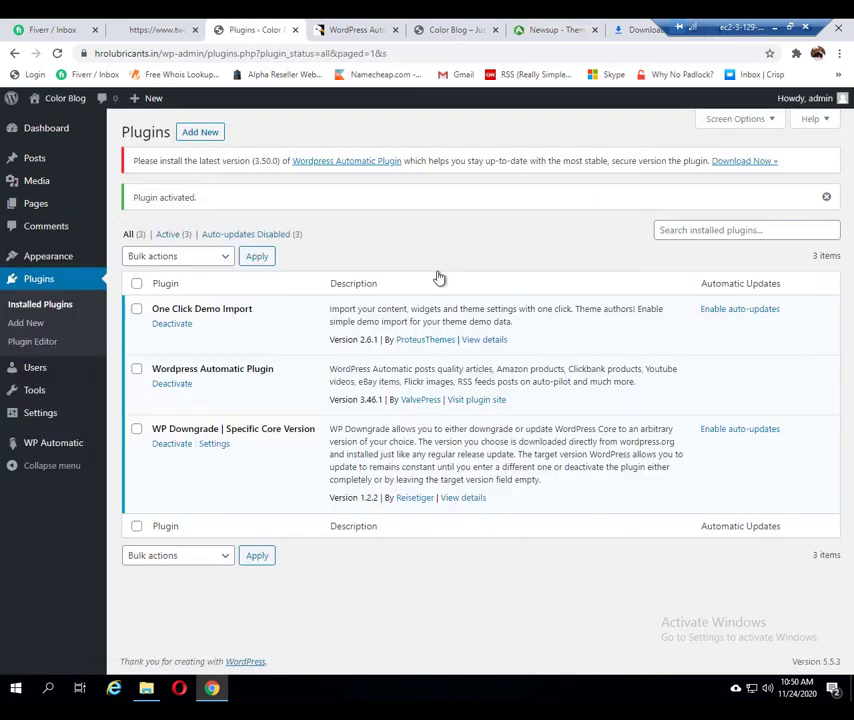
Save 5.4 as the WordPress target version in the WP Downgrade settings and re-install the WordPress core at that version.
left_click(214, 444)
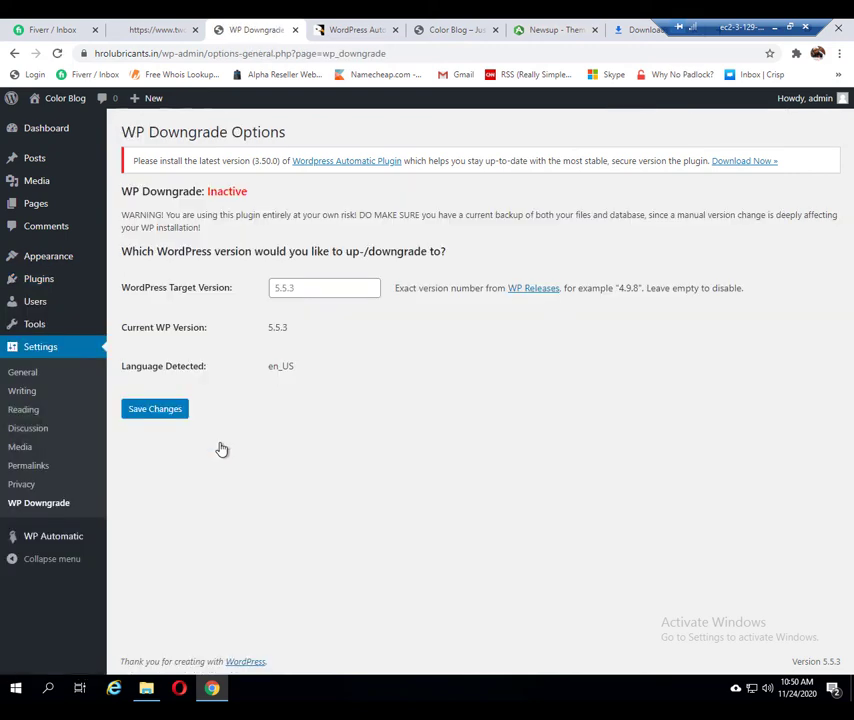
left_click(313, 288)
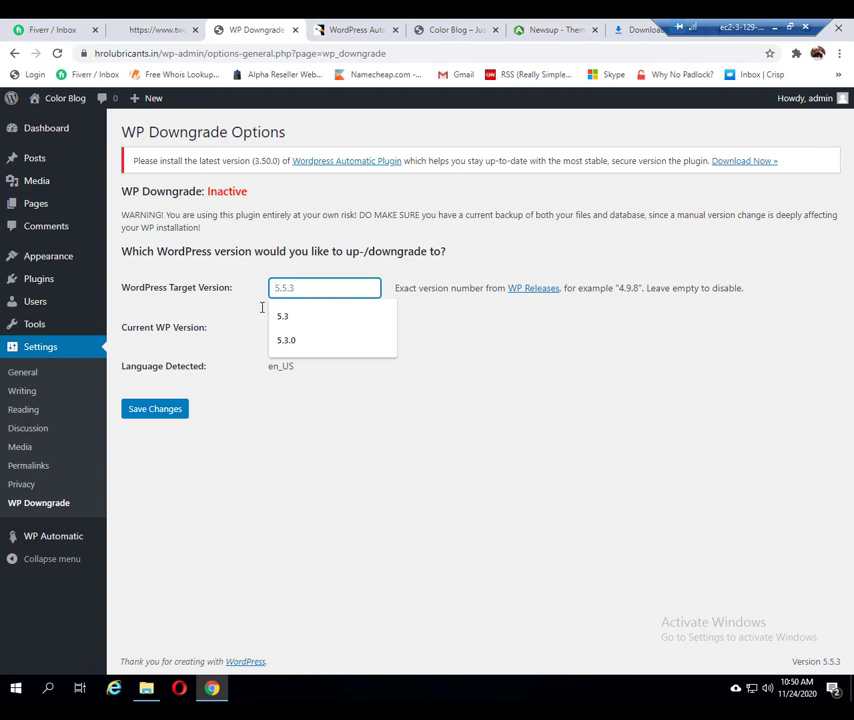
left_click(271, 364)
type("5.1")
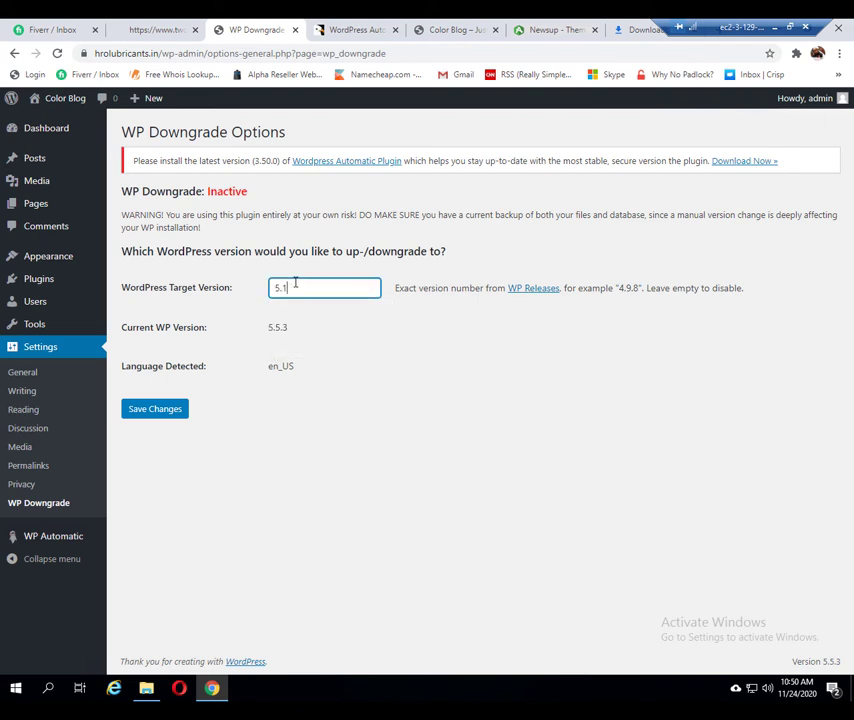
key("BackSpace")
type("4")
left_click(169, 411)
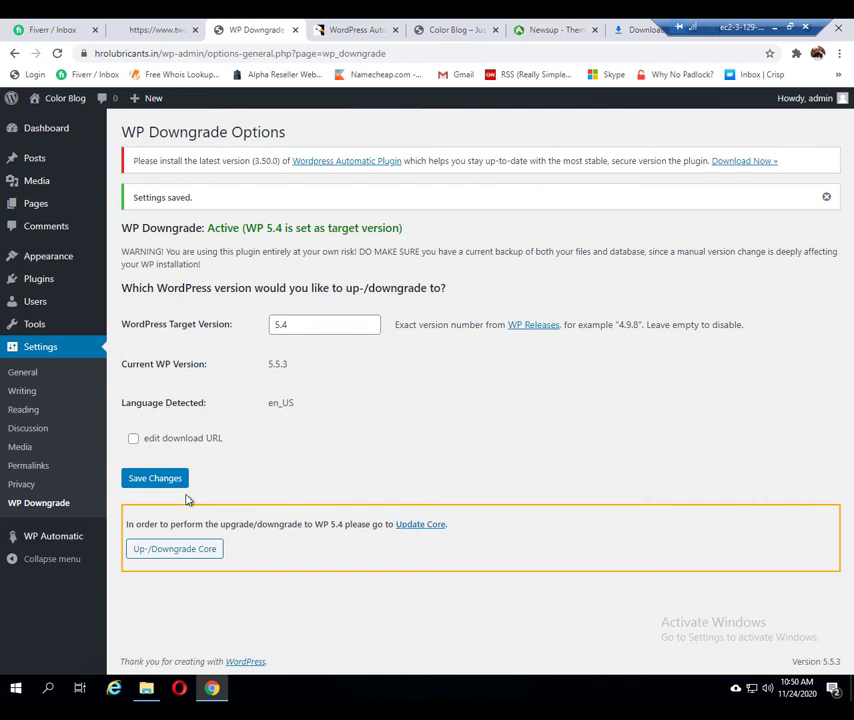
left_click(185, 549)
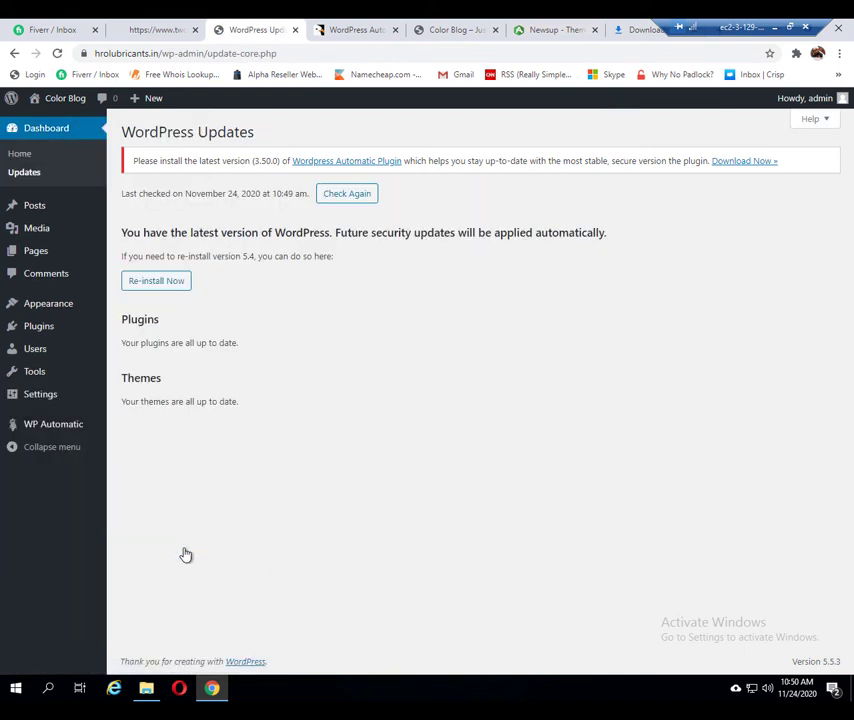
left_click(160, 280)
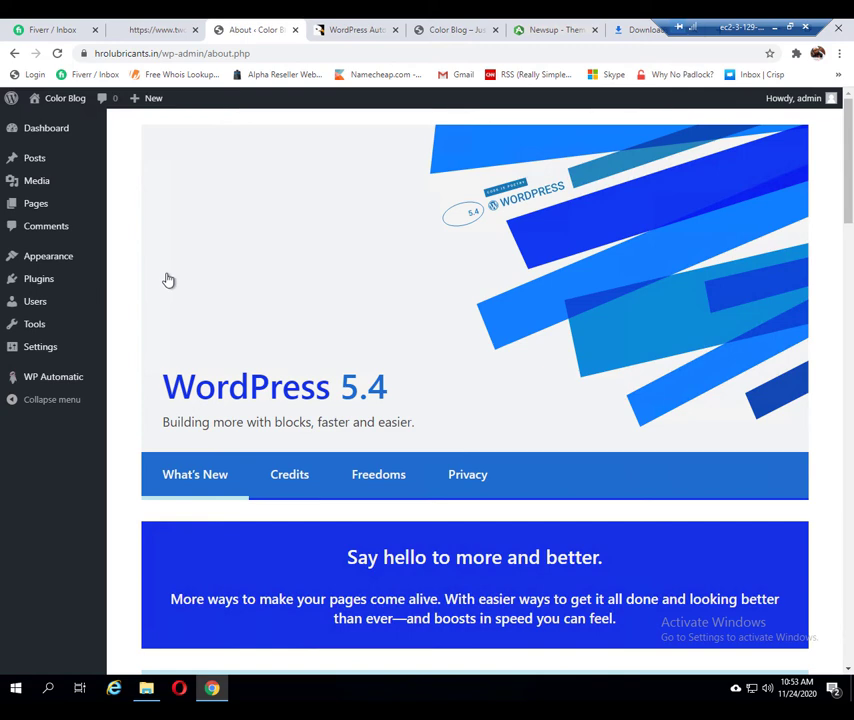
Open the untitled draft campaign in WP Automatic for editing and check its campaign options.
left_click(41, 380)
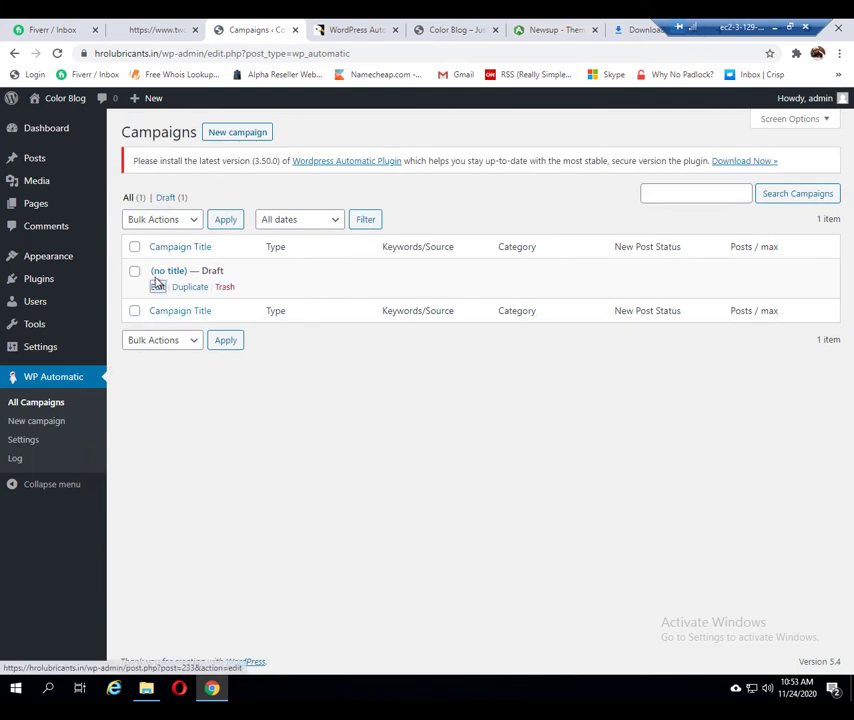
left_click(157, 285)
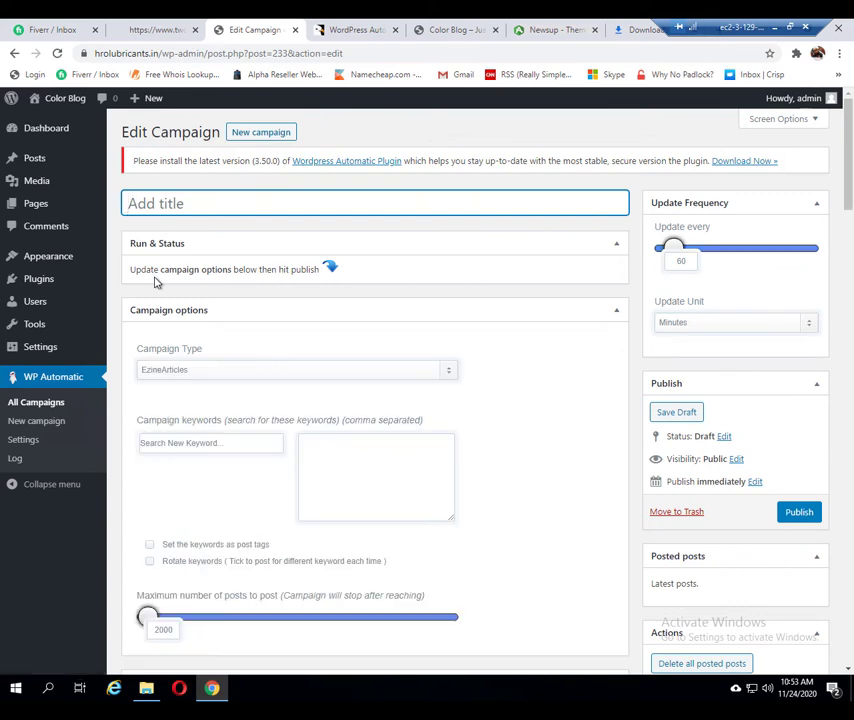
scroll(216, 305, "down", 2)
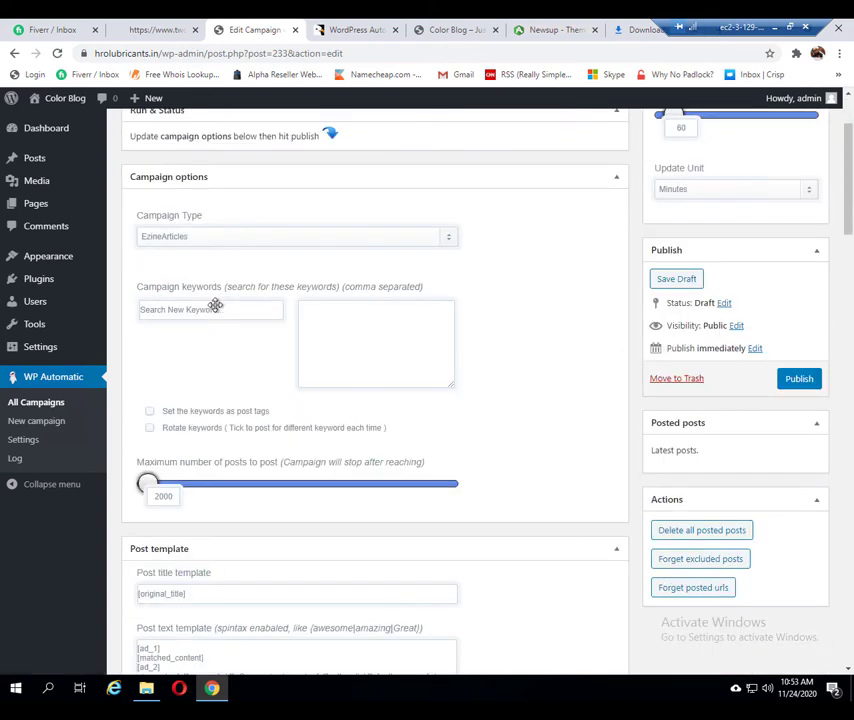
scroll(216, 305, "up", 2)
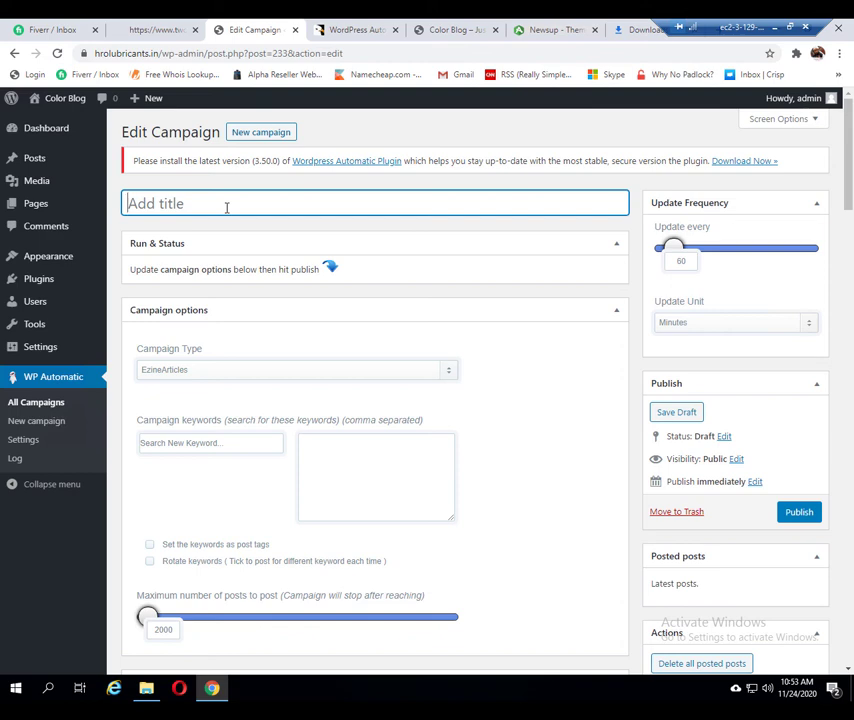
type("Business")
left_click(234, 370)
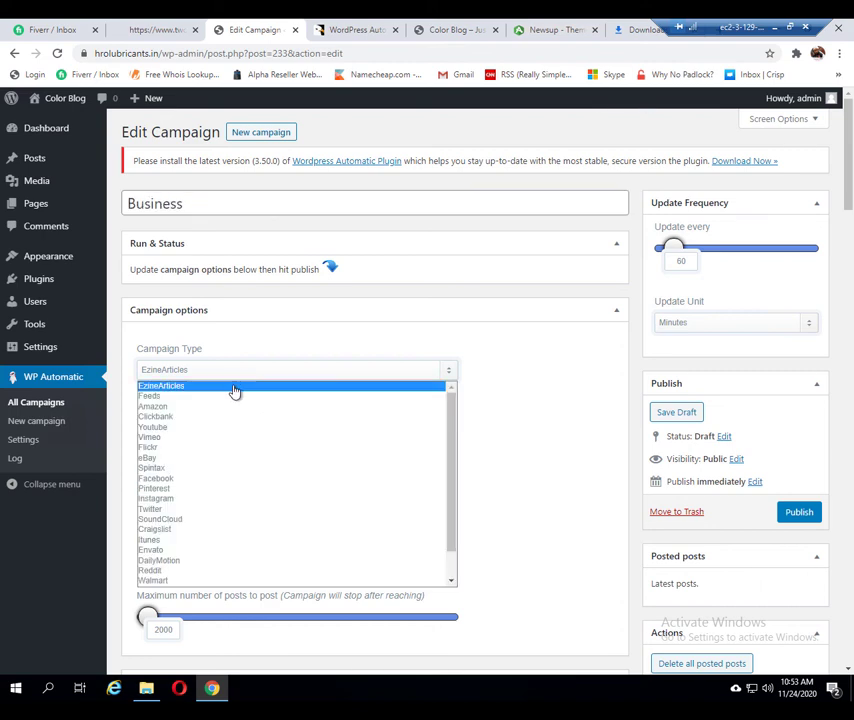
left_click(214, 397)
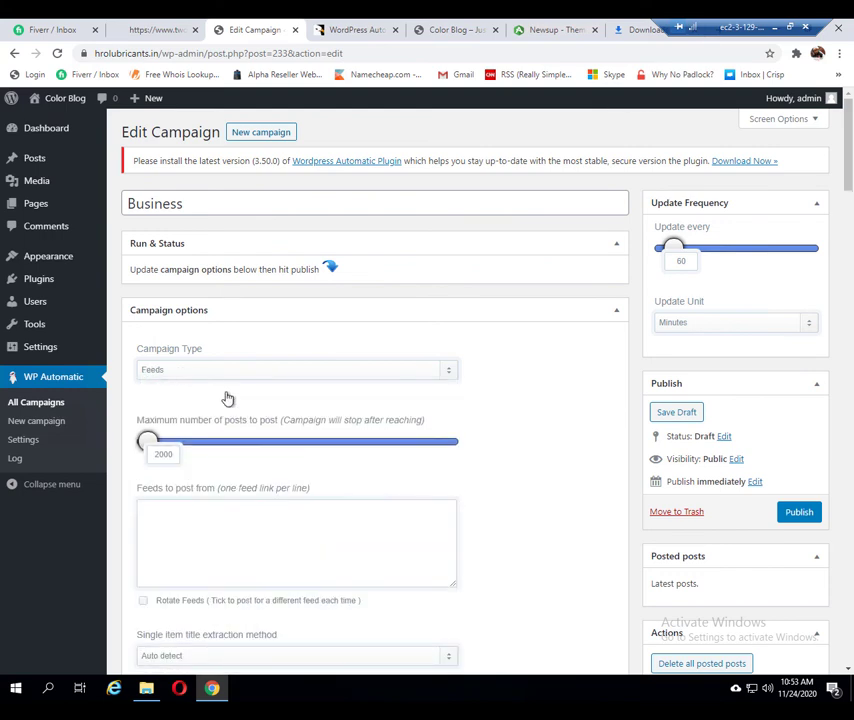
scroll(229, 392, "down", 2)
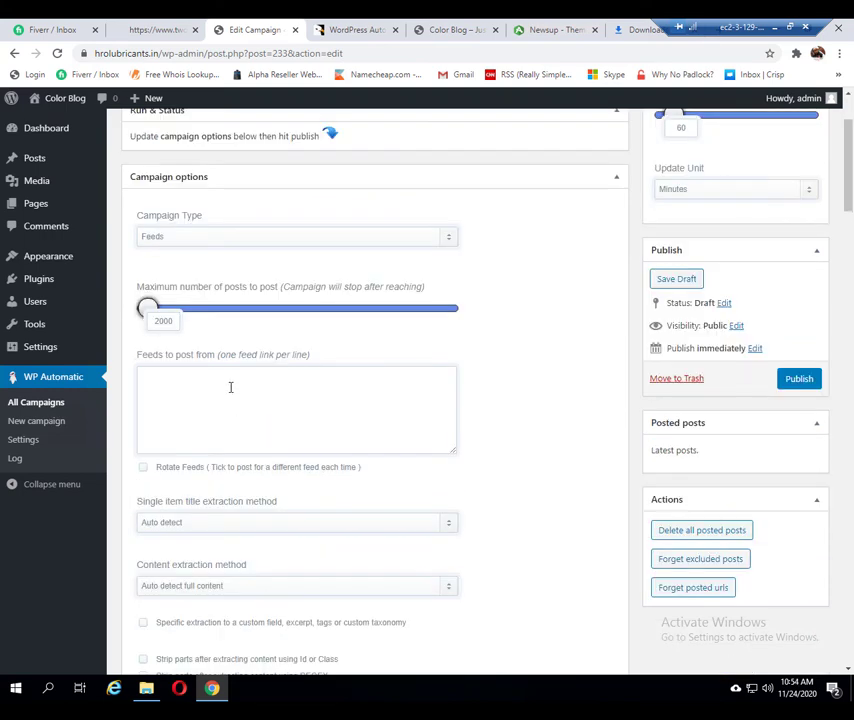
left_click(230, 387)
type("https://www.twominutebooks.com/category/business/feed")
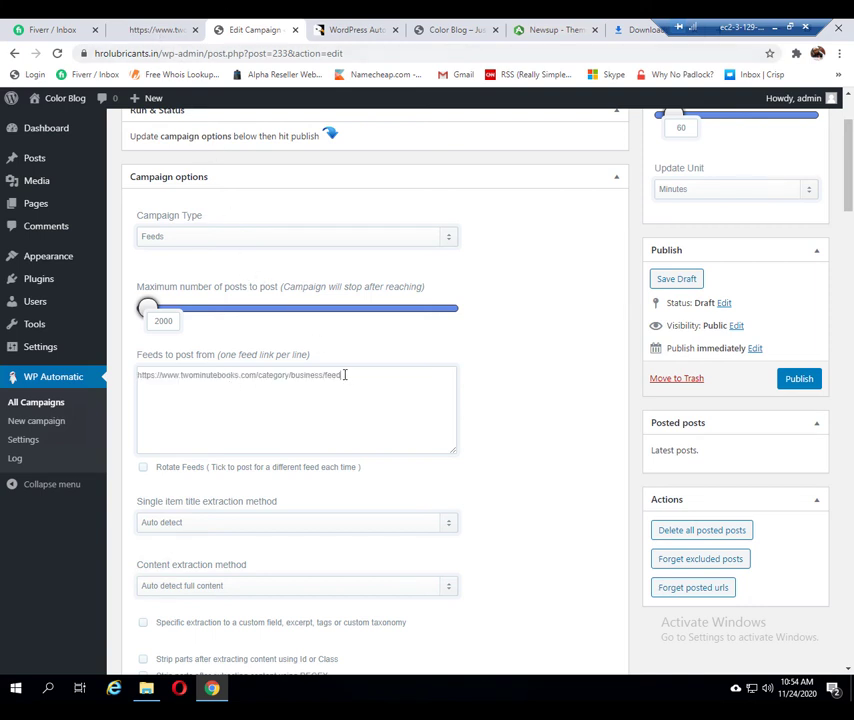
Enable setting meta tags as WordPress tags and skipping posts with no content or without images in the campaign options.
scroll(344, 372, "down", 5)
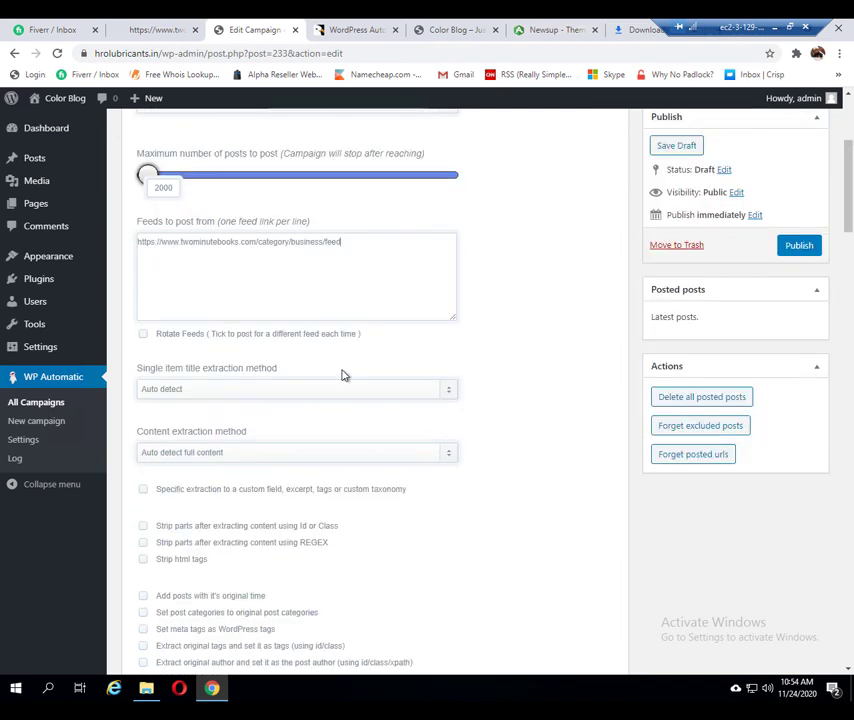
scroll(340, 377, "down", 1)
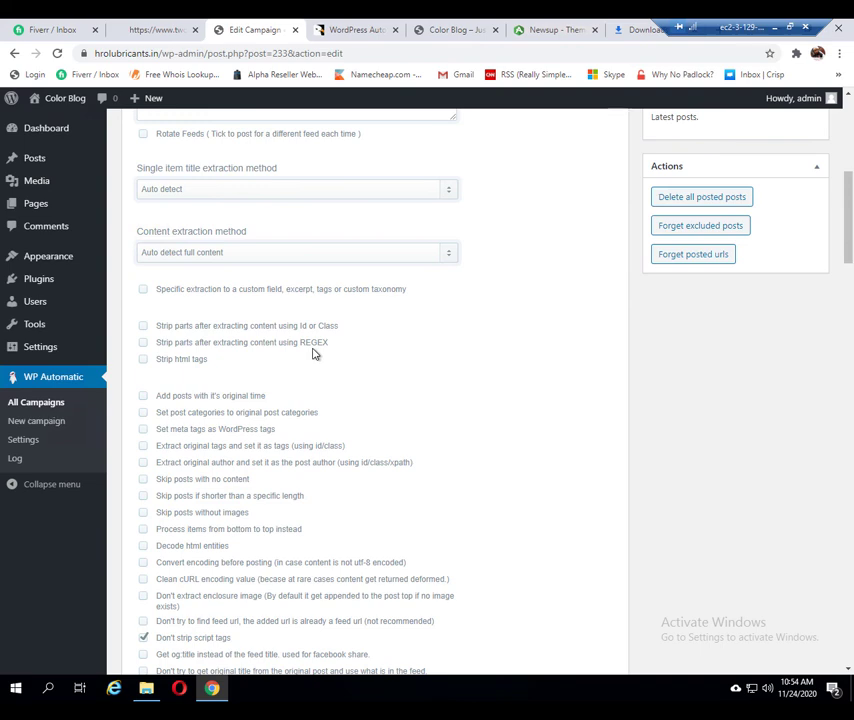
scroll(313, 352, "up", 1)
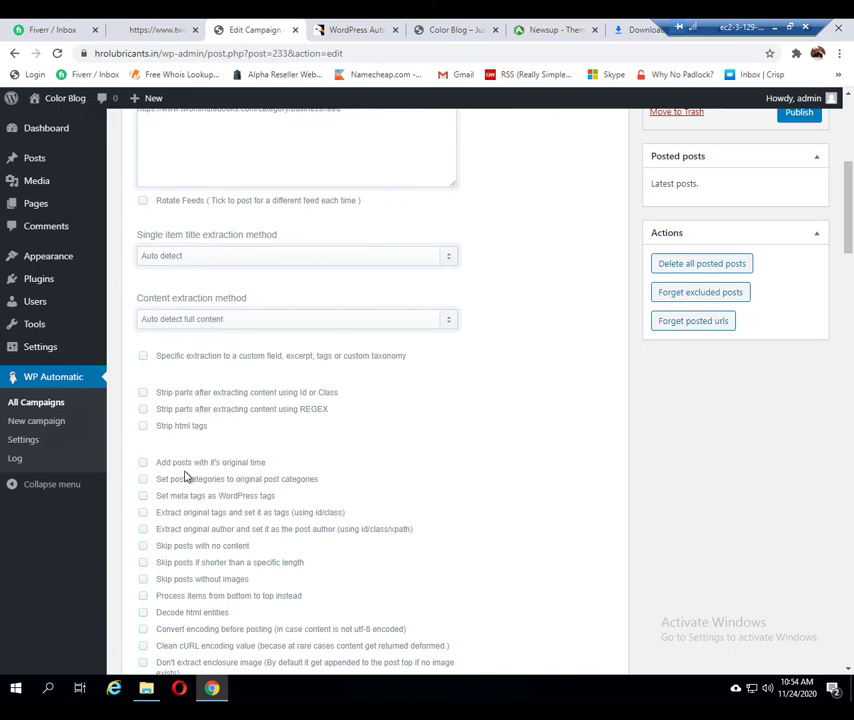
scroll(280, 477, "down", 1)
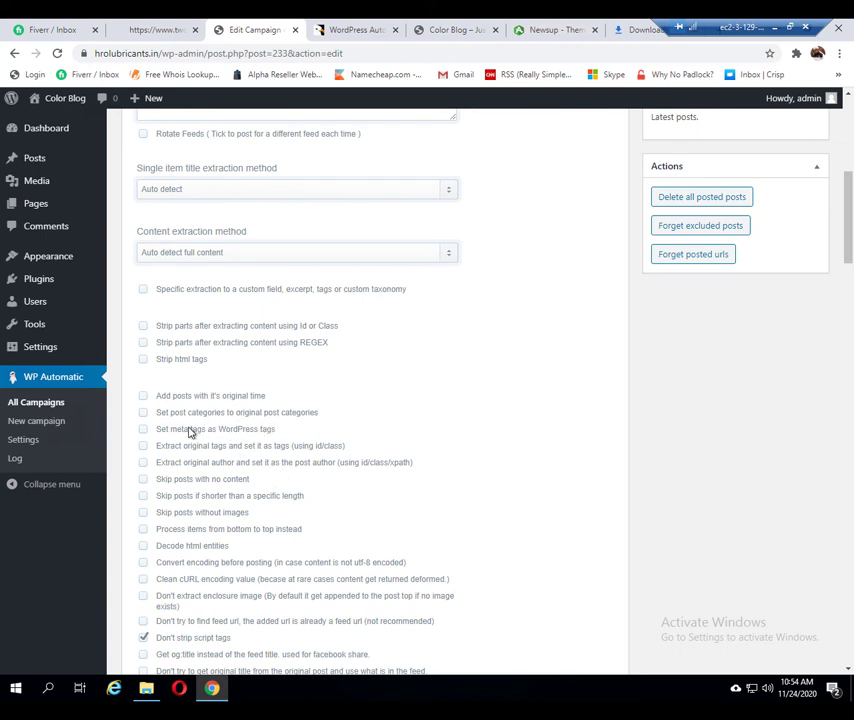
left_click(157, 433)
left_click(146, 481)
left_click(143, 514)
scroll(197, 481, "down", 1)
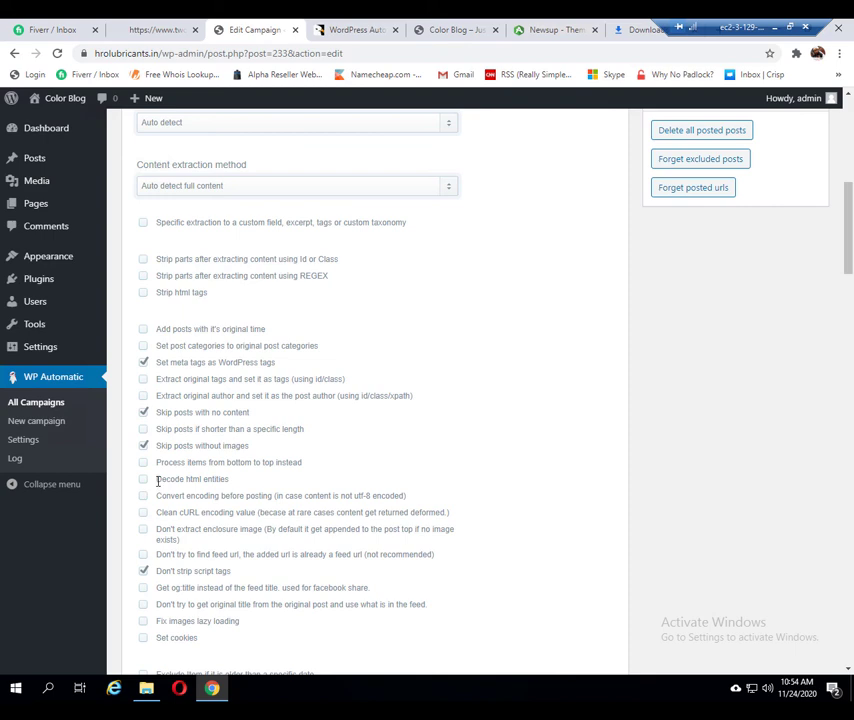
scroll(157, 481, "down", 1)
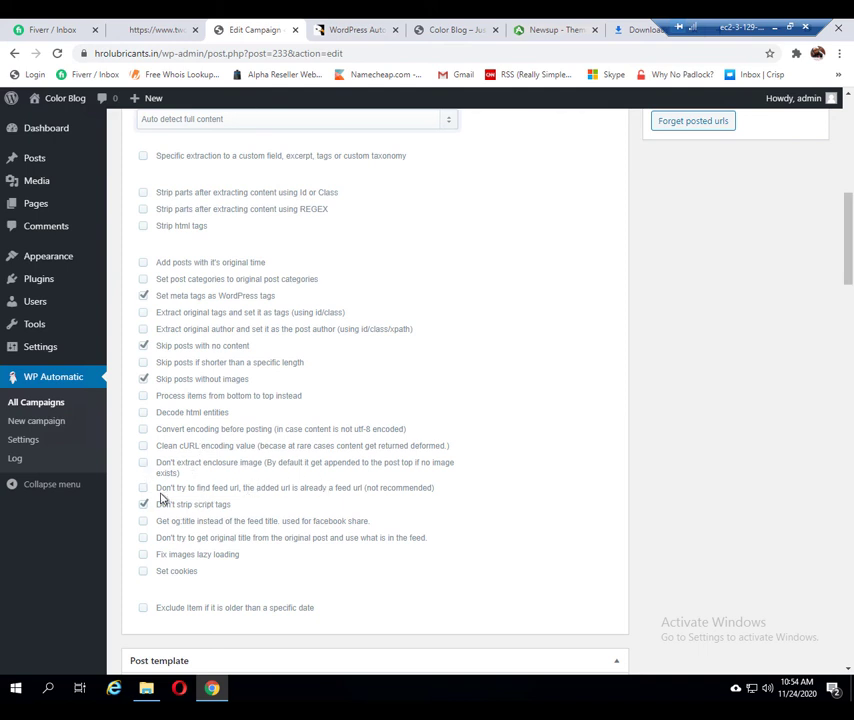
left_click(144, 554)
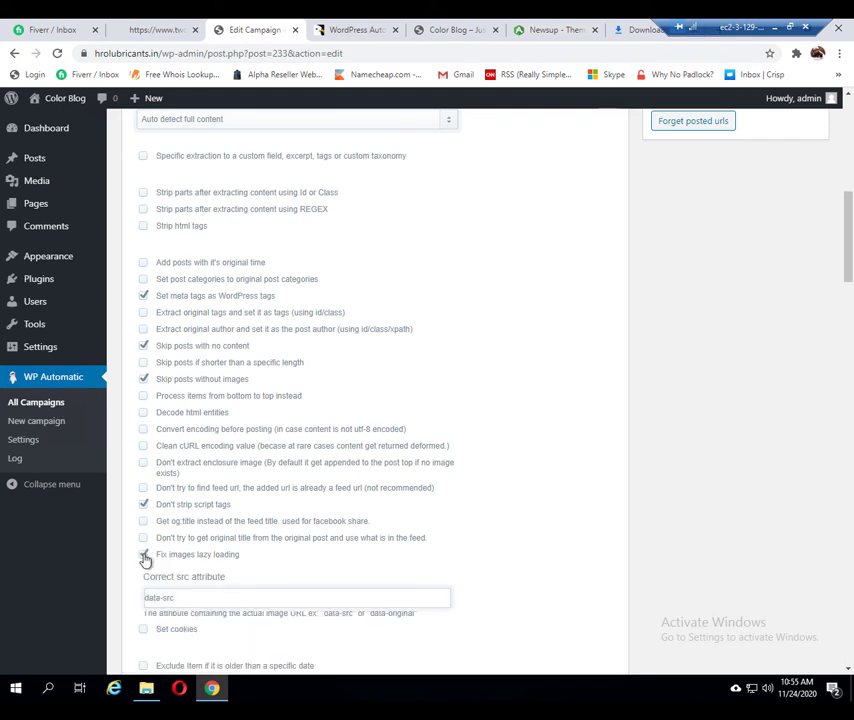
left_click(145, 558)
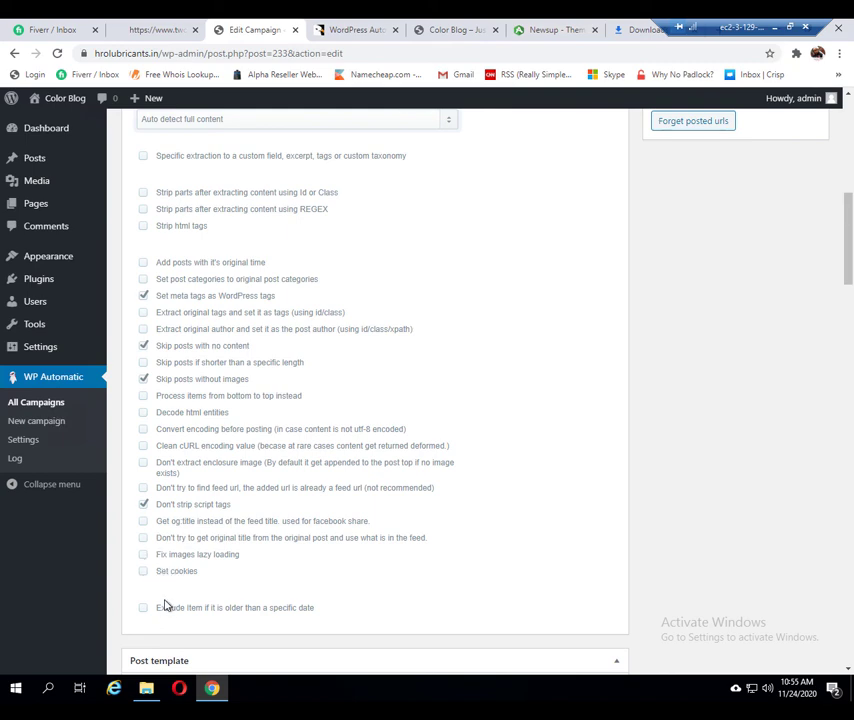
Enable actually stripping the first image from the content, generating its name from the post title and setting its media library title for the campaign's images.
scroll(202, 558, "down", 3)
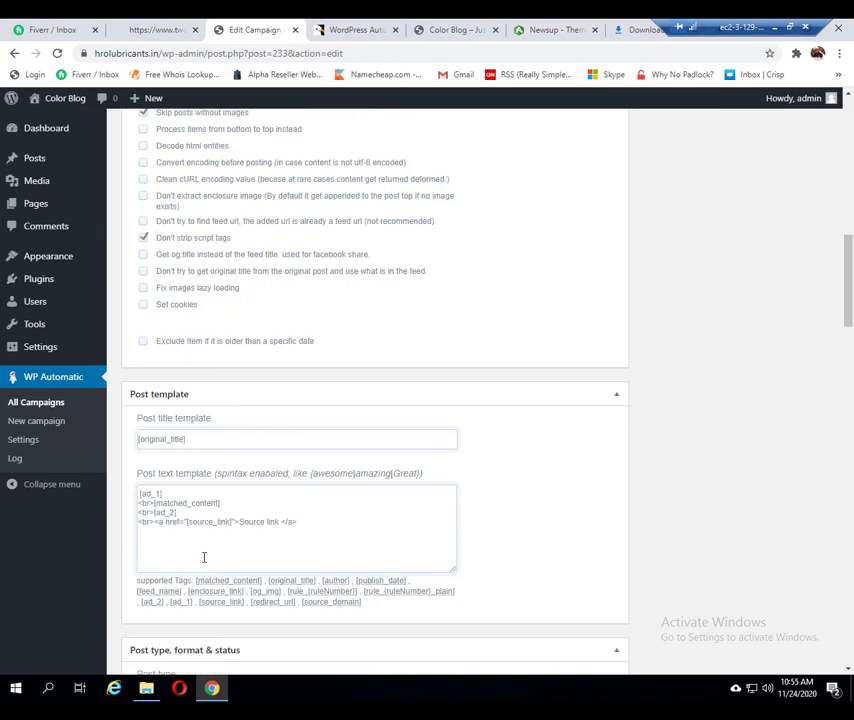
scroll(204, 558, "down", 2)
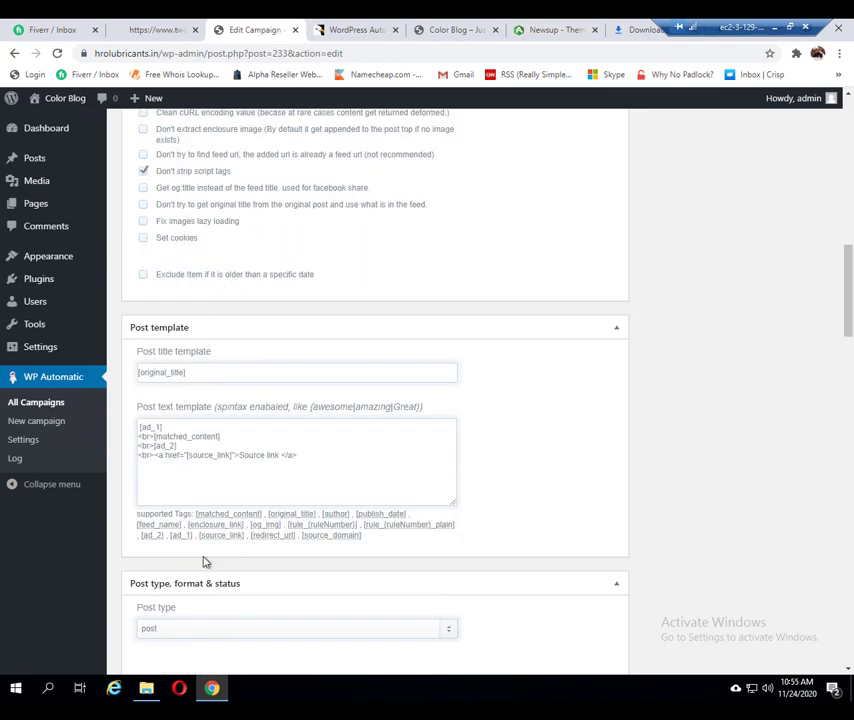
scroll(205, 561, "down", 1)
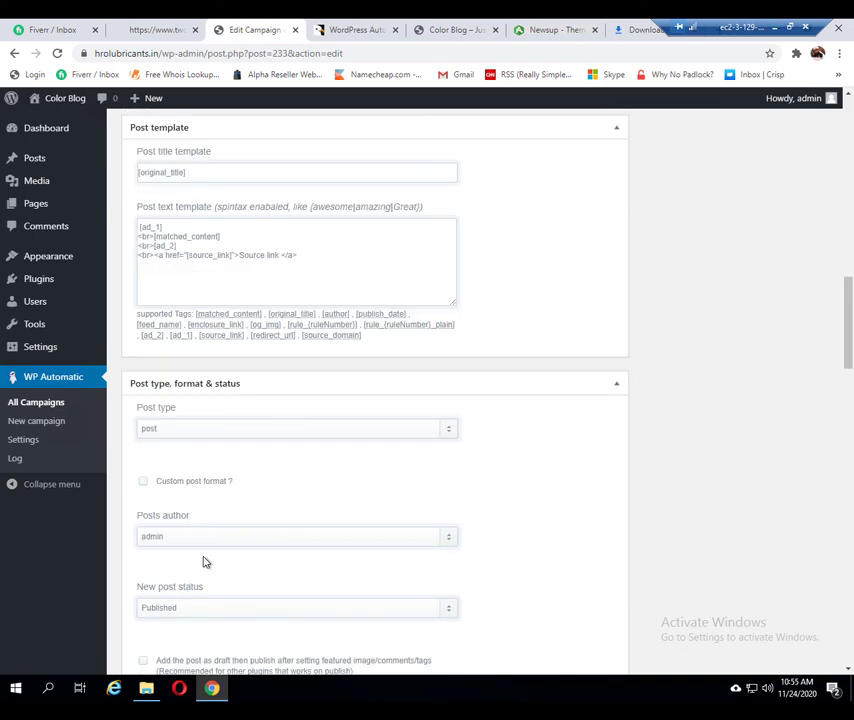
scroll(204, 562, "down", 2)
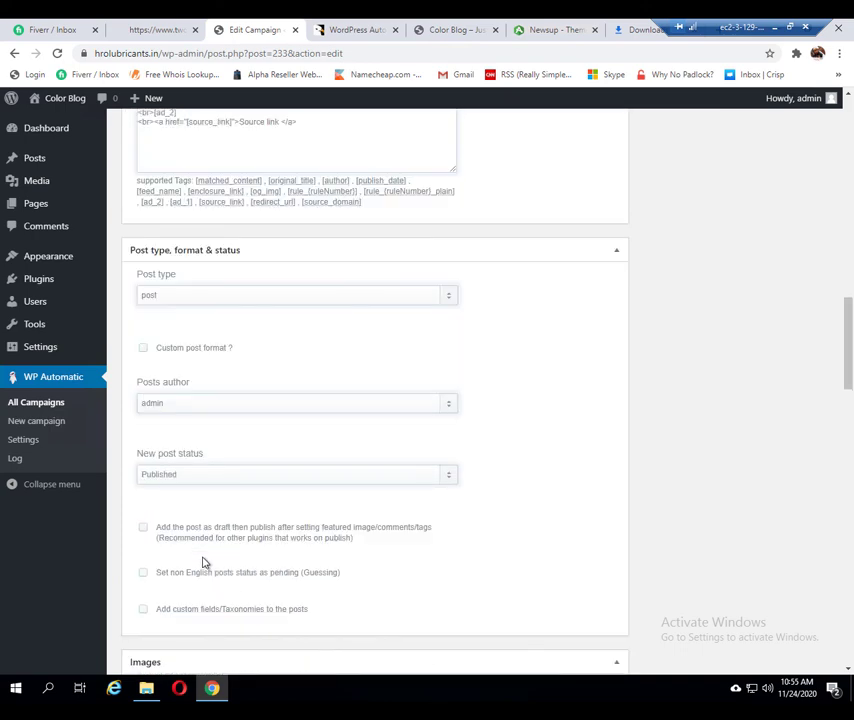
scroll(204, 562, "down", 2)
scroll(204, 562, "down", 1)
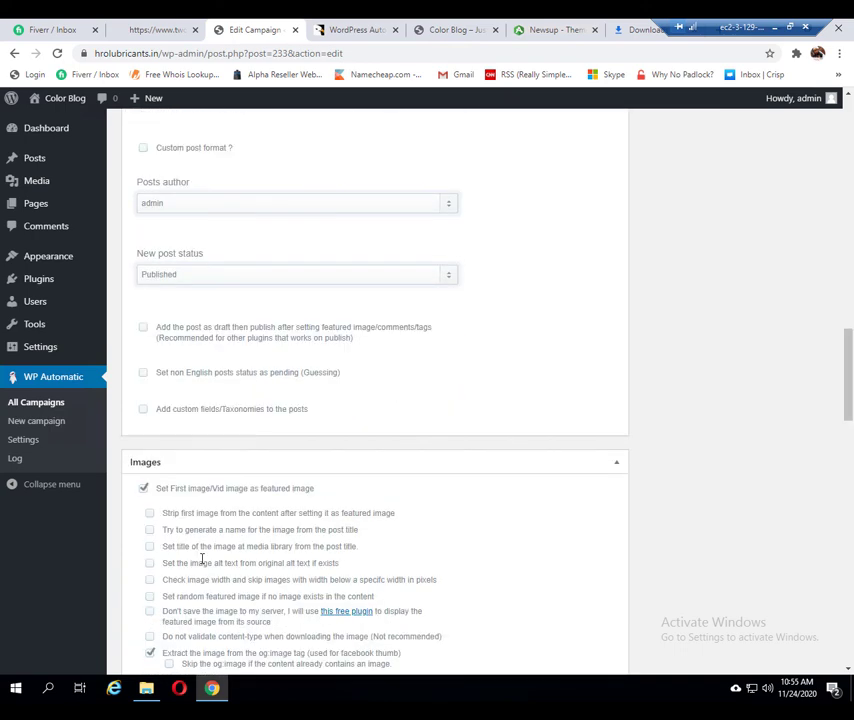
scroll(201, 540, "down", 1)
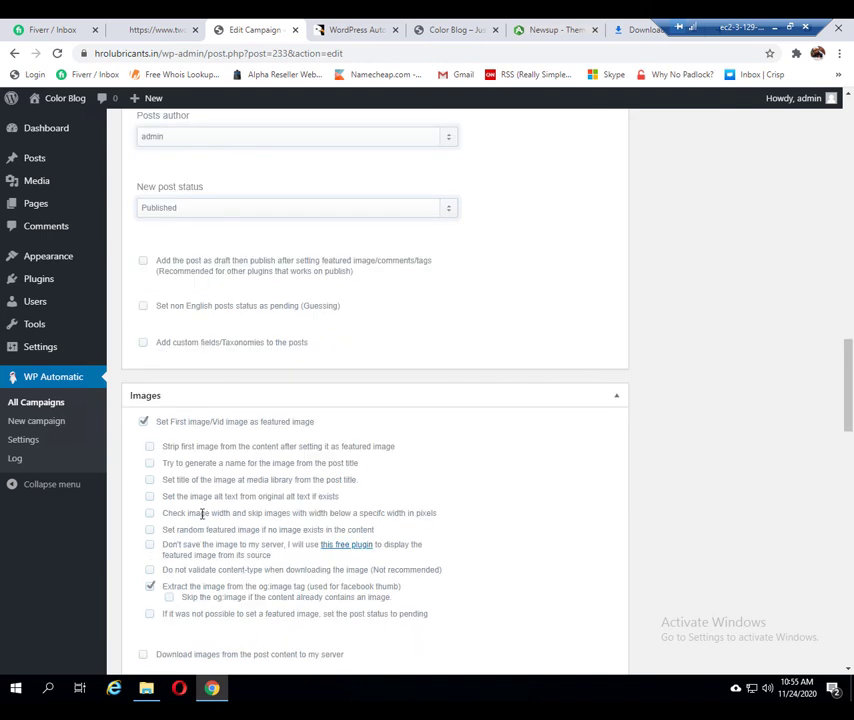
left_click(149, 447)
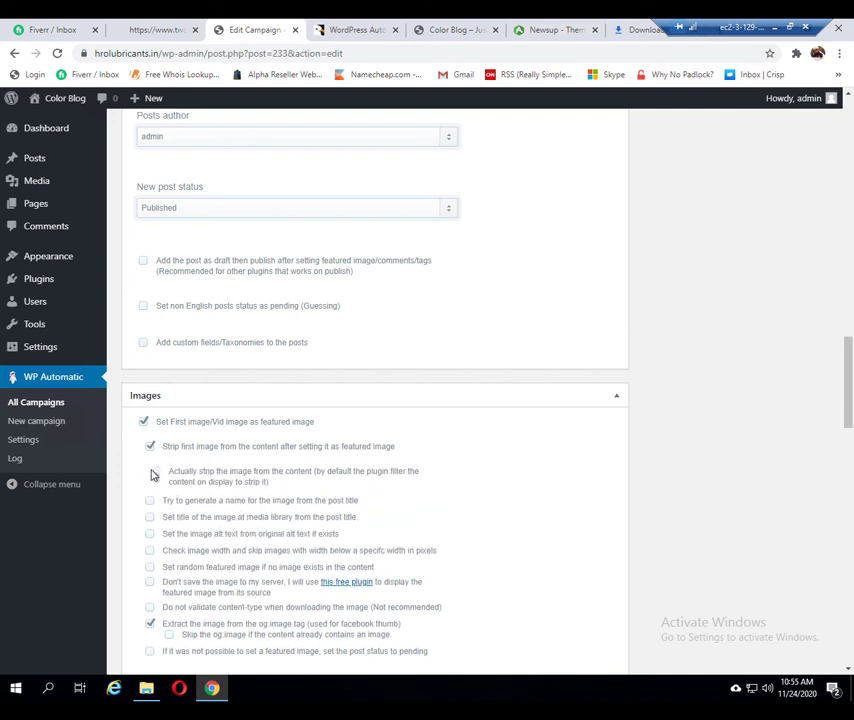
left_click(155, 472)
left_click(151, 502)
left_click(151, 519)
left_click(148, 539)
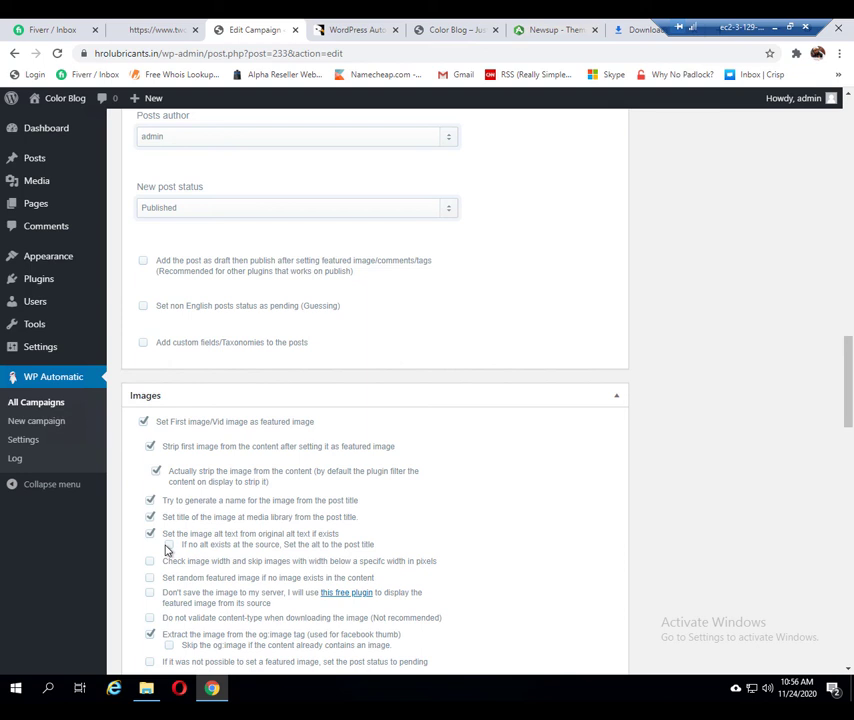
left_click(168, 546)
left_click(151, 536)
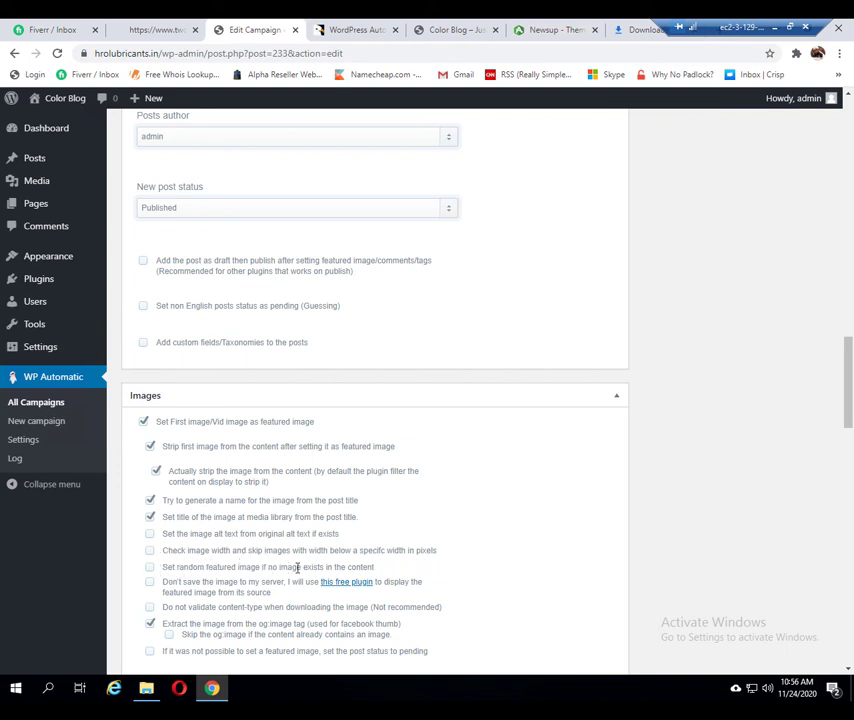
left_click(149, 568)
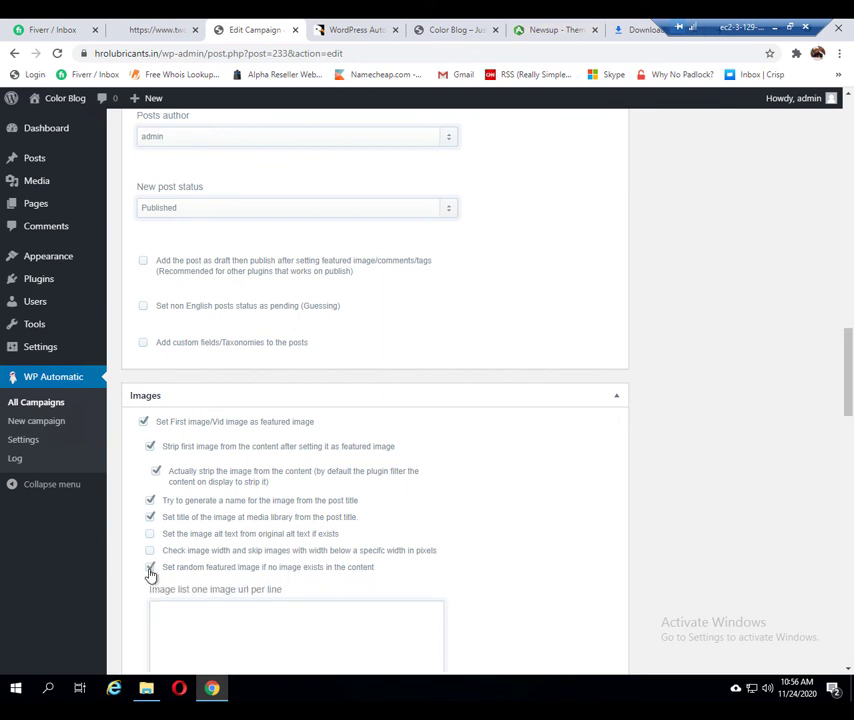
scroll(150, 576, "down", 2)
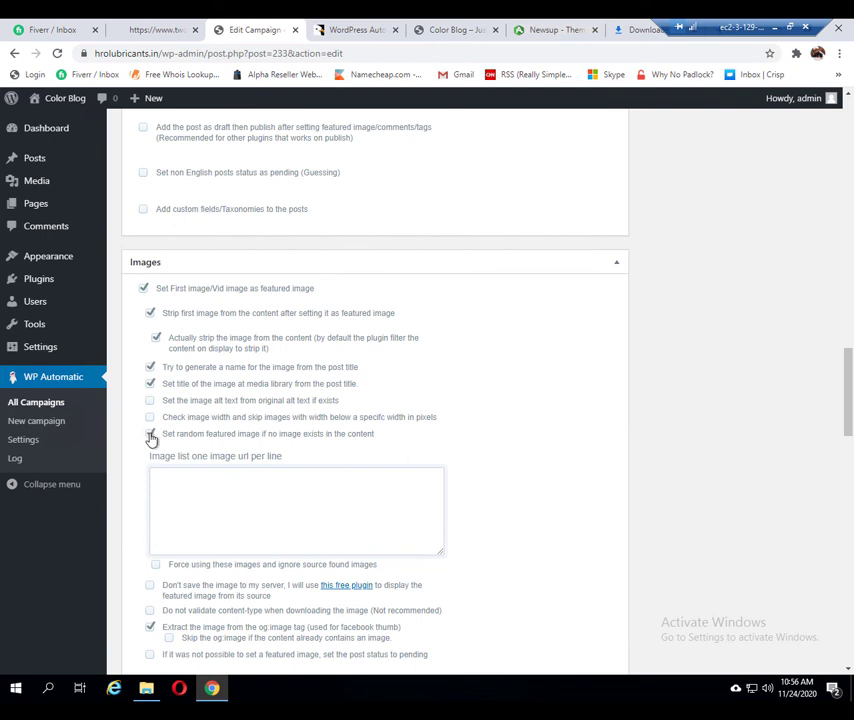
left_click(150, 435)
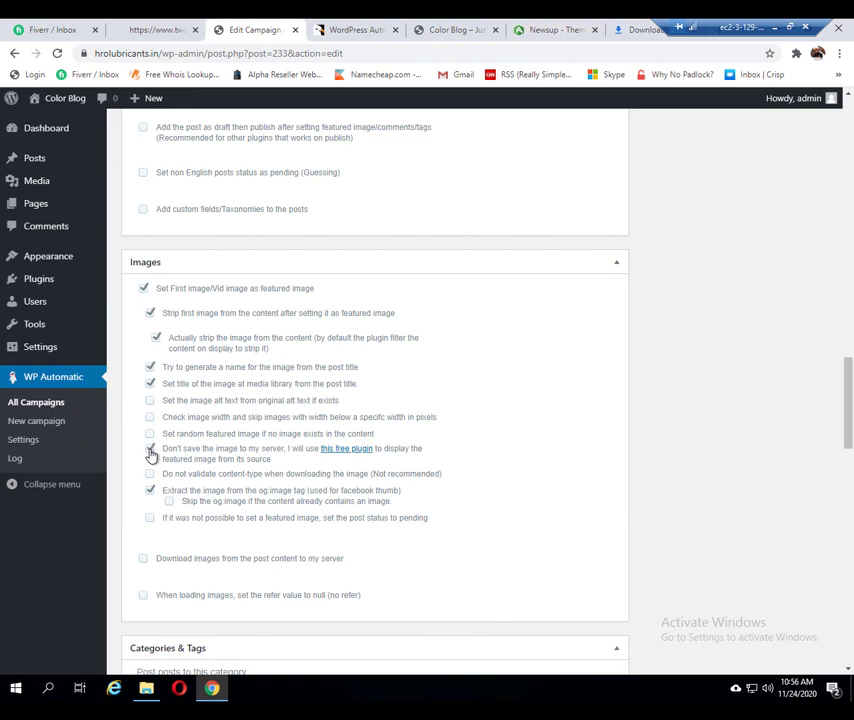
View the page of the free plugin linked in the Don't save the image to my server option, close it and turn that option off.
right_click(349, 455)
left_click(377, 462)
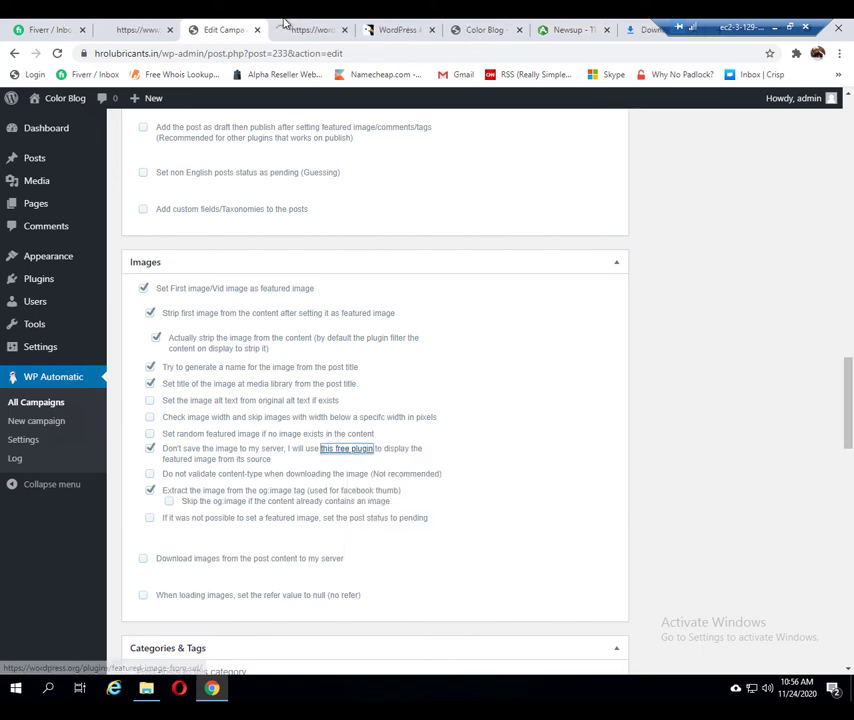
left_click(312, 29)
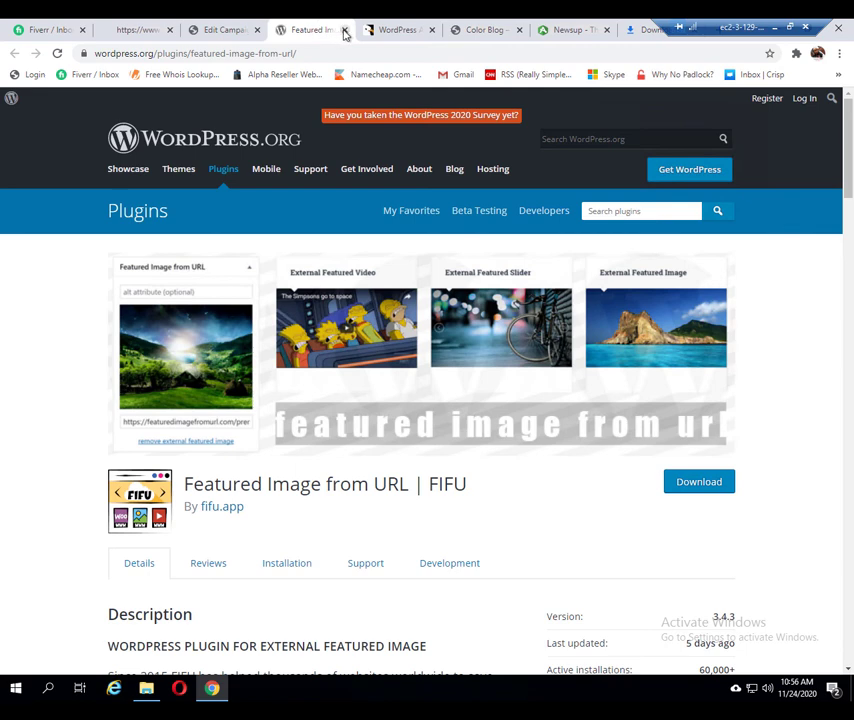
left_click(344, 30)
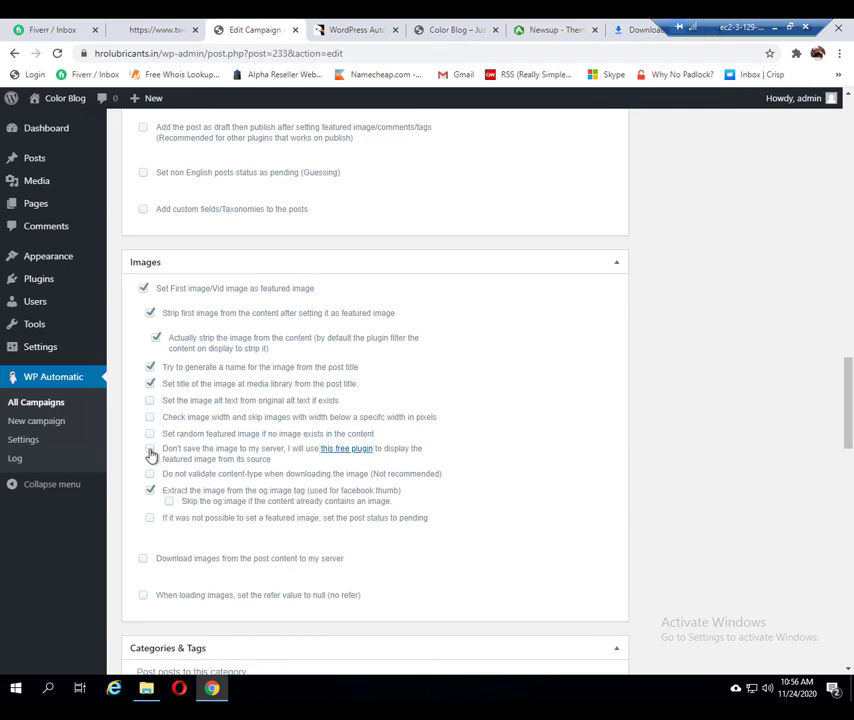
left_click(151, 452)
Assign the campaign's posts to the Business category and check the remaining filter, rewriting, content modification and link sections.
scroll(208, 541, "down", 3)
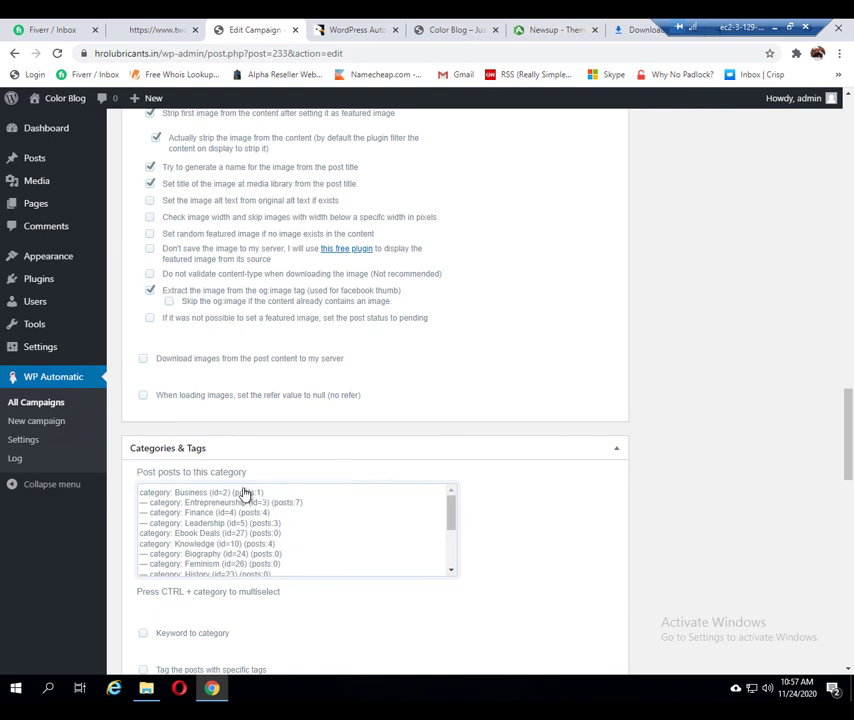
left_click(244, 494)
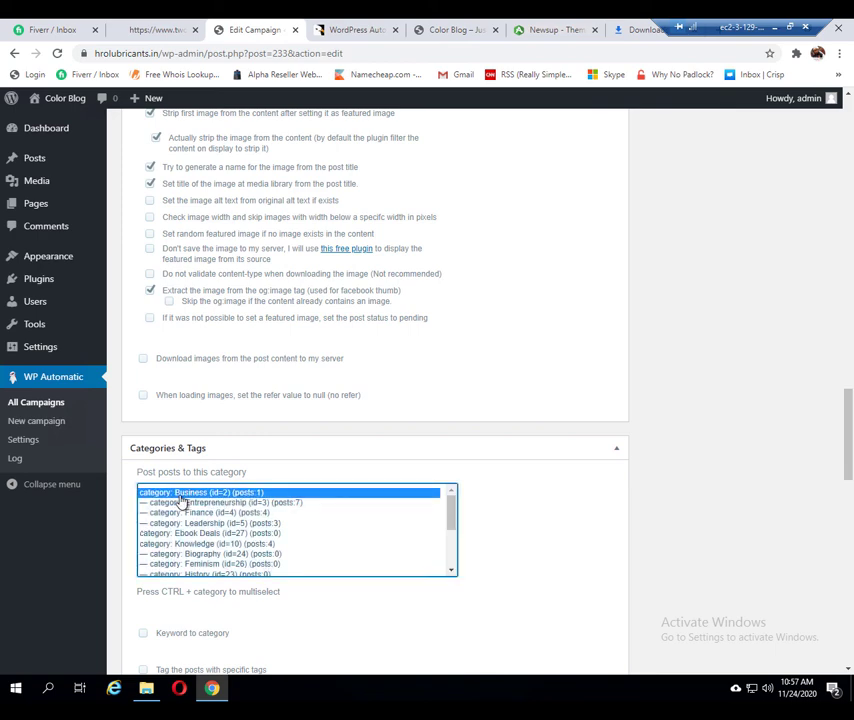
scroll(555, 492, "down", 3)
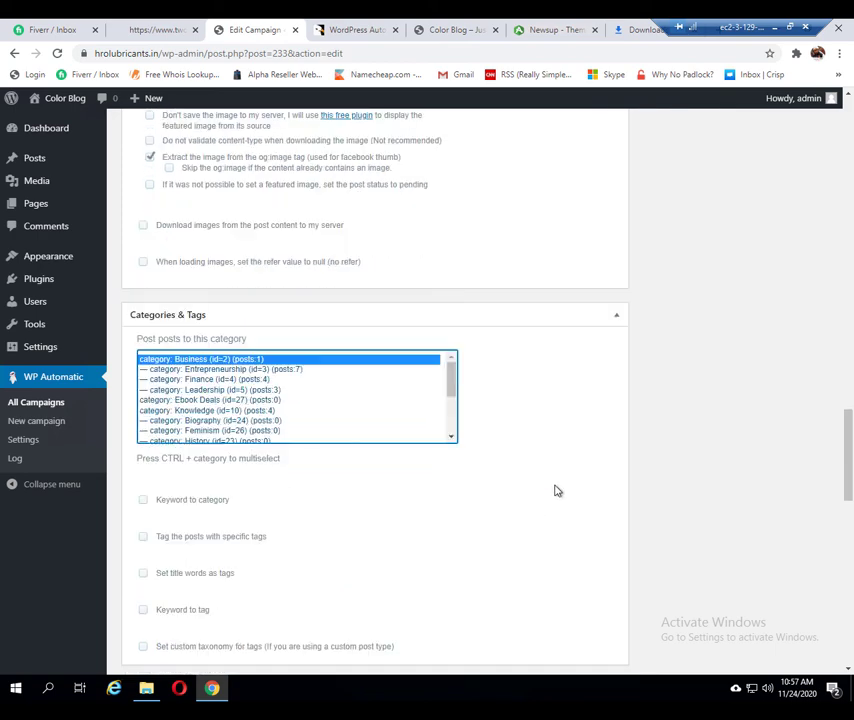
scroll(551, 482, "down", 6)
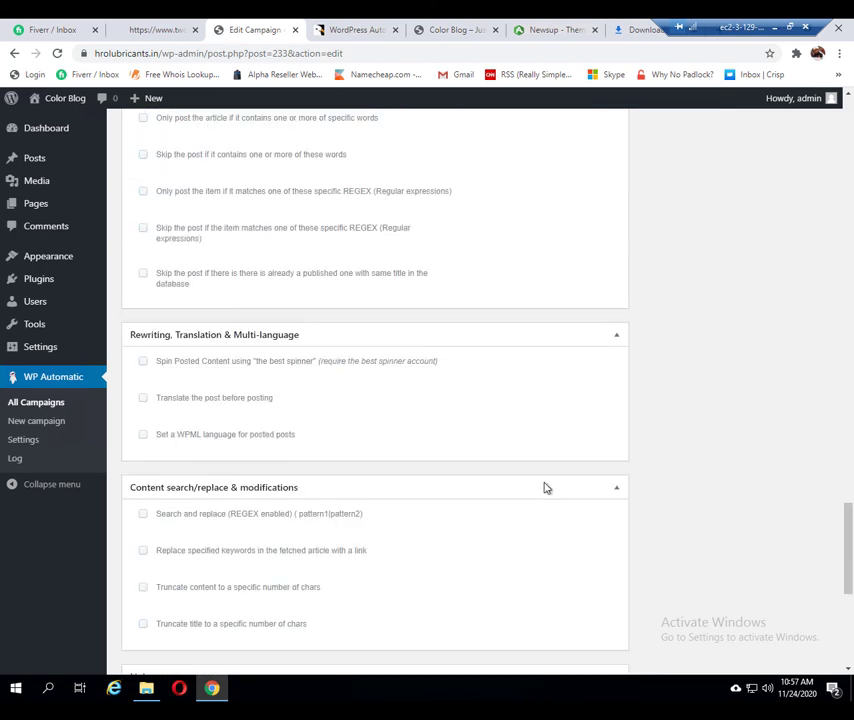
scroll(540, 494, "down", 3)
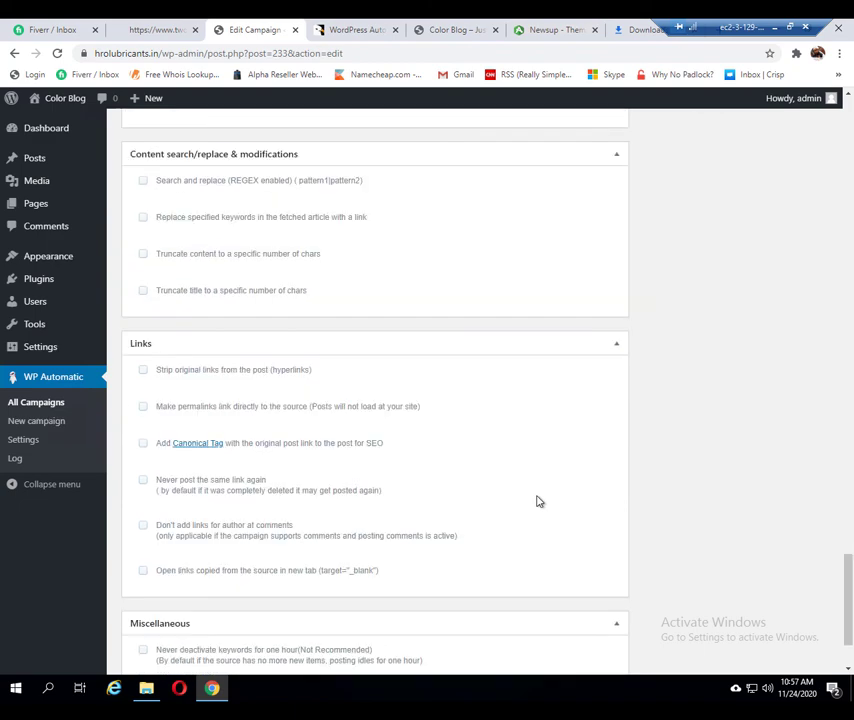
scroll(528, 504, "down", 2)
middle_click(520, 497)
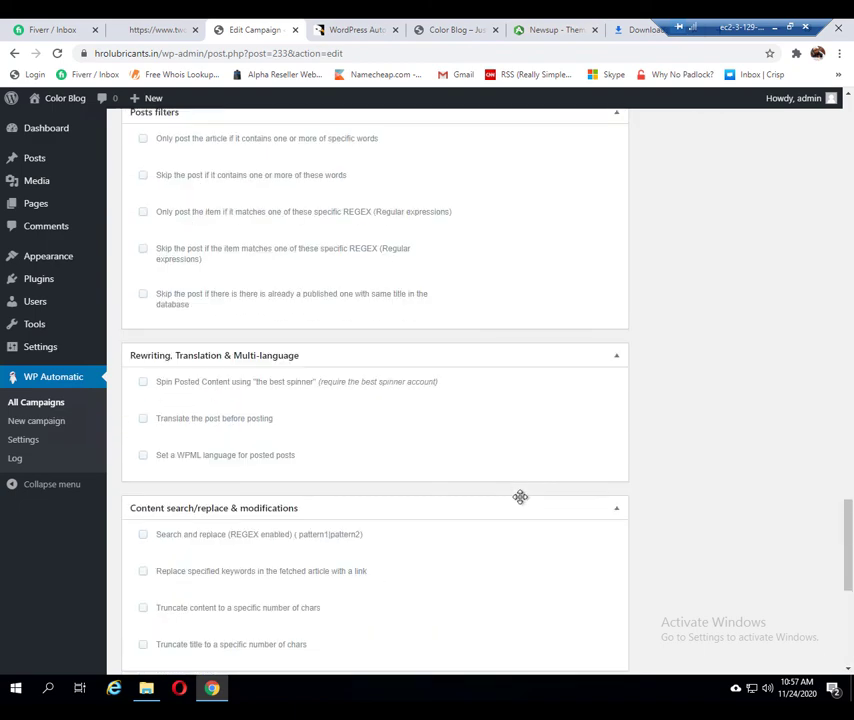
scroll(515, 502, "up", 13)
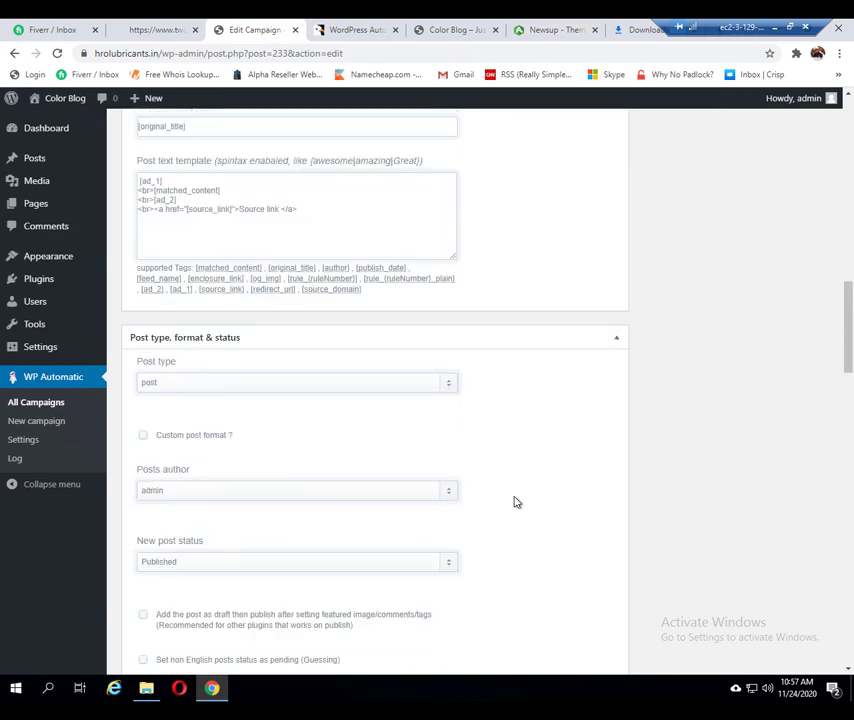
scroll(515, 502, "up", 15)
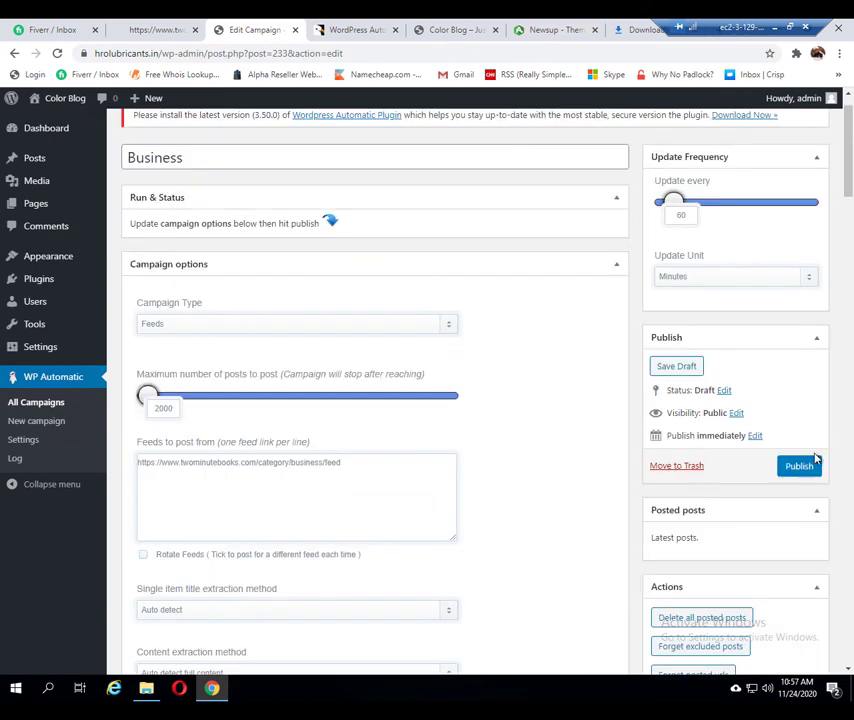
Publish the Business campaign and open the list of all blog posts.
left_click(796, 468)
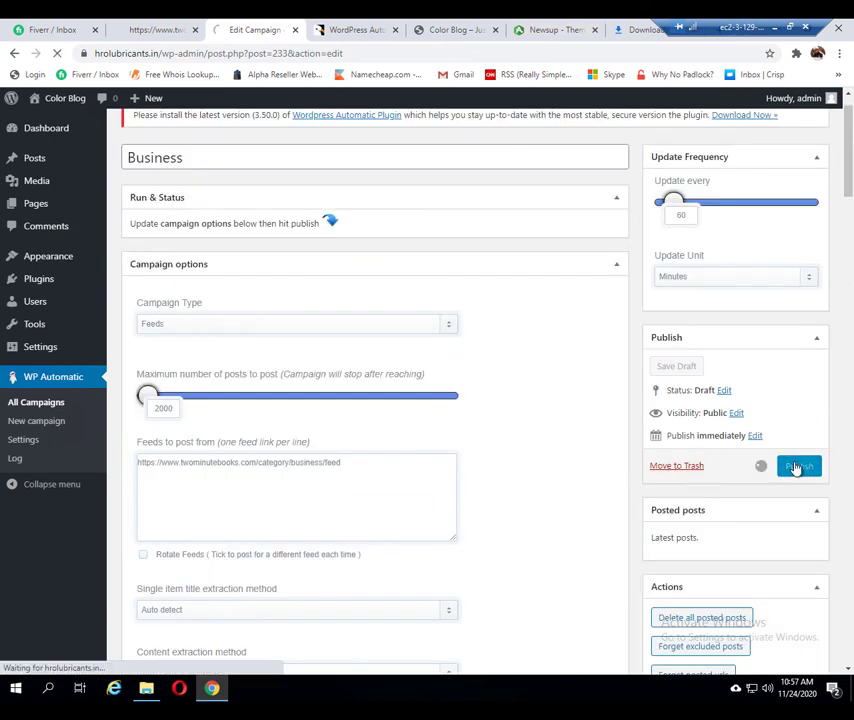
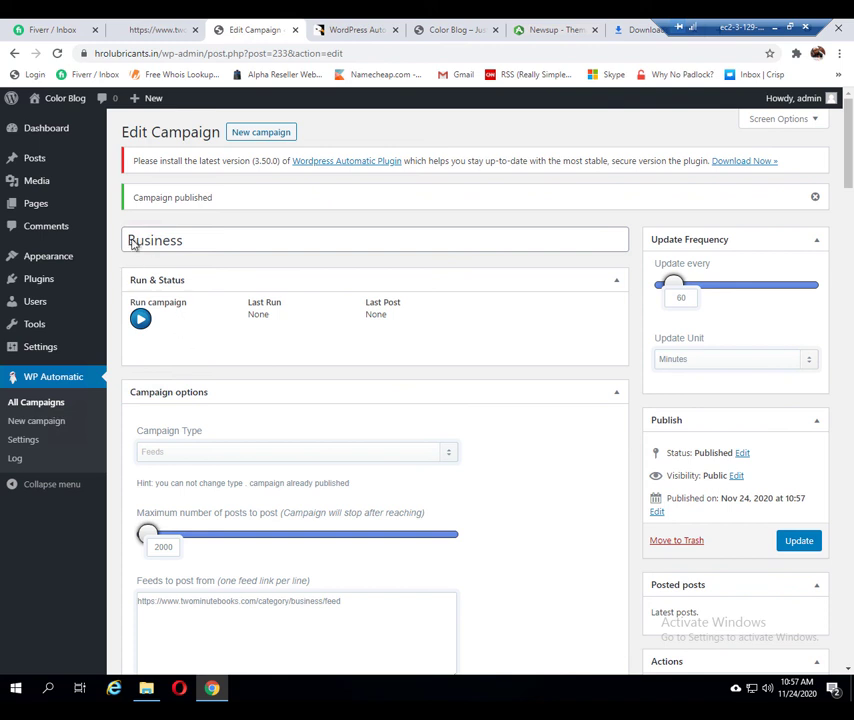
mouse_move(44, 162)
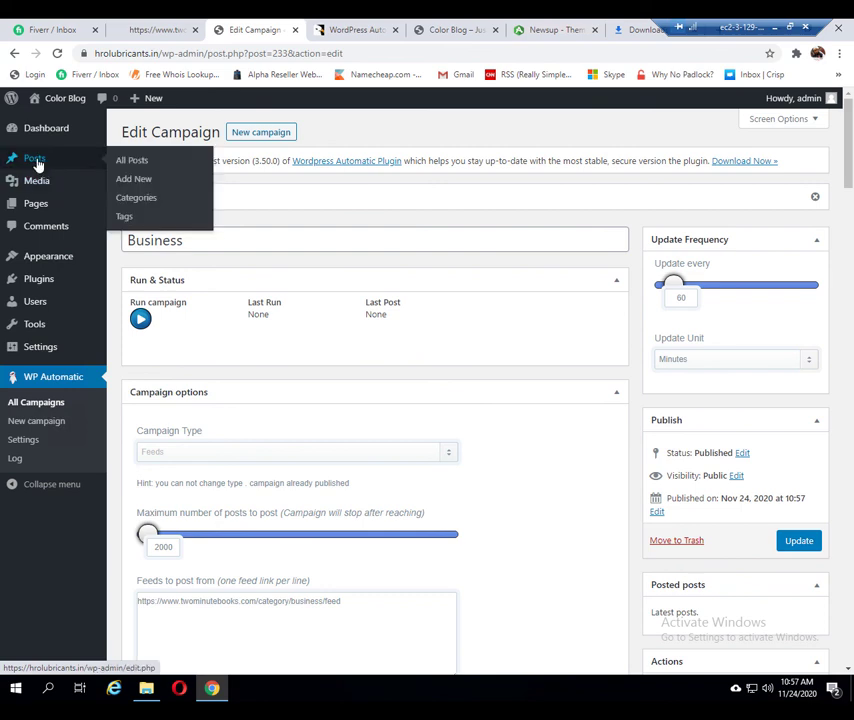
left_click(37, 162)
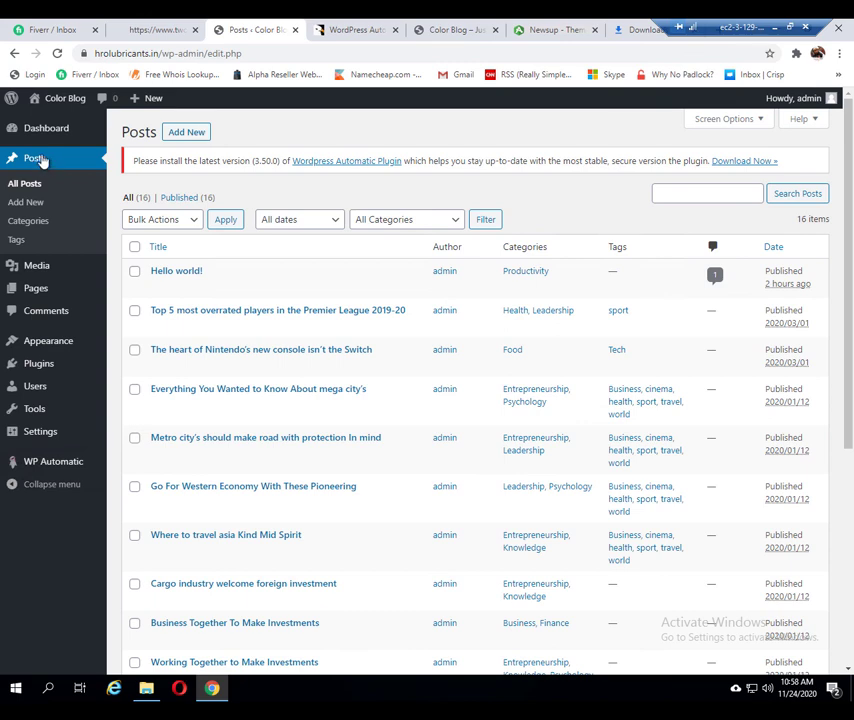
Move the Hello world! post and all the listed demo posts to the trash.
mouse_move(193, 289)
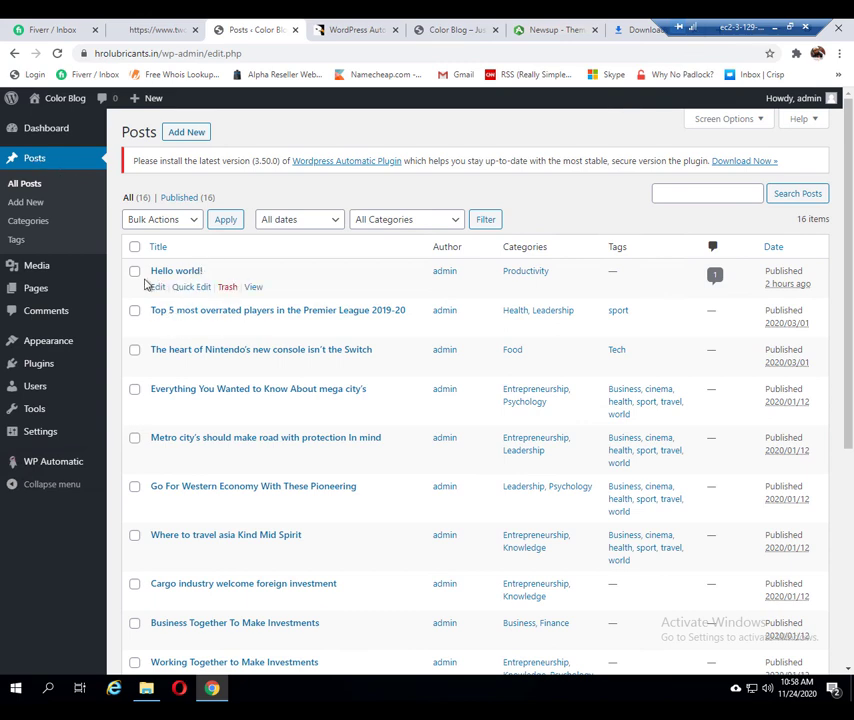
left_click(228, 288)
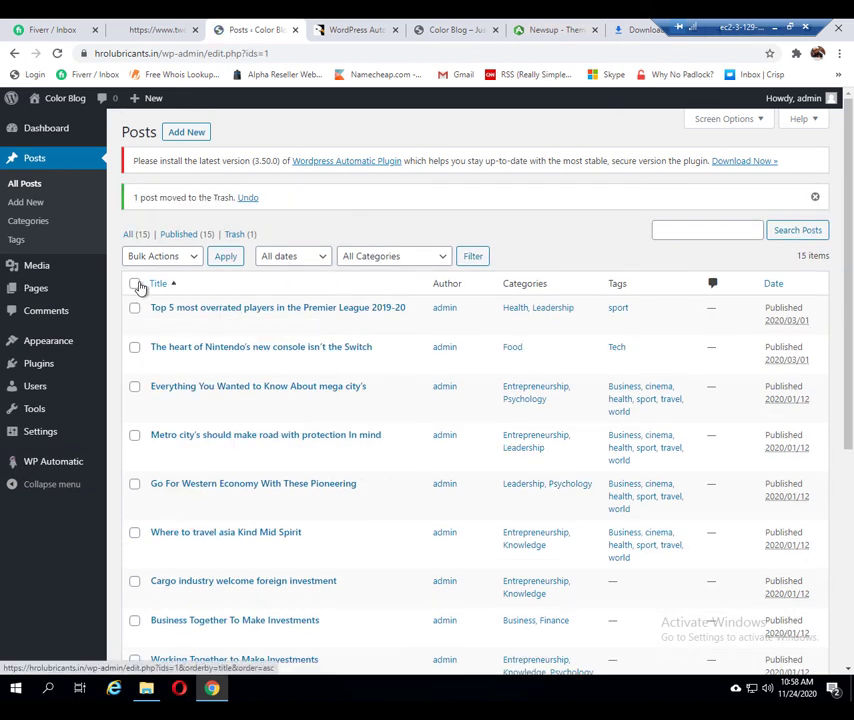
left_click(135, 285)
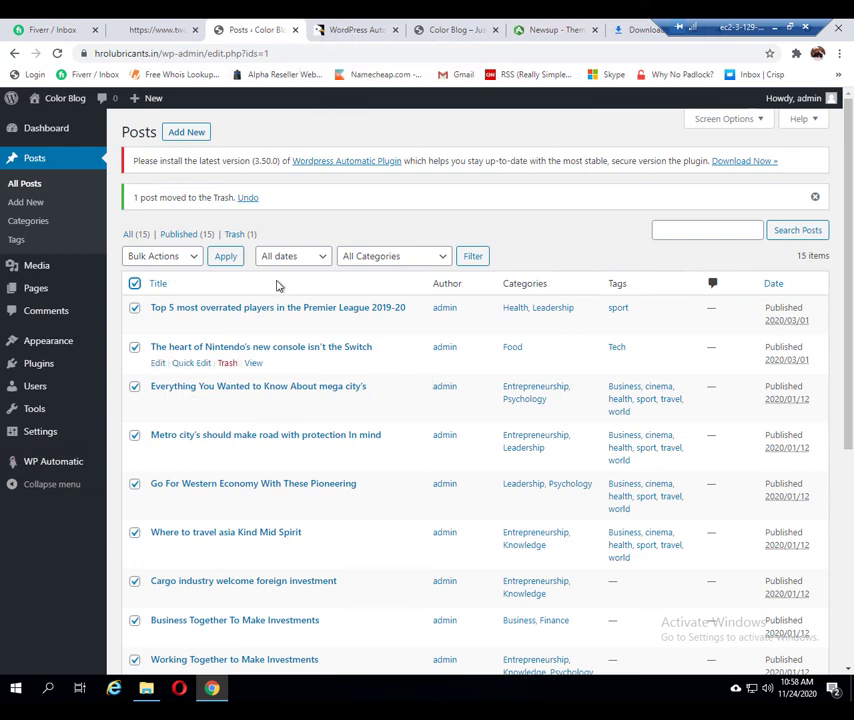
left_click(190, 261)
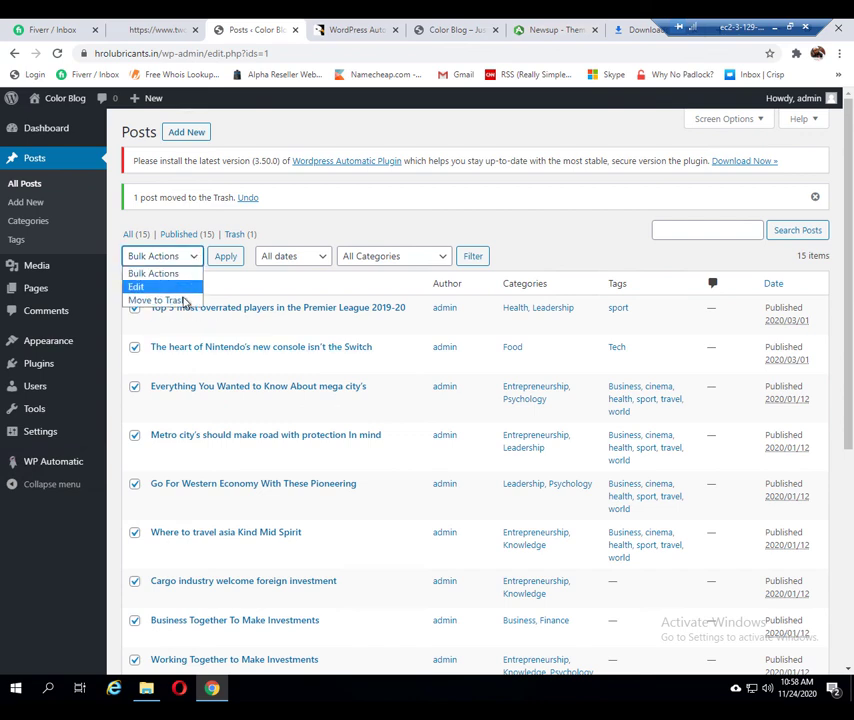
left_click(180, 298)
left_click(222, 257)
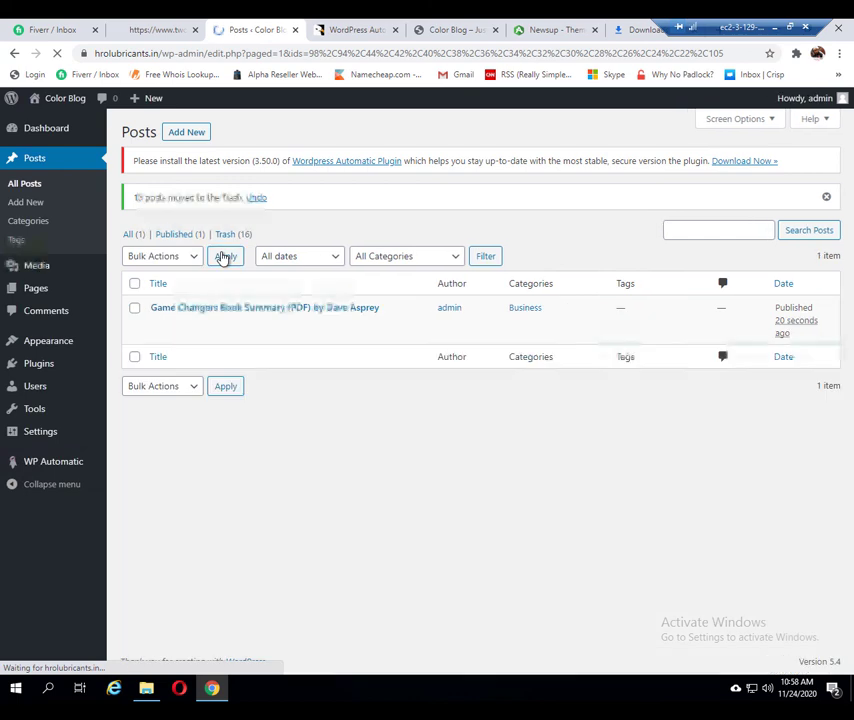
Go back from the Two Minute Books business feed to the site's previous page and return to the posts list.
left_click(156, 33)
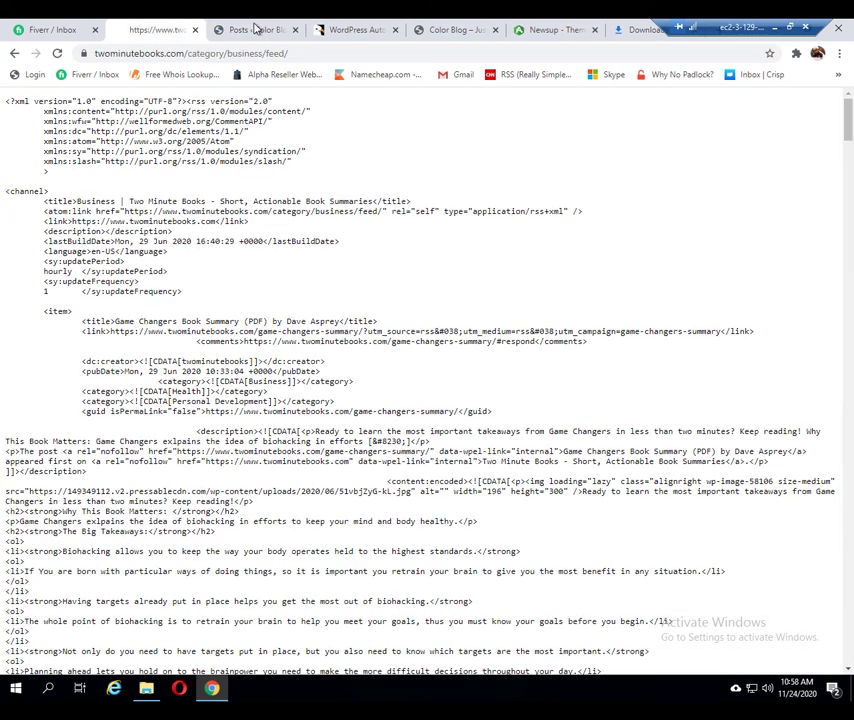
left_click(255, 30)
left_click(133, 29)
left_click(14, 53)
left_click(248, 30)
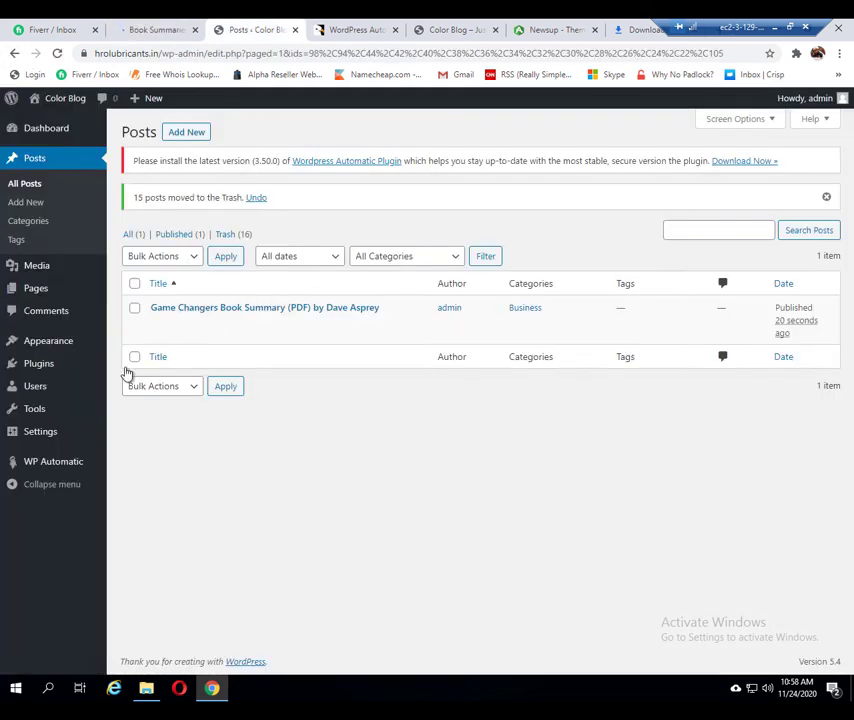
View the WP Automatic campaigns list and look through the blog's post categories.
left_click(60, 461)
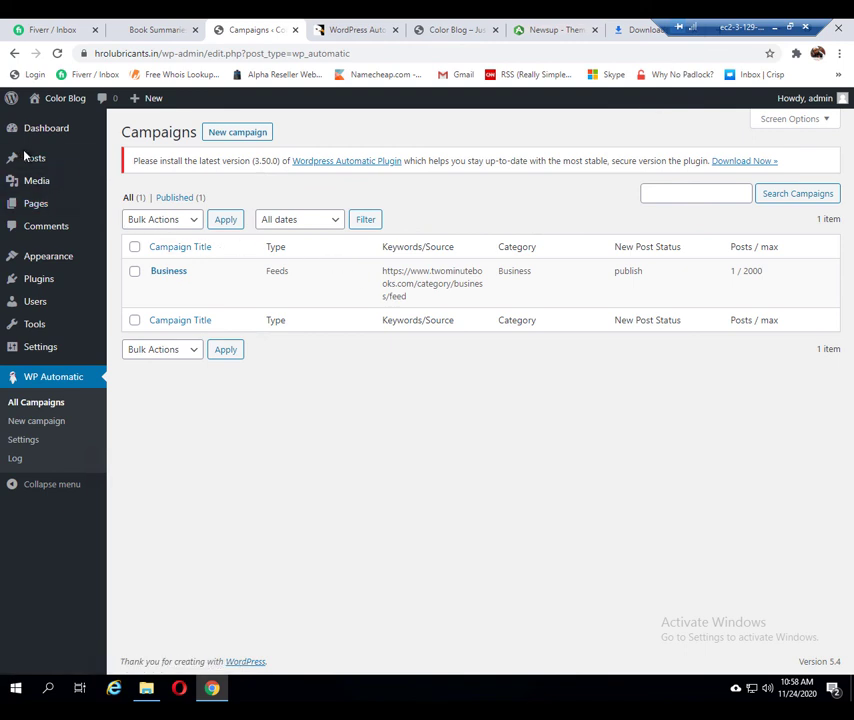
mouse_move(86, 160)
left_click(138, 201)
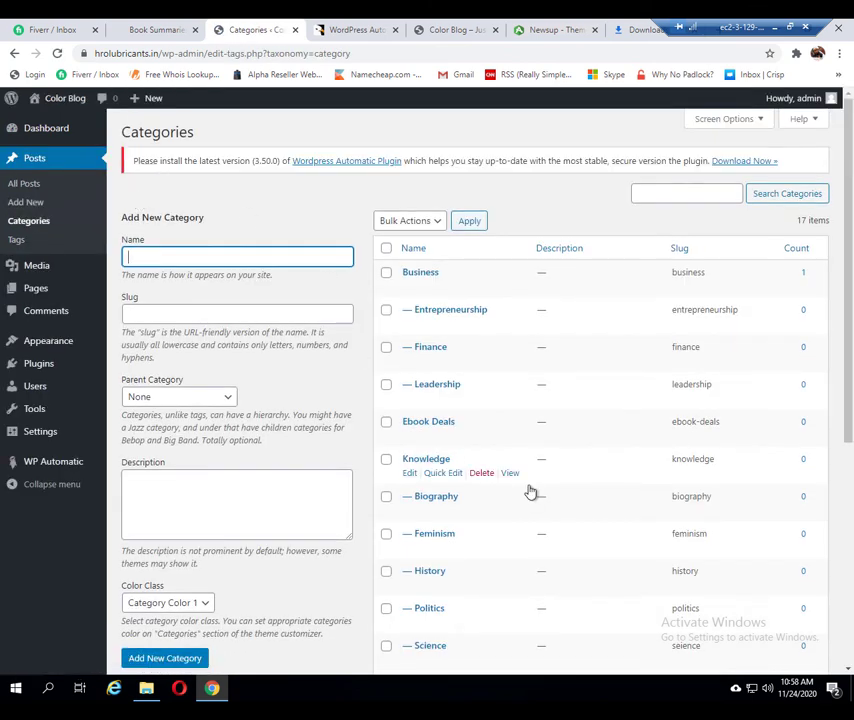
scroll(531, 492, "down", 5)
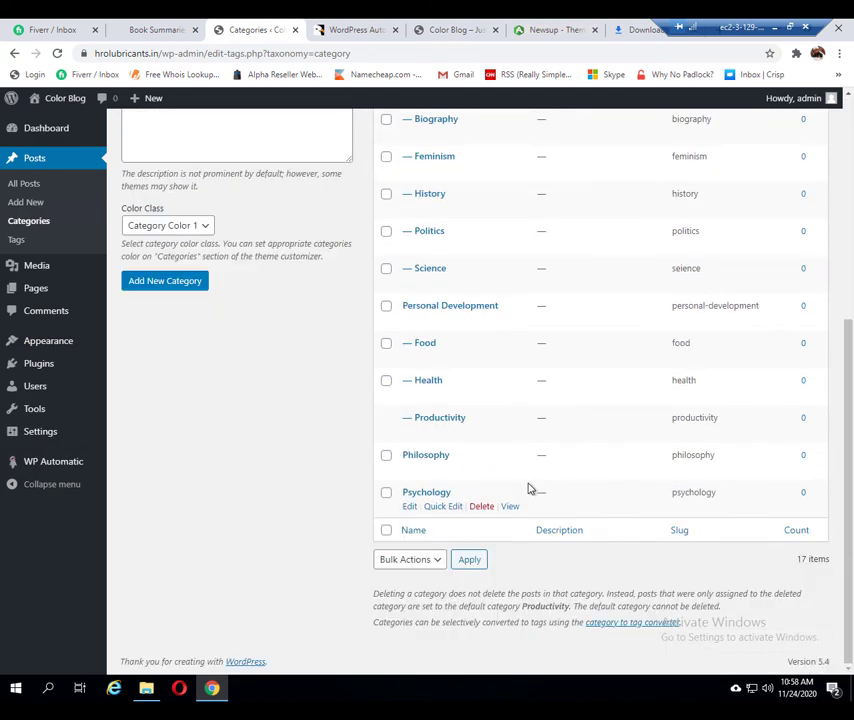
scroll(531, 490, "up", 5)
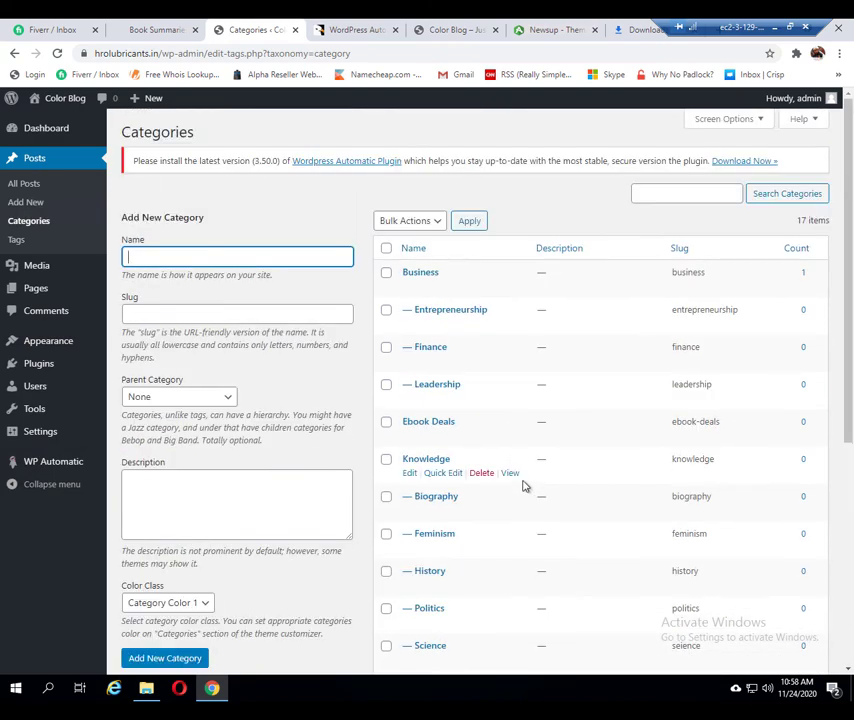
Open the Business campaign for editing and view its last post in a new browser tab.
left_click(57, 466)
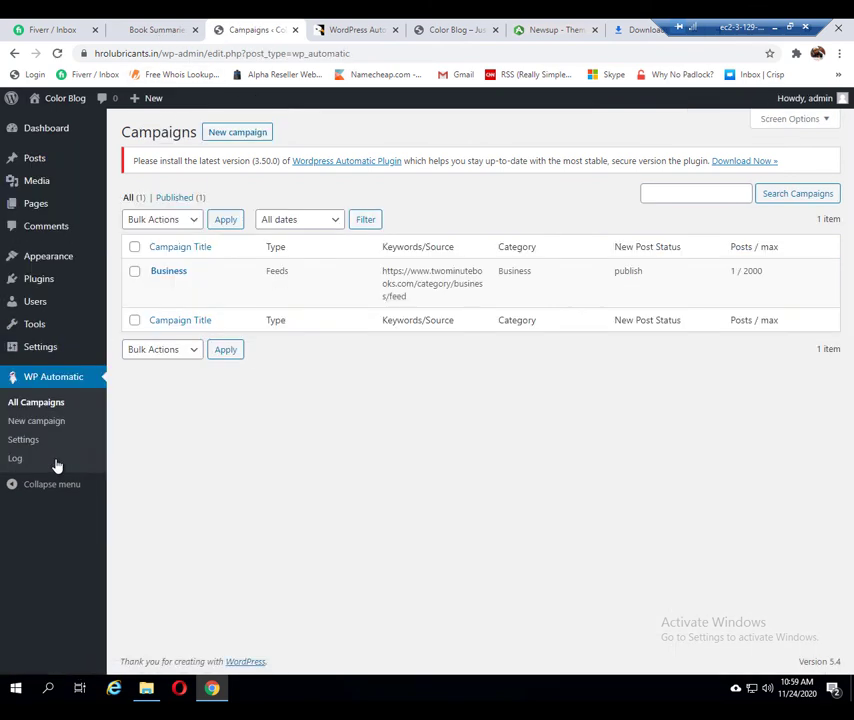
mouse_move(170, 283)
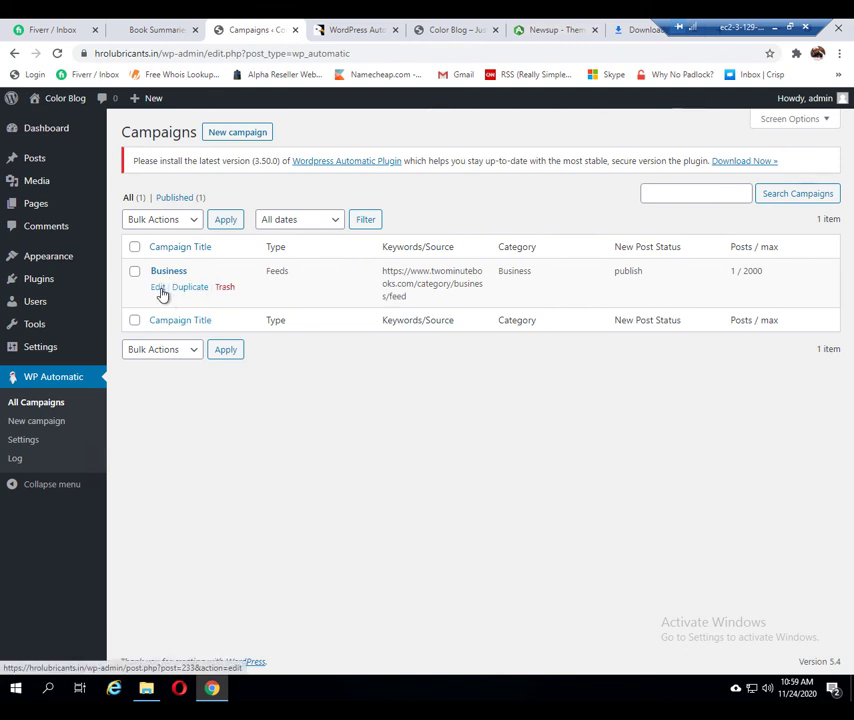
left_click(158, 288)
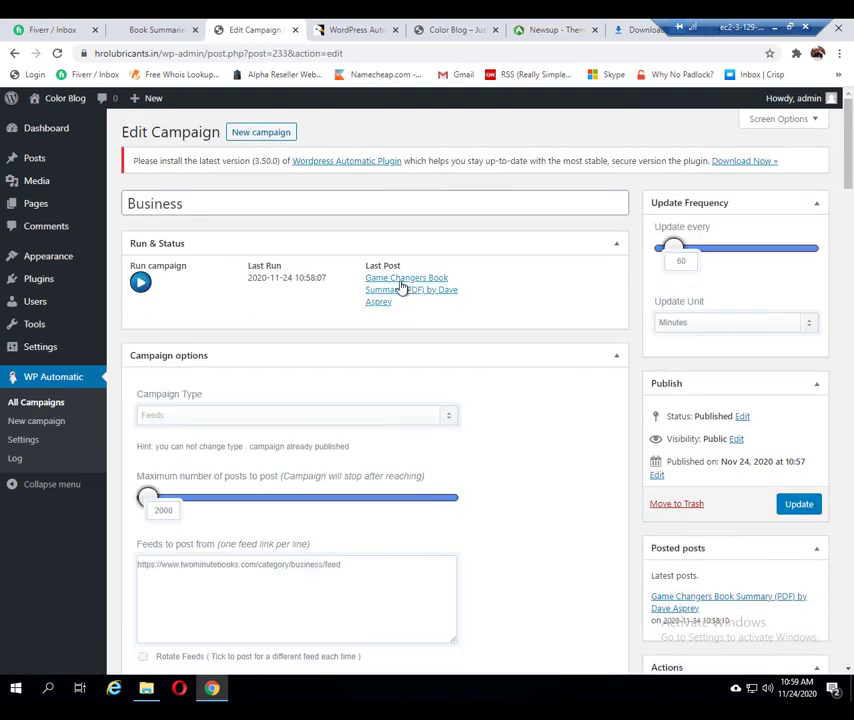
right_click(401, 287)
left_click(421, 292)
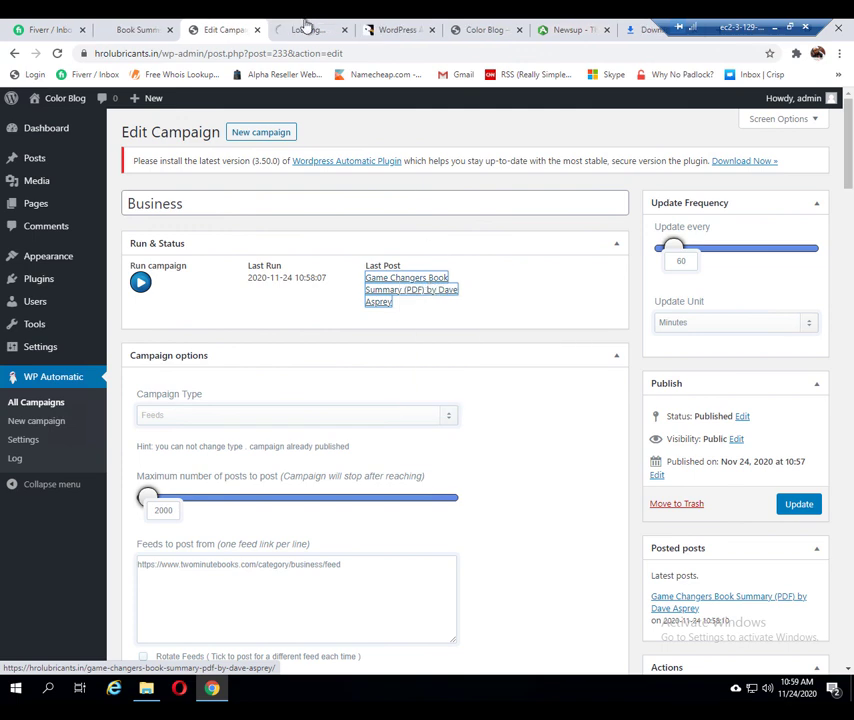
left_click(306, 32)
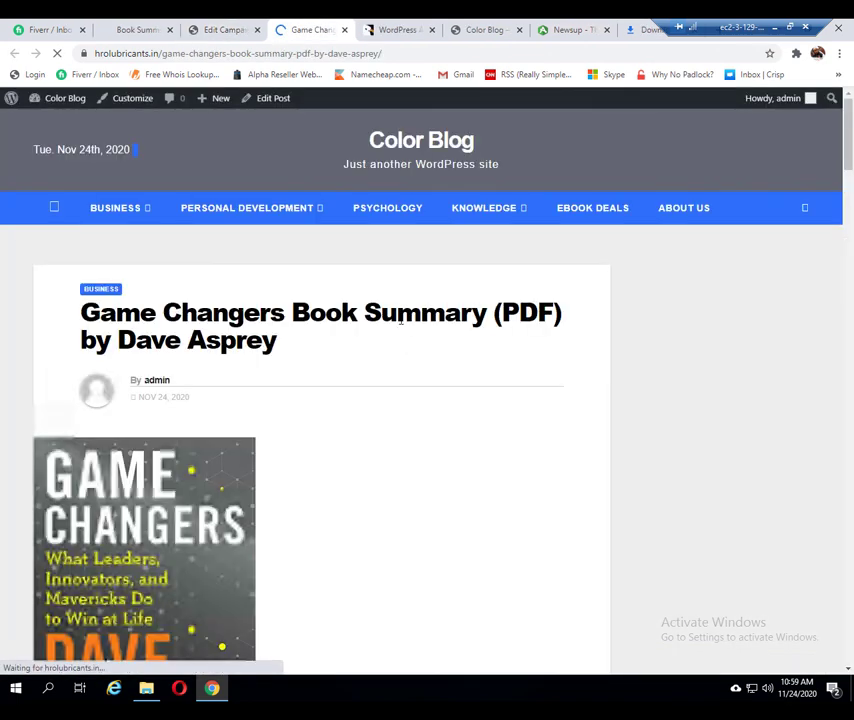
Examine the imported Game Changers post, including its cover image, summary text, reading links and embedded video.
scroll(403, 350, "down", 2)
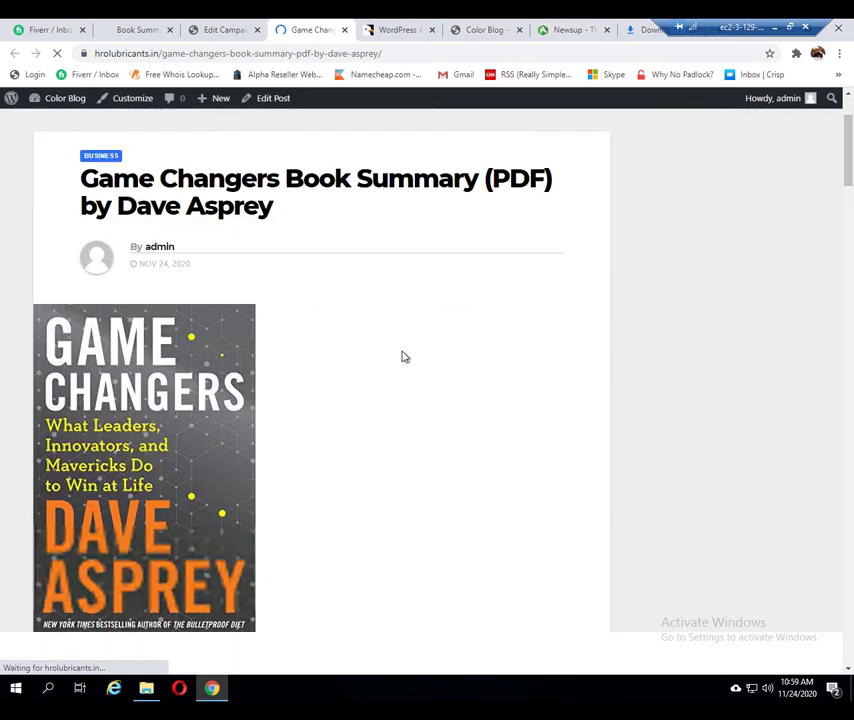
scroll(403, 356, "down", 8)
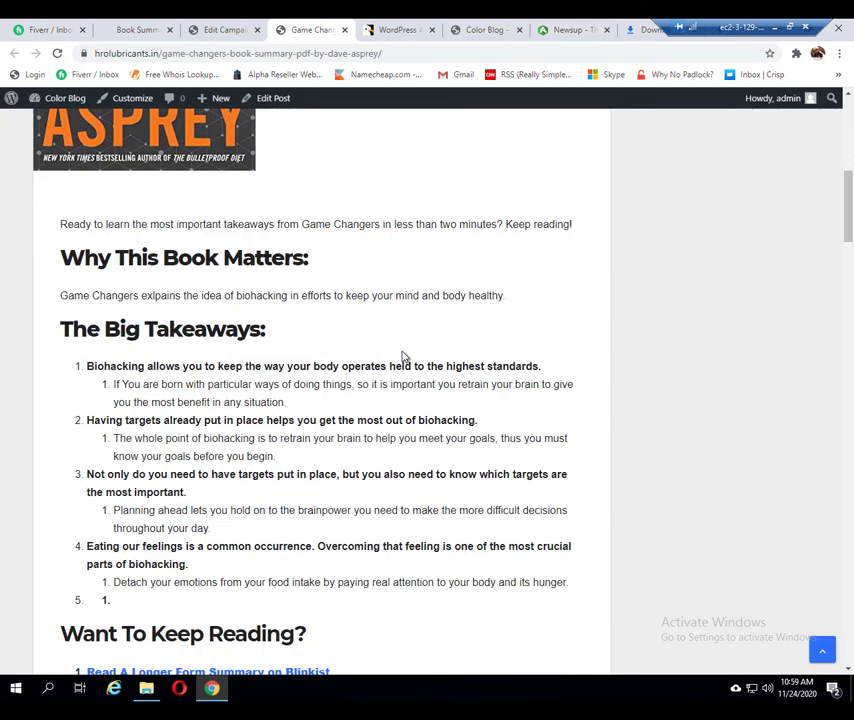
scroll(420, 360, "down", 1)
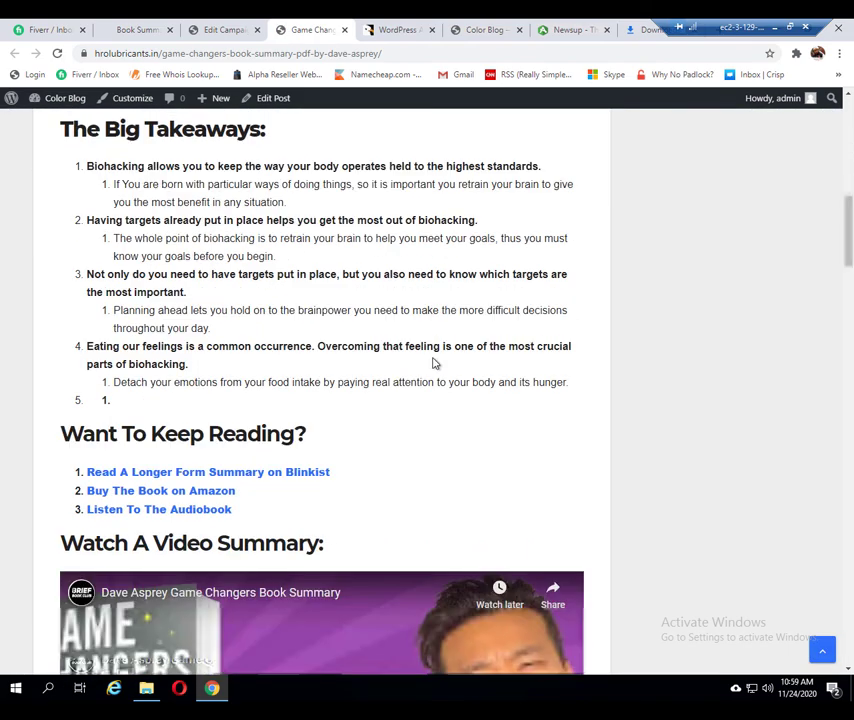
scroll(435, 365, "down", 2)
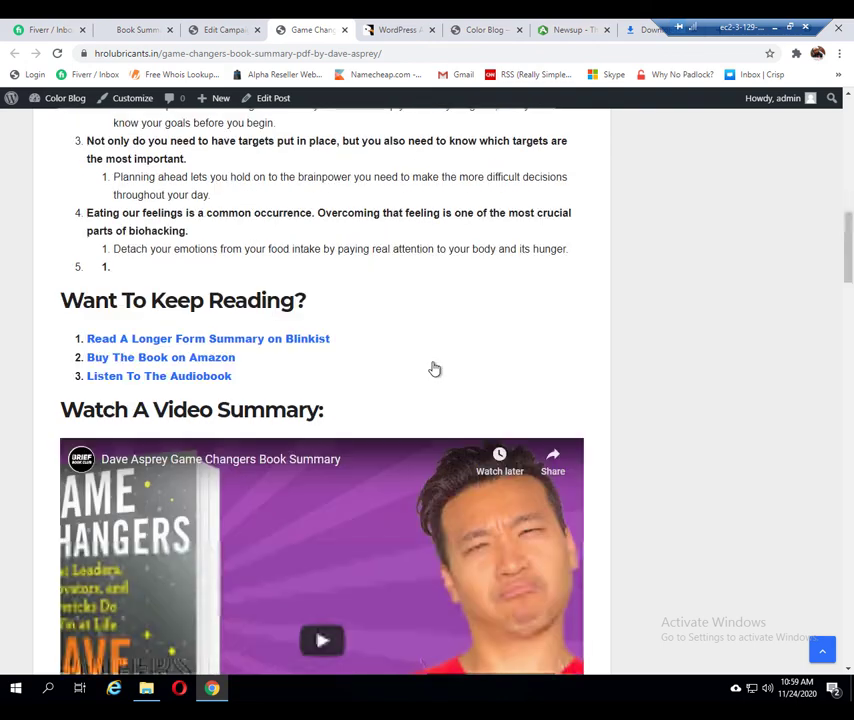
scroll(435, 368, "down", 3)
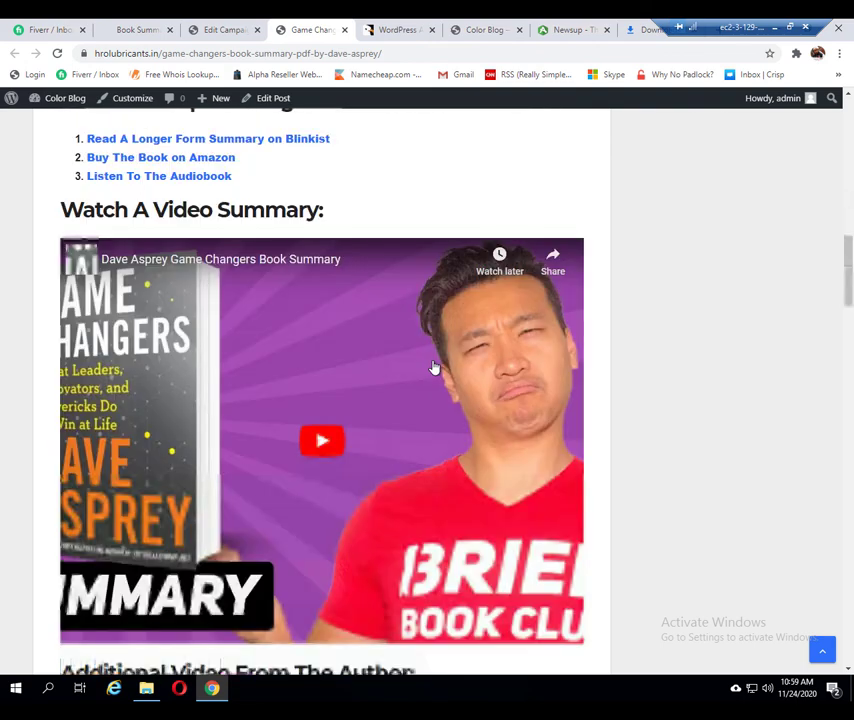
scroll(433, 365, "up", 9)
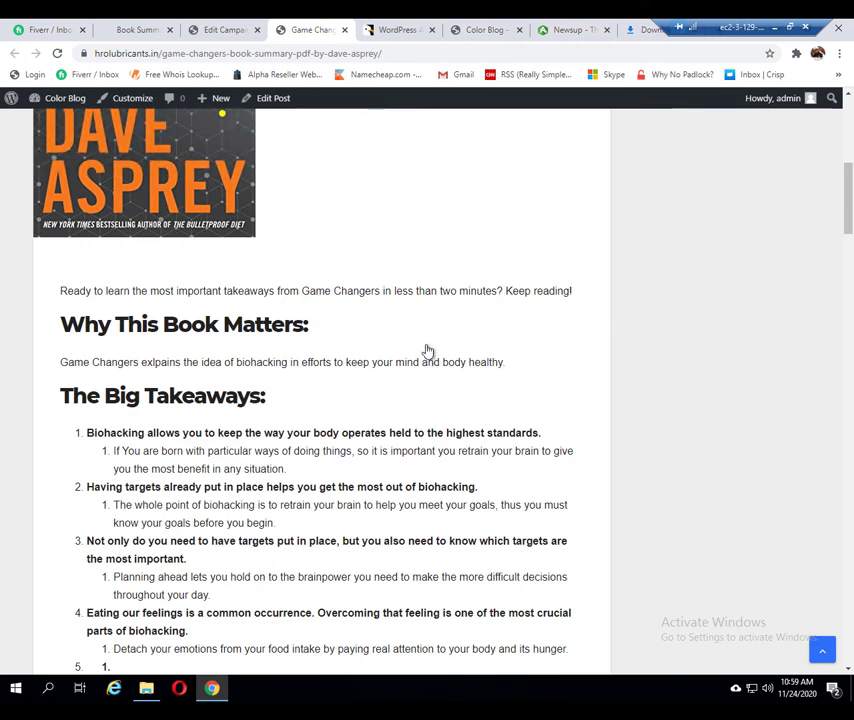
scroll(427, 350, "up", 4)
scroll(219, 32, "up", 4)
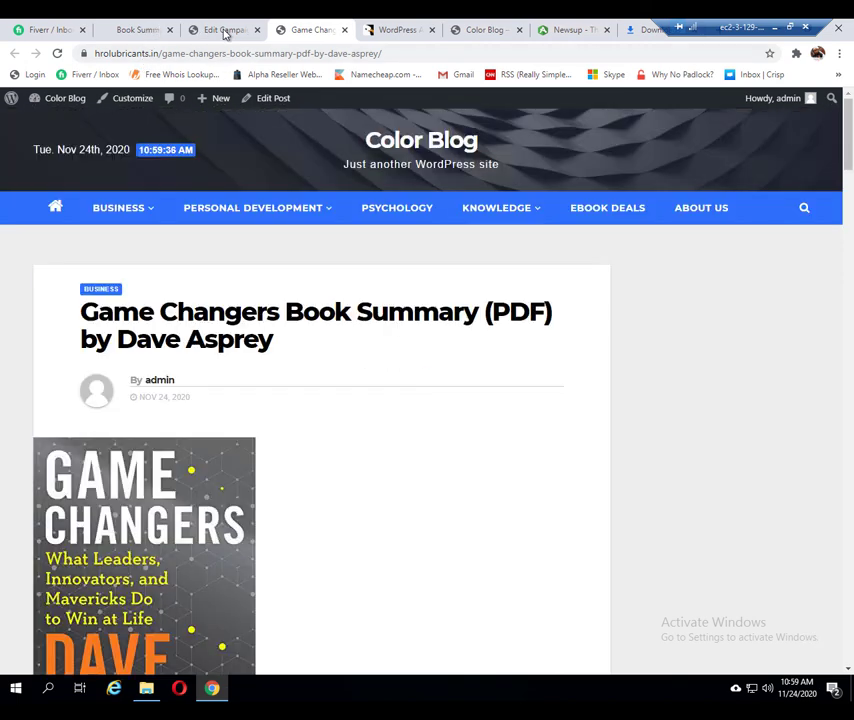
Run the Business campaign manually from its edit page and look over the imported posts on the blog's home page.
left_click(224, 31)
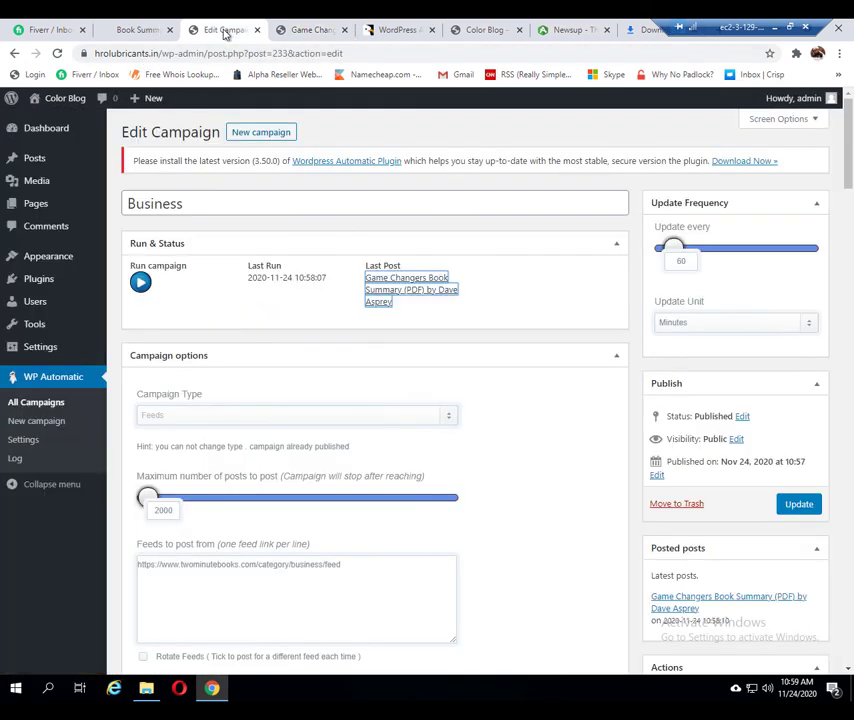
left_click(141, 284)
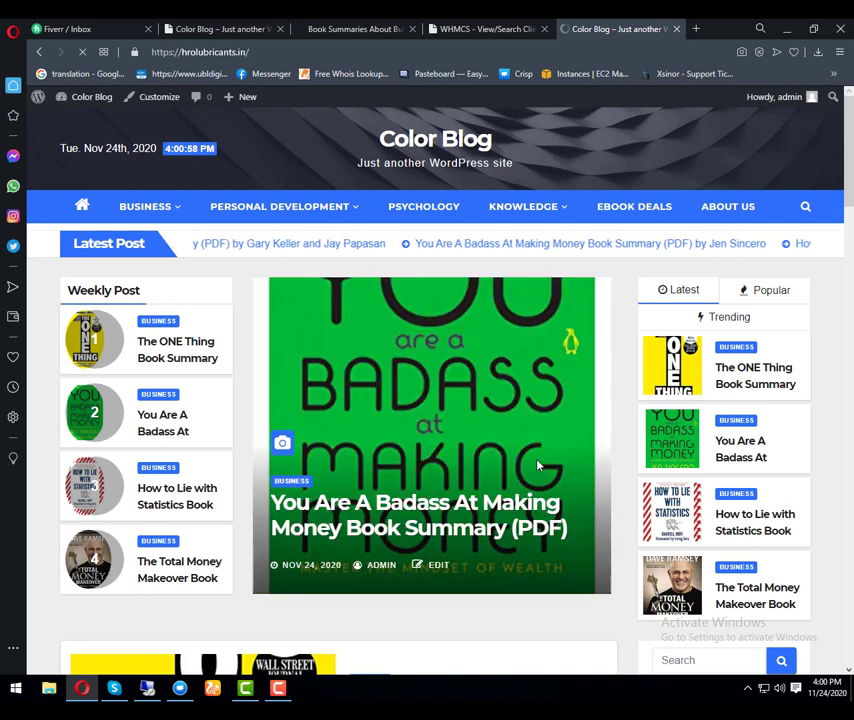
scroll(537, 465, "down", 10)
scroll(537, 465, "down", 9)
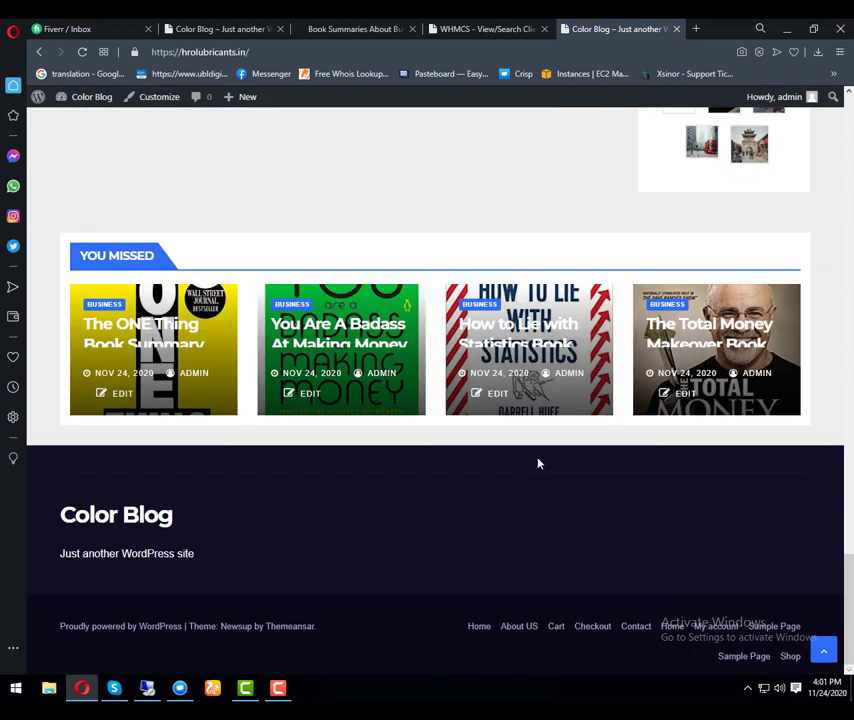
scroll(537, 460, "up", 12)
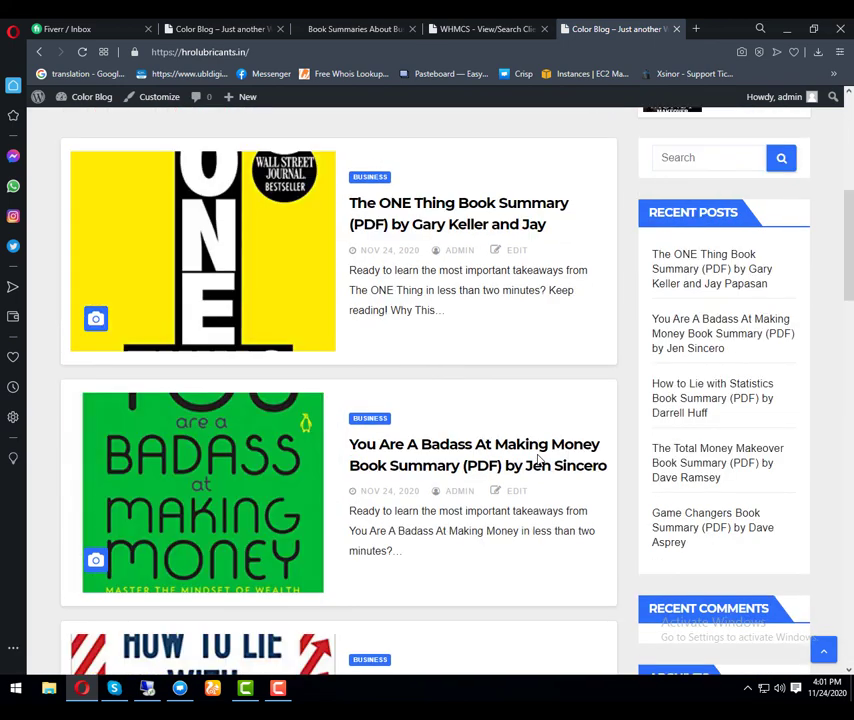
scroll(537, 460, "up", 5)
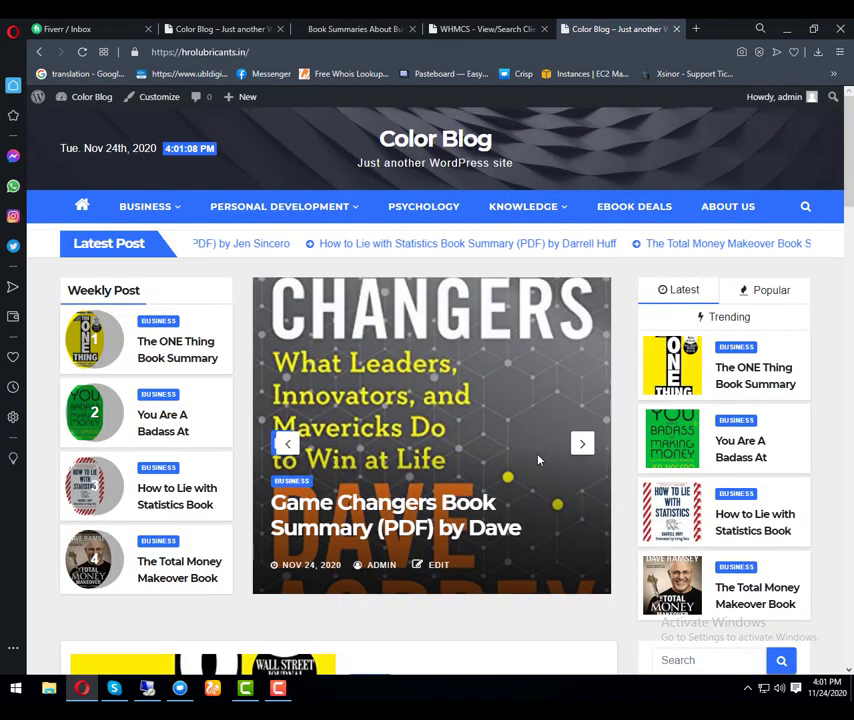